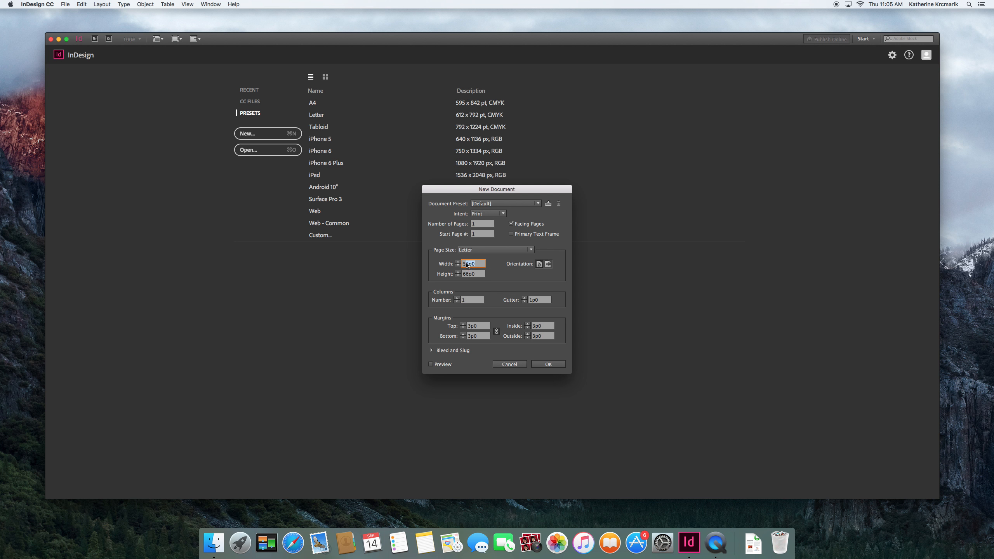
- Set up the new document as 8 by 8 inches with 6 pages and no facing pages
text(8)
key(Tab)
text(8)
click(480, 227)
double_click(473, 223)
text(6)
click(512, 224)
click(512, 225)
- Give the new document 8 columns with a 0.125 in gutter and 0 margins on all sides, and create it
drag(548, 301, 513, 300)
text(0.125)
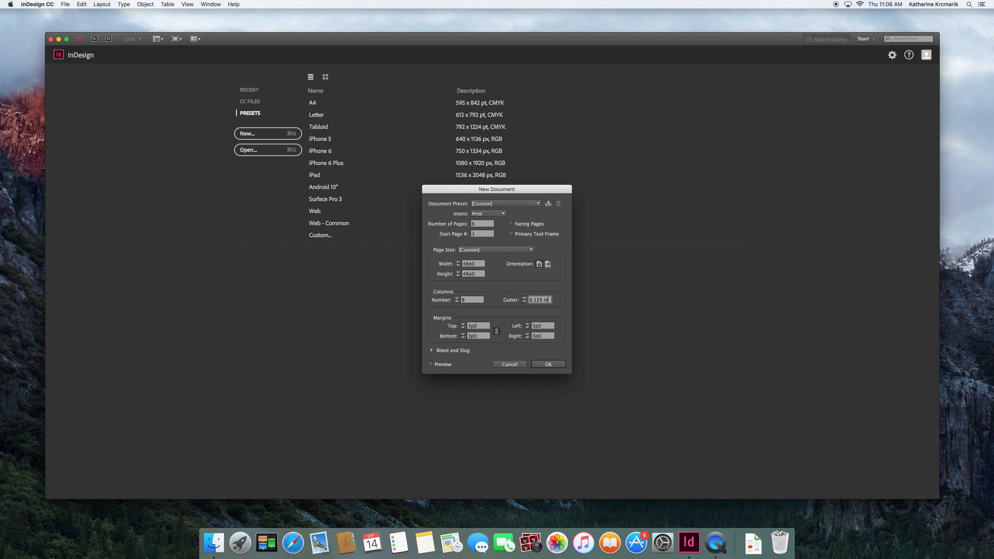
double_click(479, 327)
text(0)
click(478, 336)
click(556, 367)
click(556, 365)
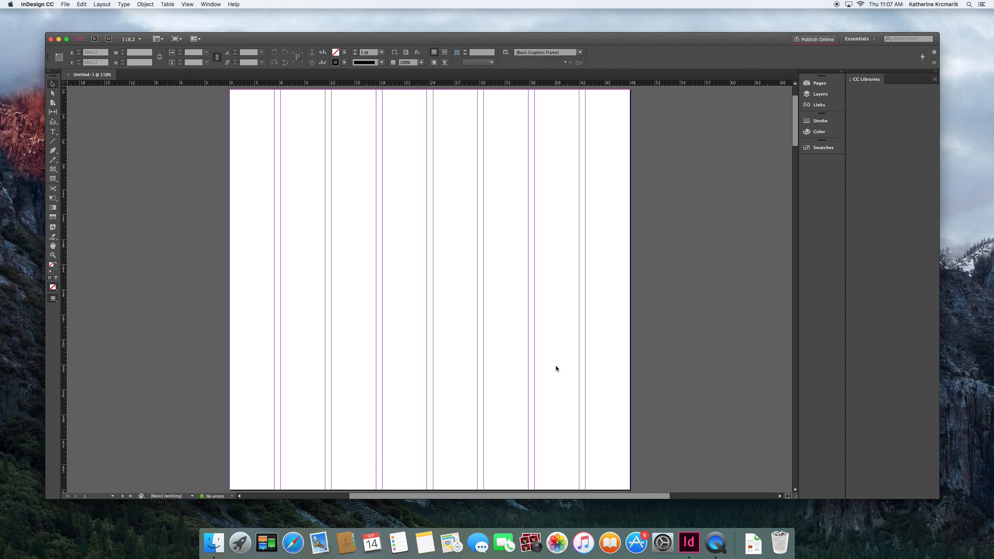
- Look through the document's pages to check the column layout, and return to the first page
scroll(556, 369, down, 10)
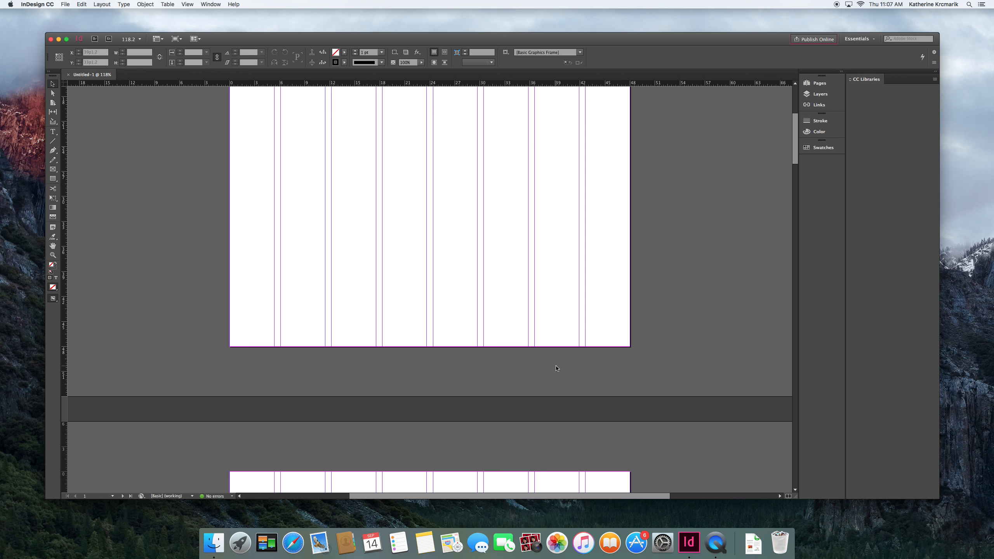
scroll(556, 369, down, 10)
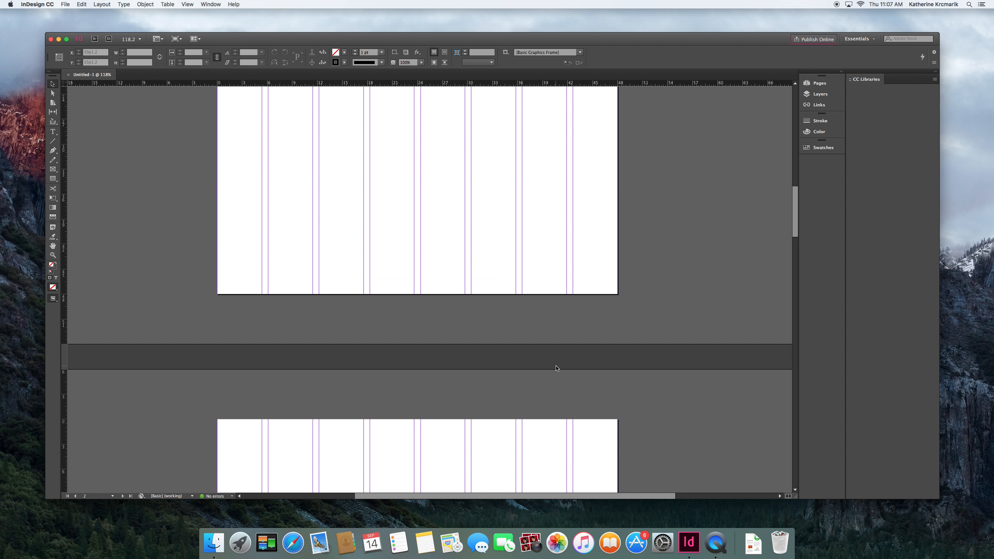
scroll(556, 368, down, 10)
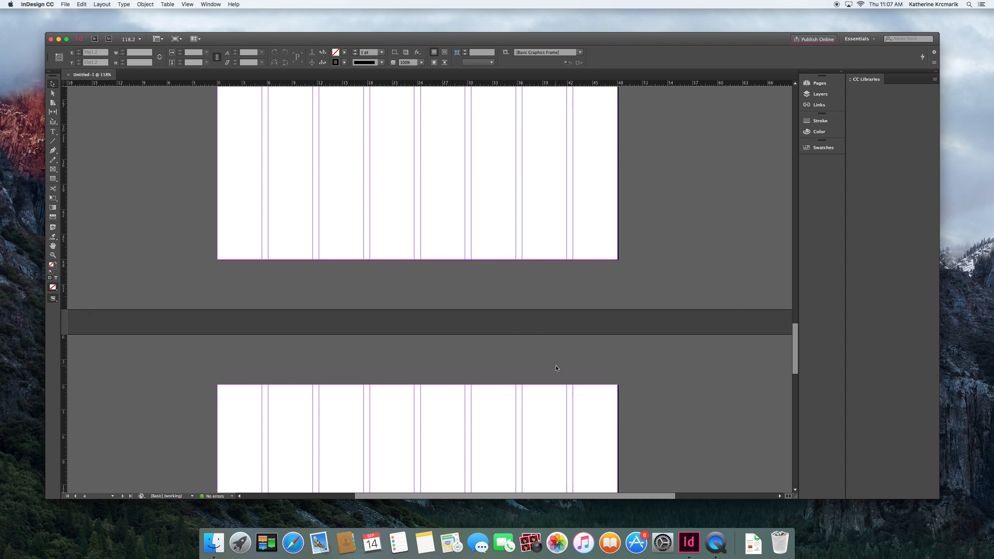
scroll(556, 368, up, 20)
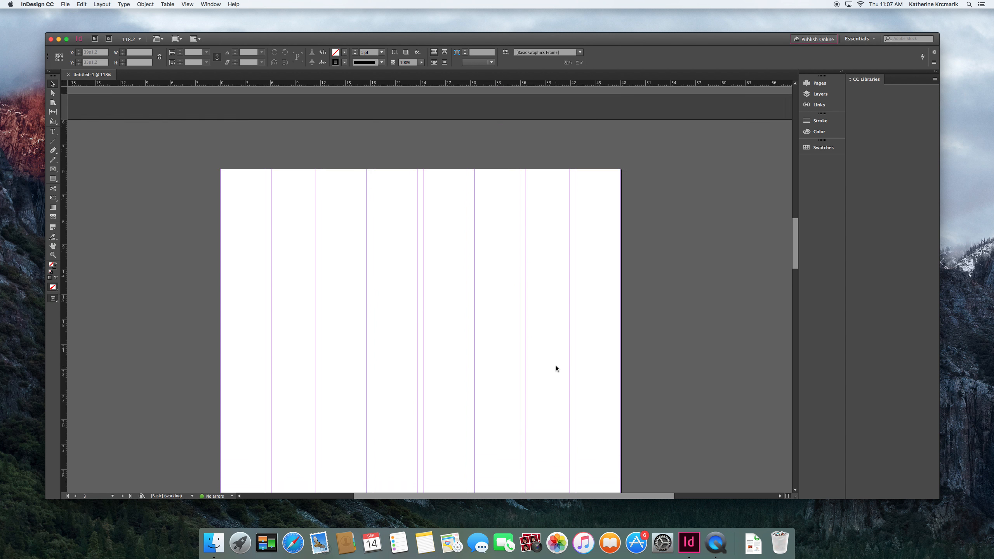
scroll(556, 368, up, 10)
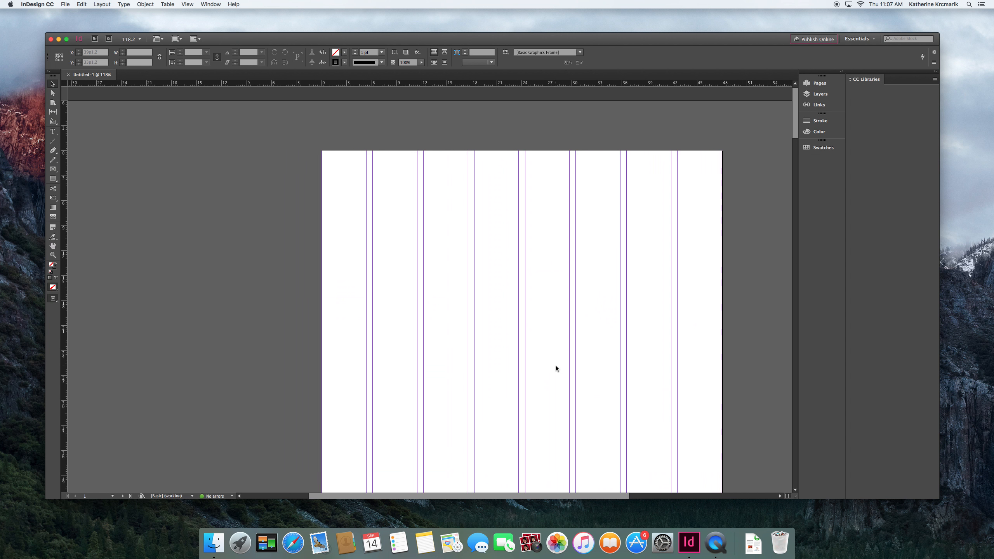
scroll(556, 369, down, 3)
scroll(556, 368, right, 2)
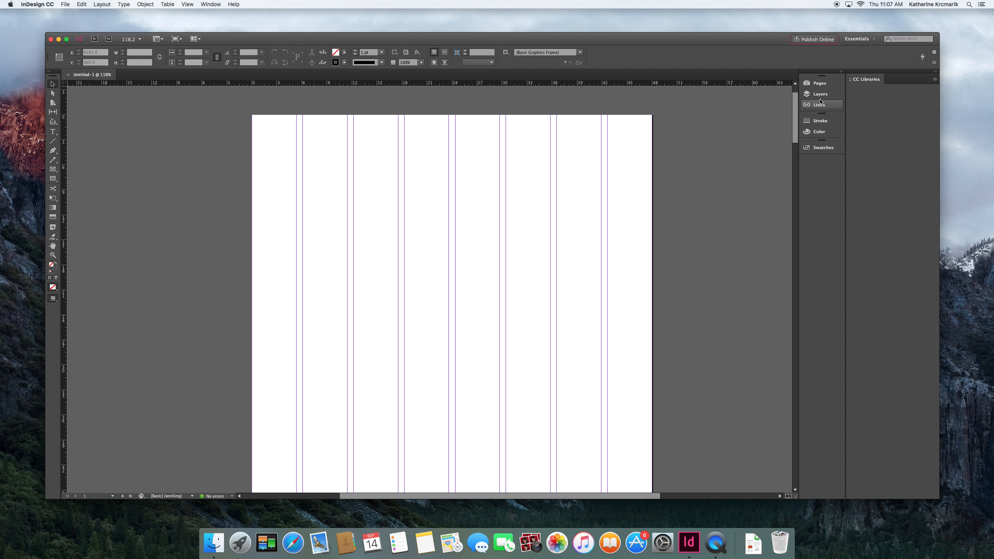
- Review the list of document pages and open the A-Master page for editing
click(820, 84)
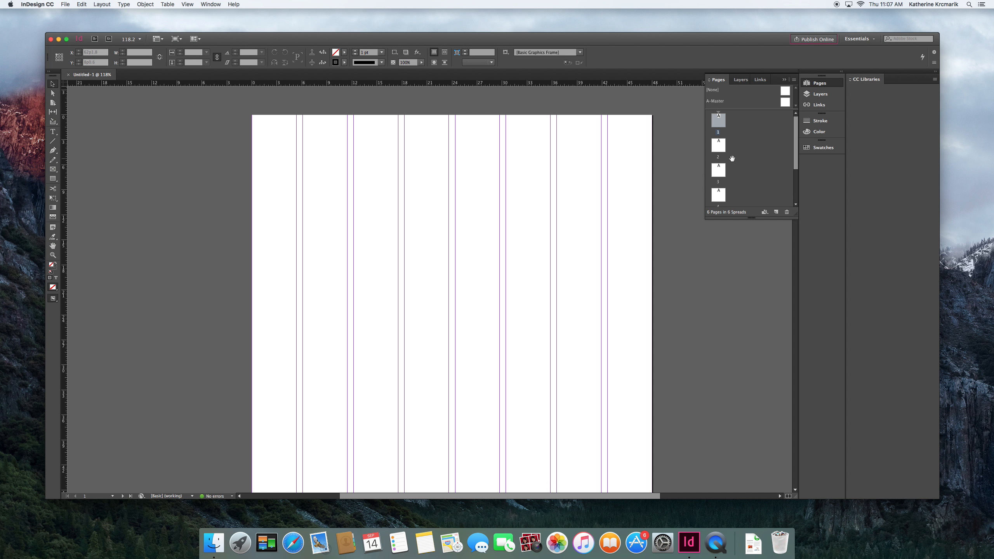
scroll(737, 154, down, 3)
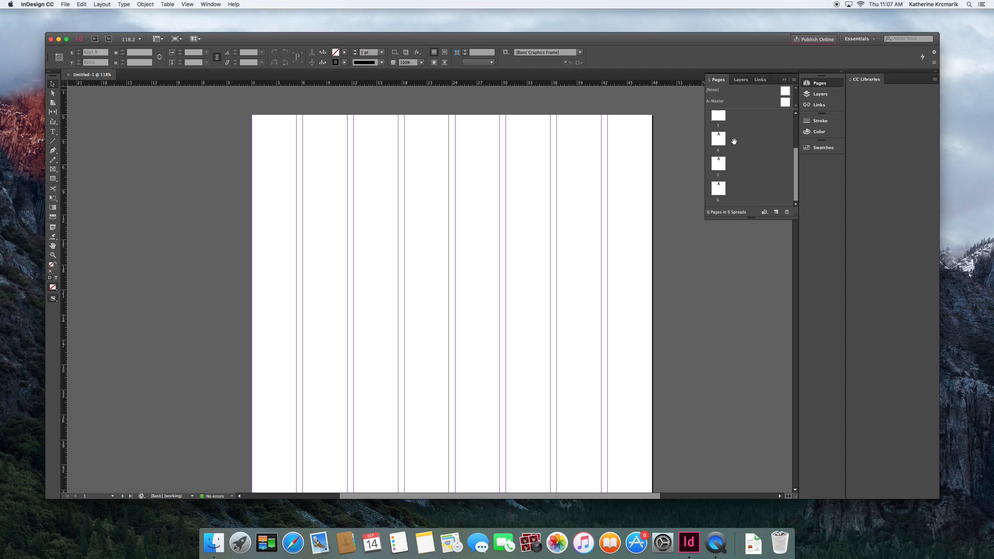
scroll(734, 141, up, 3)
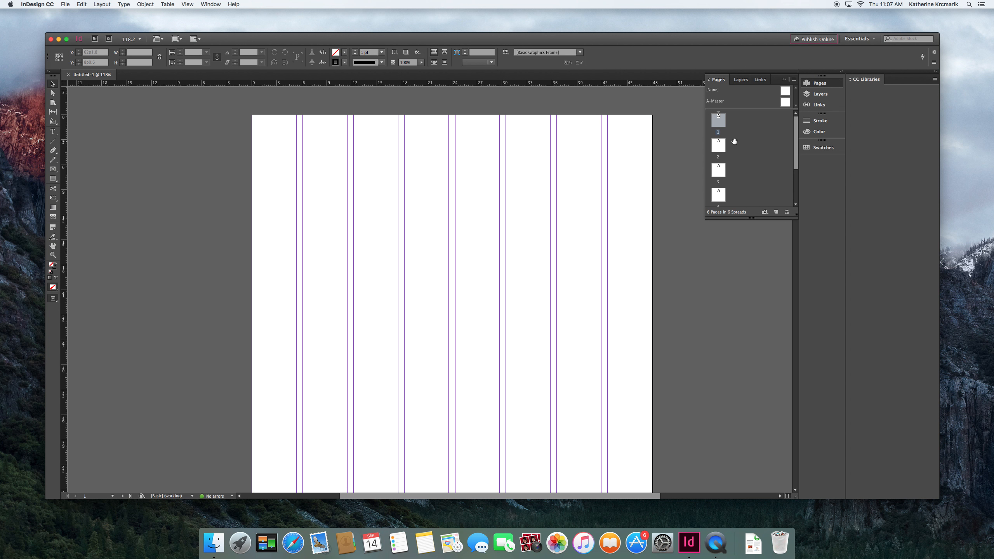
double_click(714, 102)
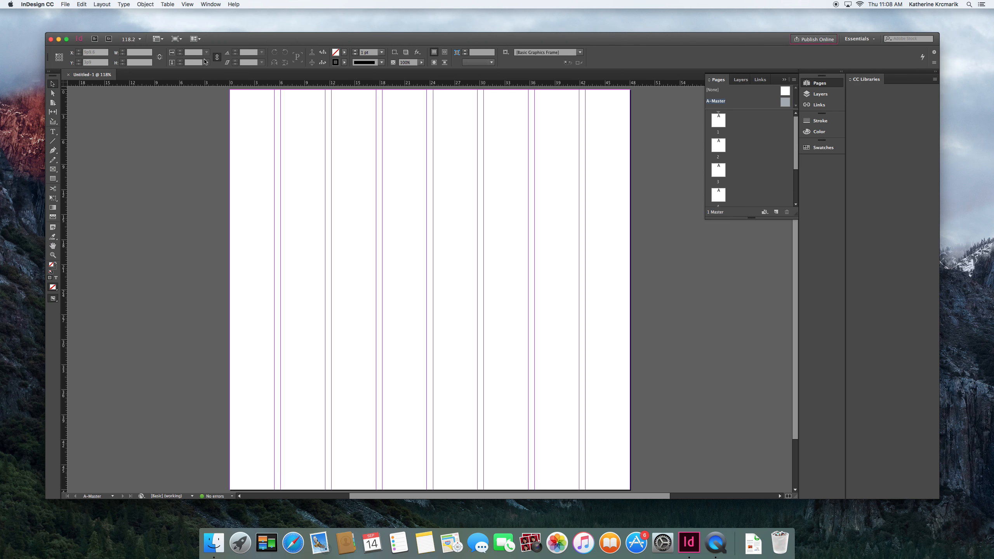
- Create 8 rows of guides on the A-Master page, with row gutters matching the column gutters
click(105, 5)
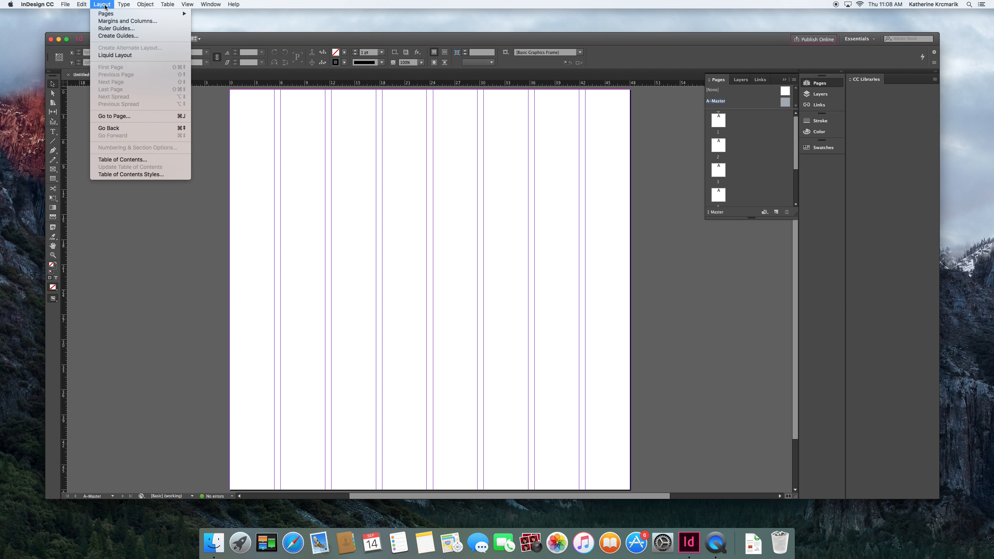
click(104, 36)
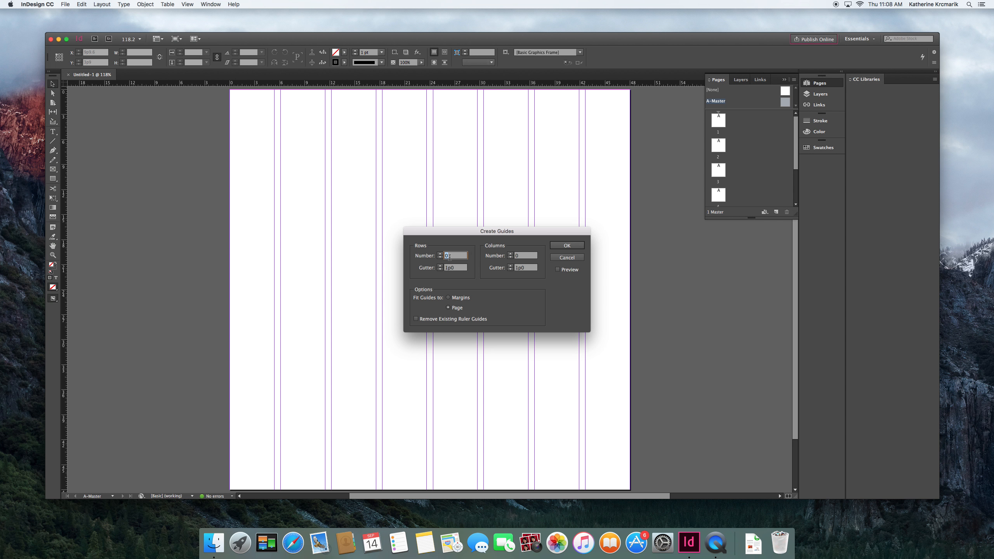
text(8)
key(Tab)
text(0)
click(453, 255)
click(561, 247)
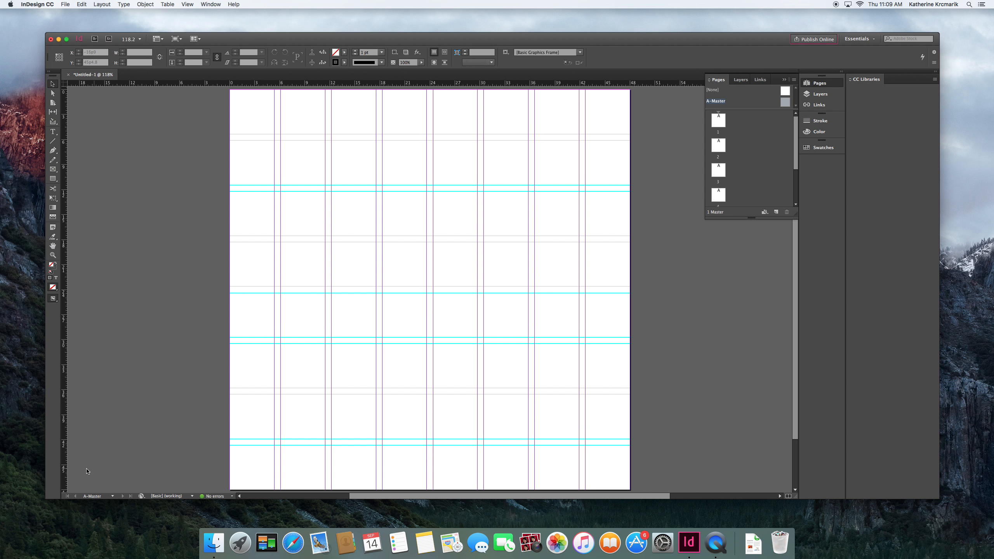
- Go from the master to page 1 and set the horizontal ruler units to inches
click(96, 496)
click(108, 496)
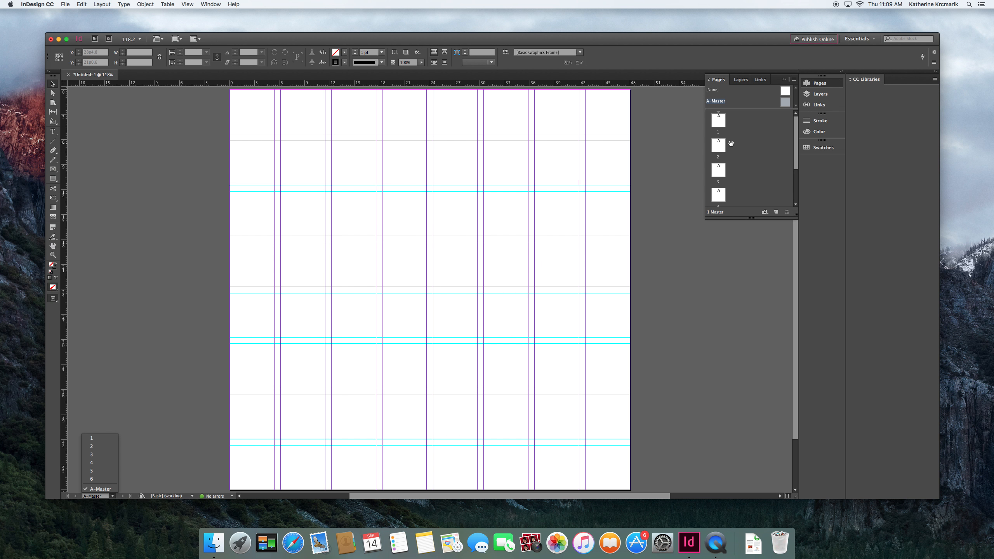
click(740, 154)
double_click(719, 121)
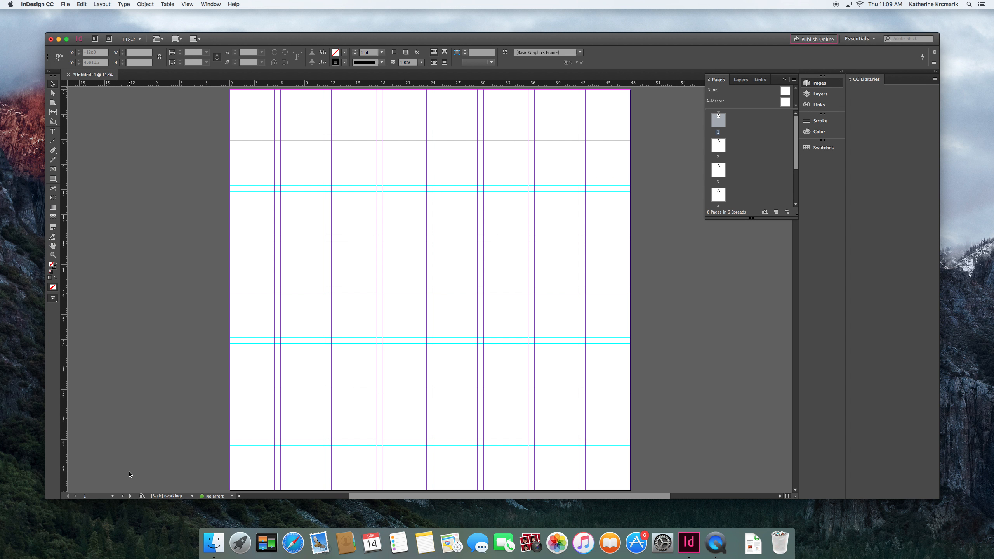
right_click(266, 83)
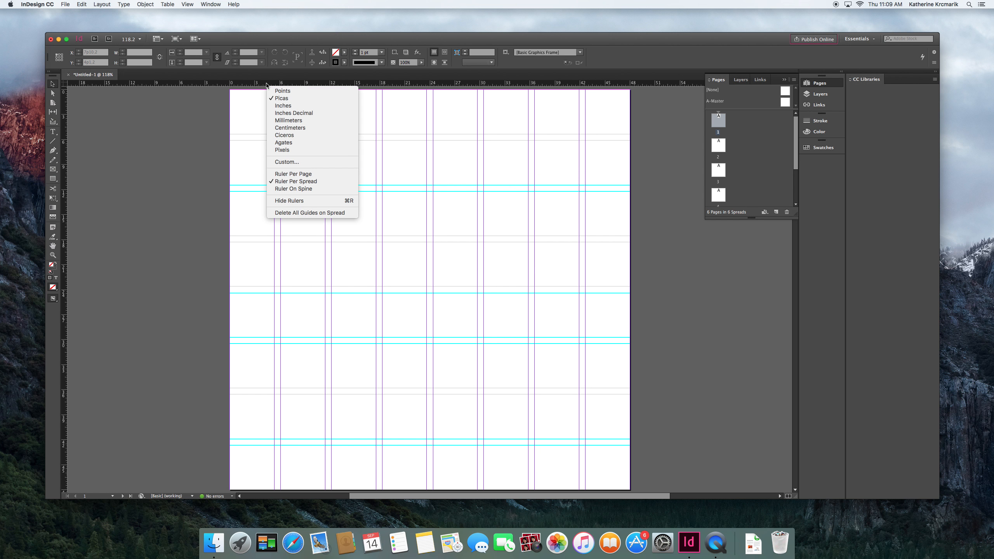
click(282, 107)
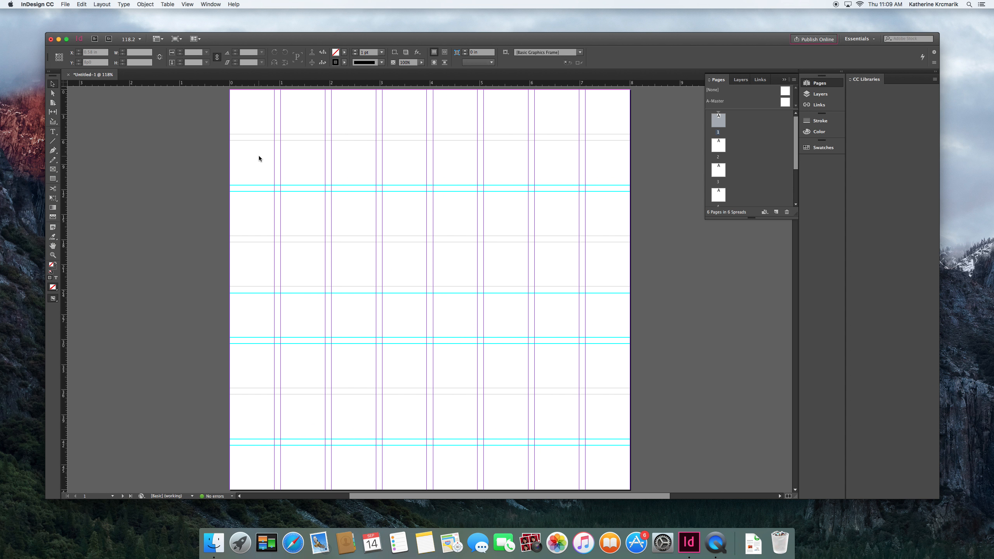
- Toggle Preview mode repeatedly to compare page 1 with and without guides, ending in Normal view
key(w)
key(w)
key(w)
key(w)
key(w)
key(w)
key(w)
key(w)
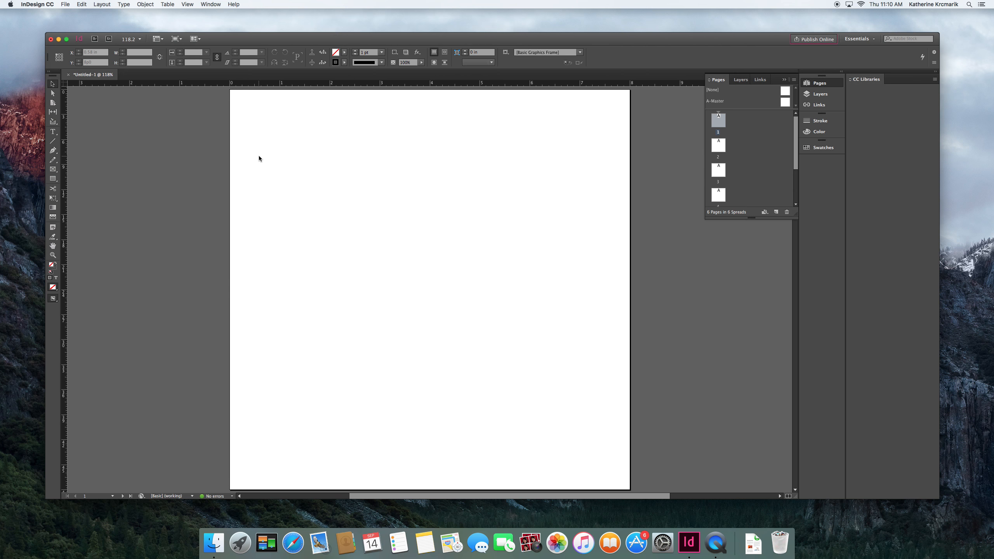
key(w)
key(w)
key(w)
key(w)
key(w)
key(w)
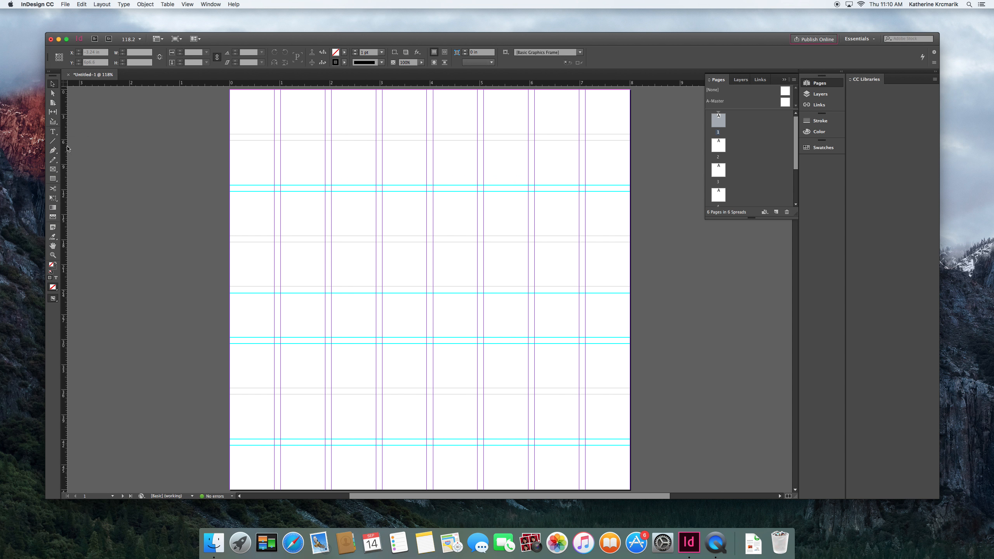
- Draw a text frame about 4.95 in wide and 3p3 high in the second grid row, containing "This is a Headline"
click(52, 132)
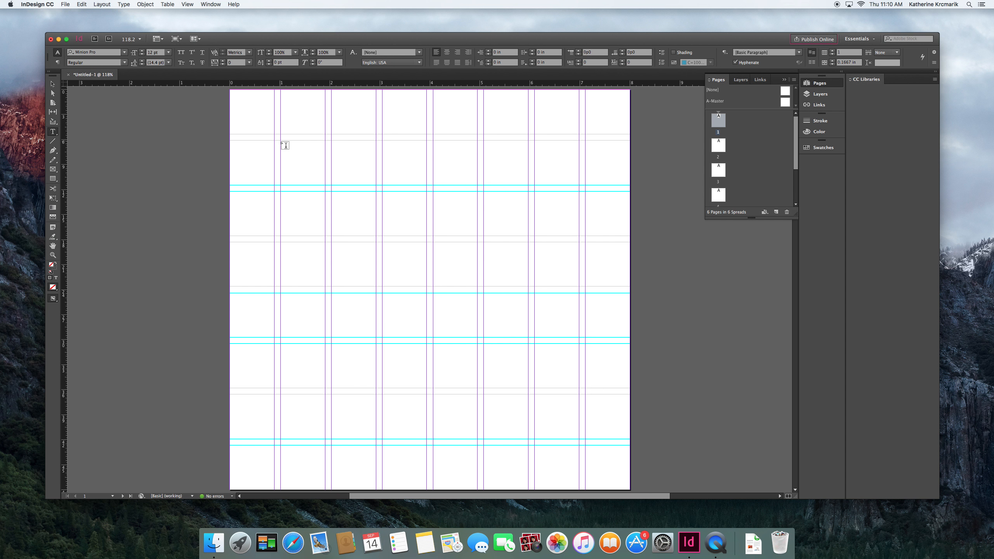
drag(285, 145, 528, 169)
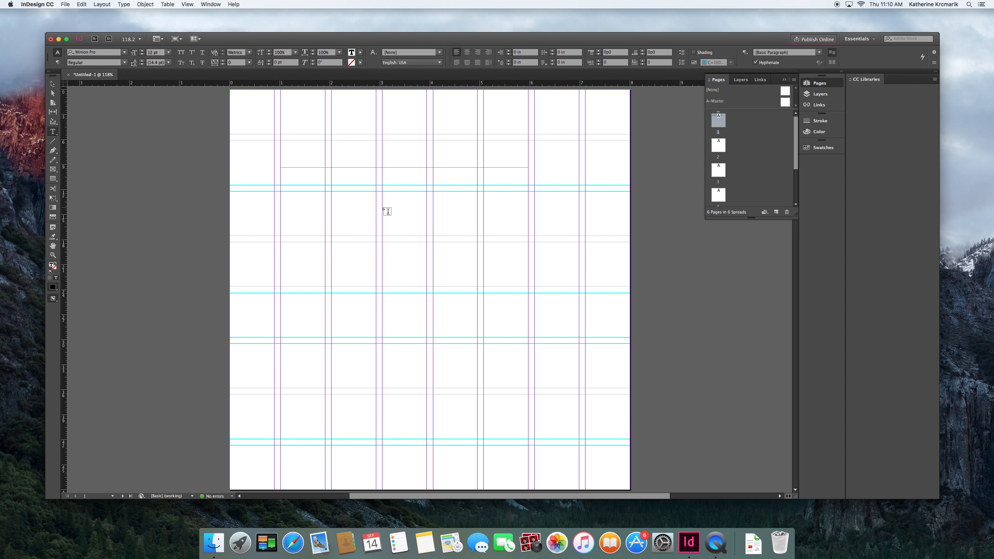
text(This is a Headline)
- Format the headline text as Bold at 60 pt
drag(345, 143, 280, 144)
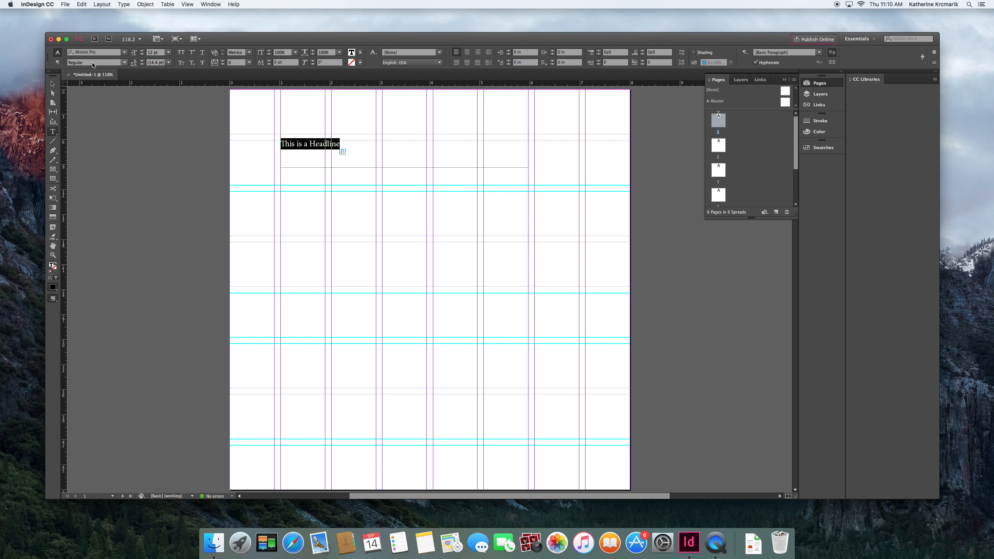
click(123, 62)
click(123, 61)
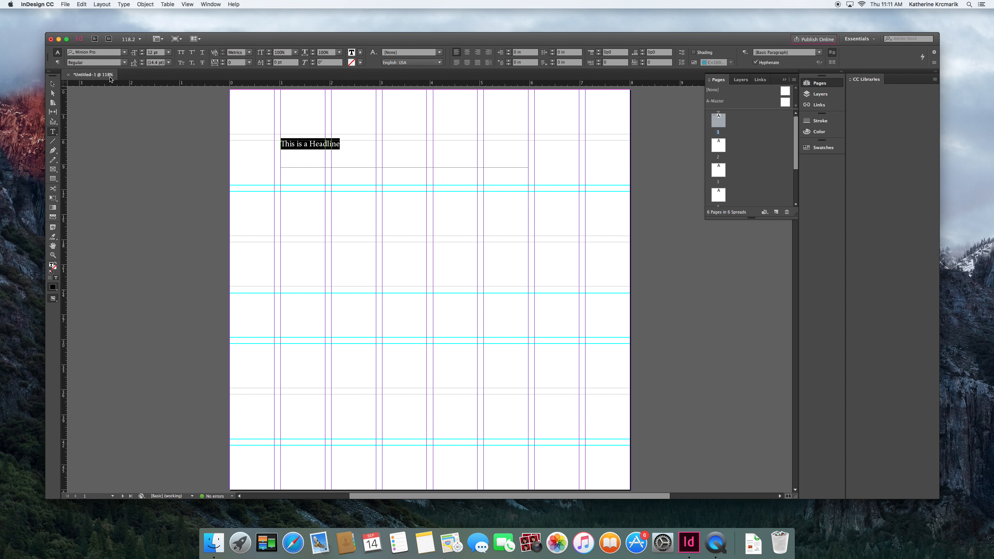
click(125, 63)
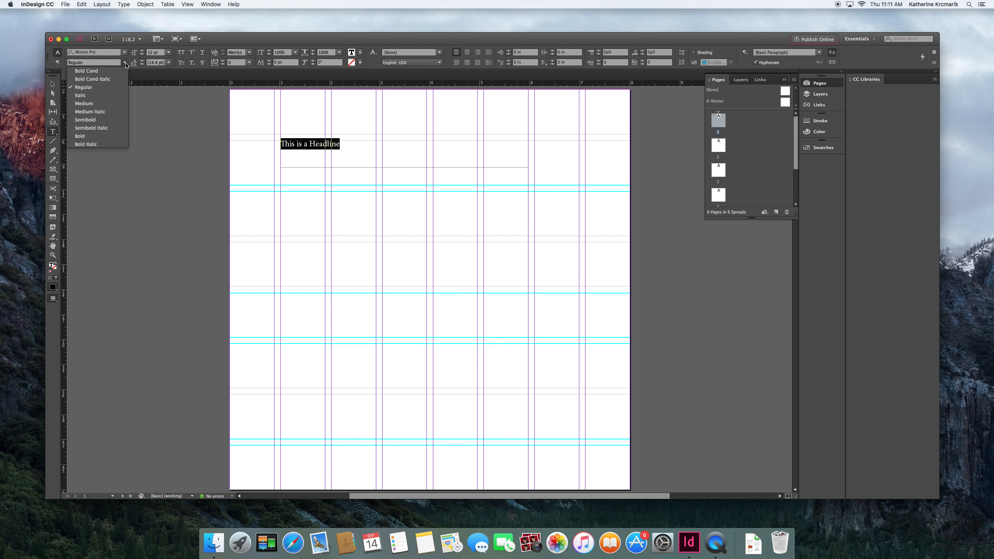
click(83, 136)
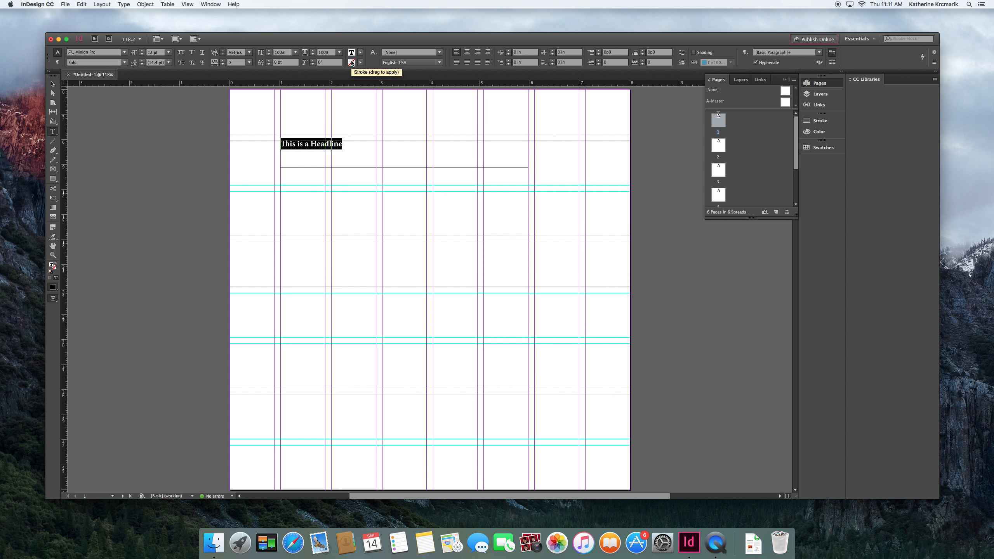
click(126, 63)
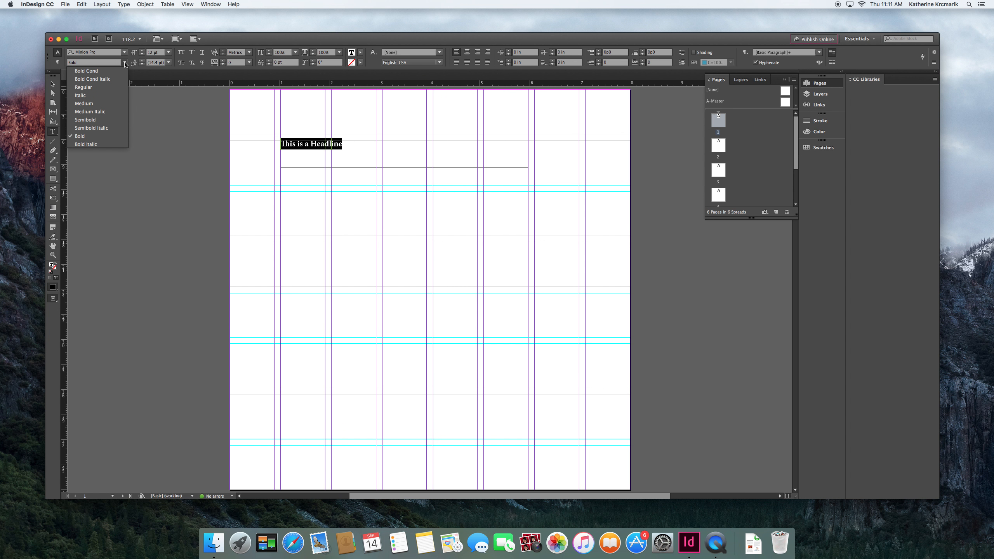
click(175, 69)
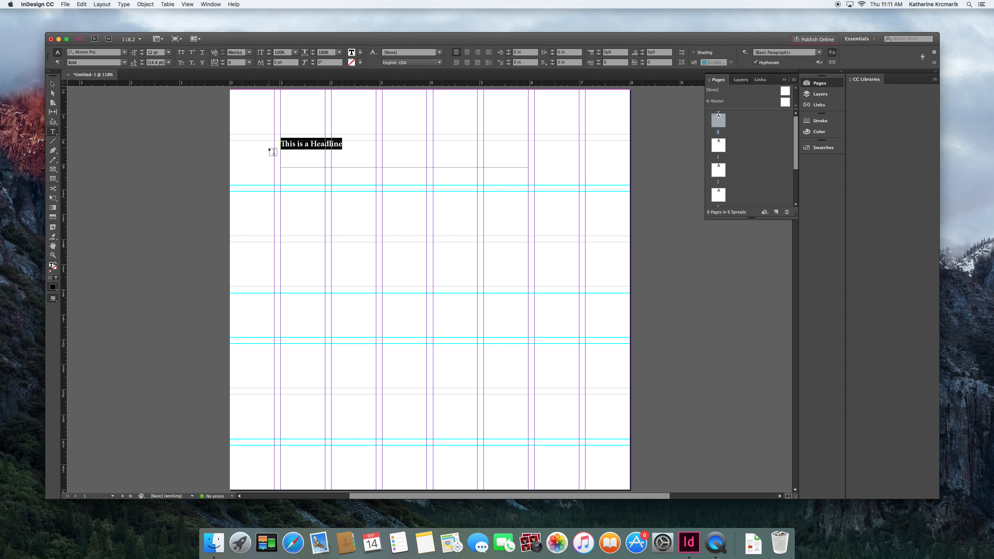
click(169, 52)
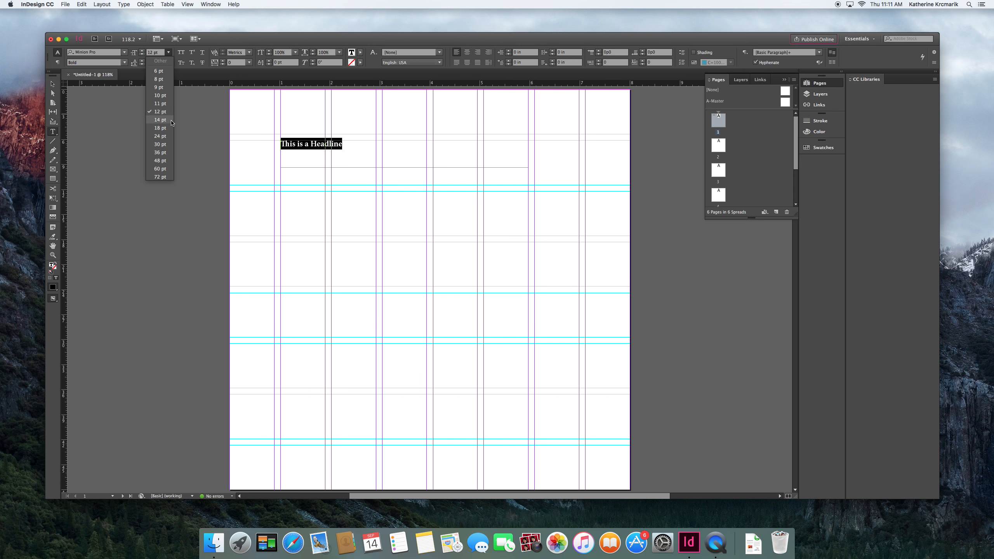
click(160, 168)
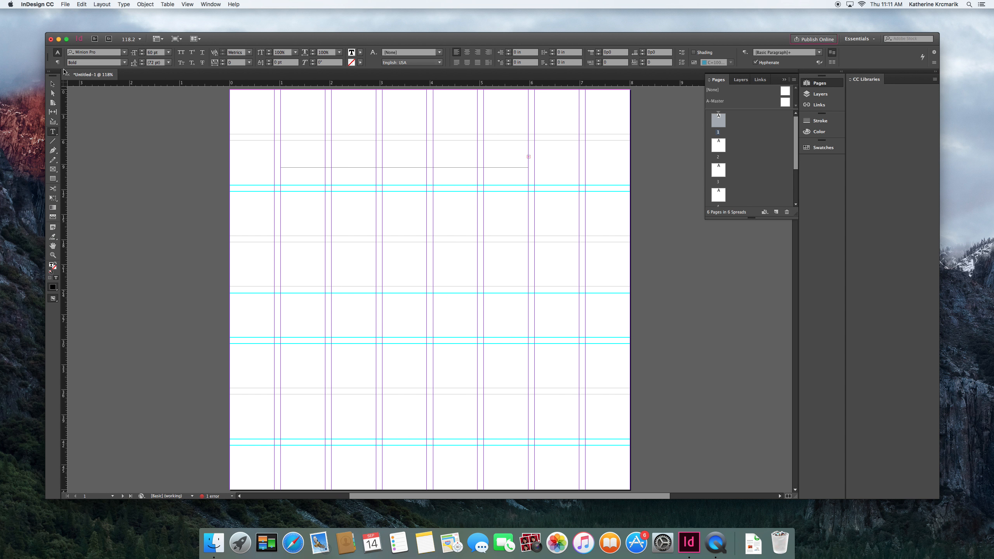
- Enlarge the headline's text frame to about 6.98 in wide and 5p4 high, extending it to the page's right edge
click(54, 85)
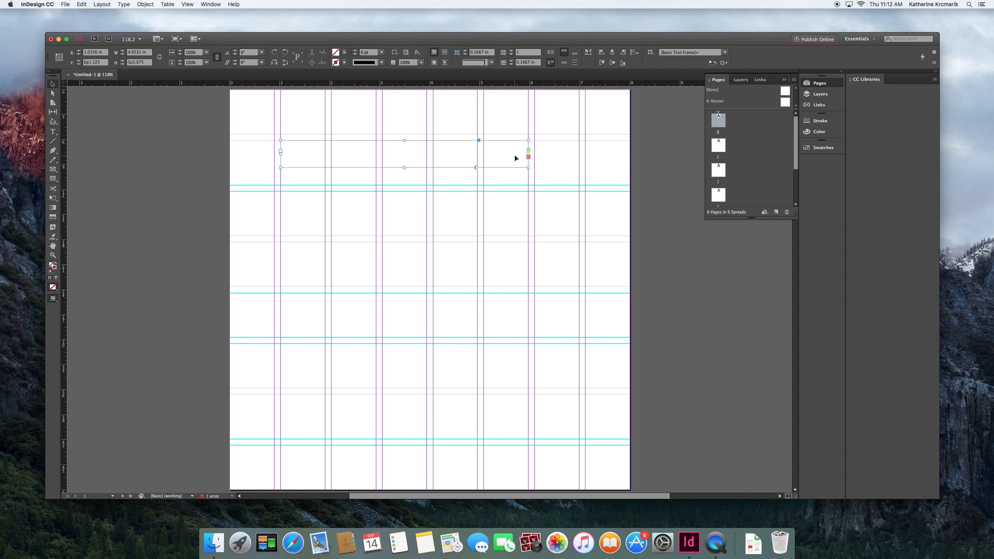
drag(406, 167, 405, 185)
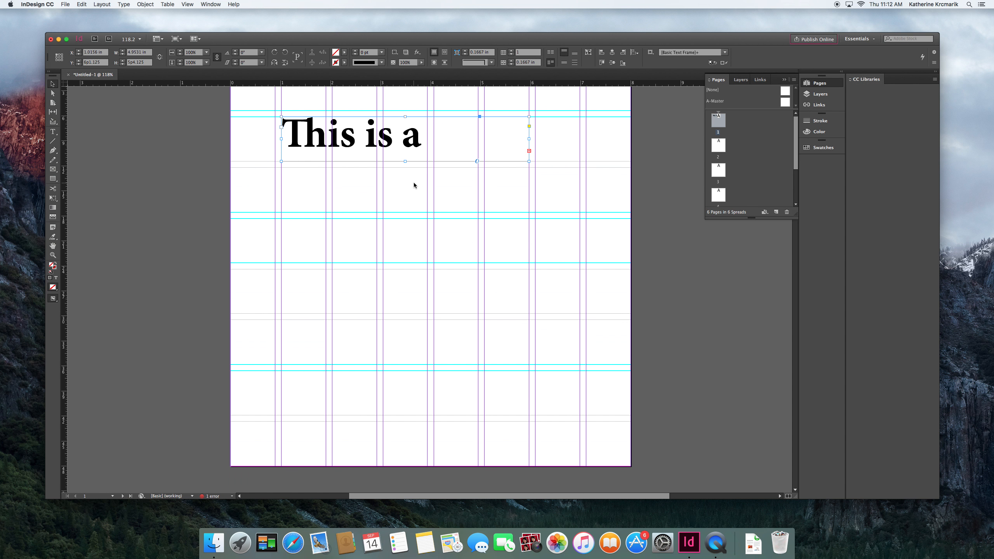
scroll(526, 150, up, 1)
drag(529, 161, 629, 158)
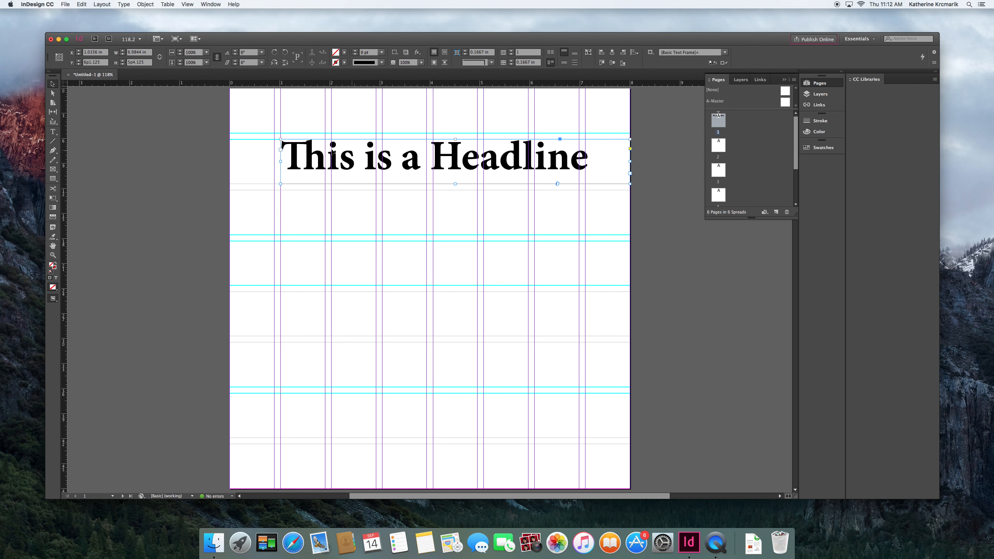
- Reduce the headline text to 58 pt and narrow its frame to about 5.97 in wide
double_click(313, 153)
drag(282, 156, 593, 164)
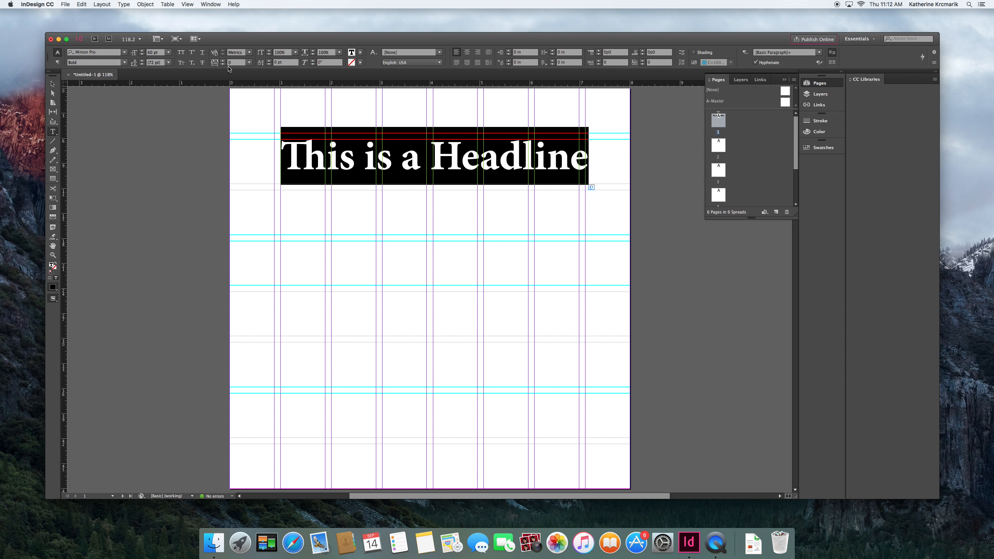
click(143, 55)
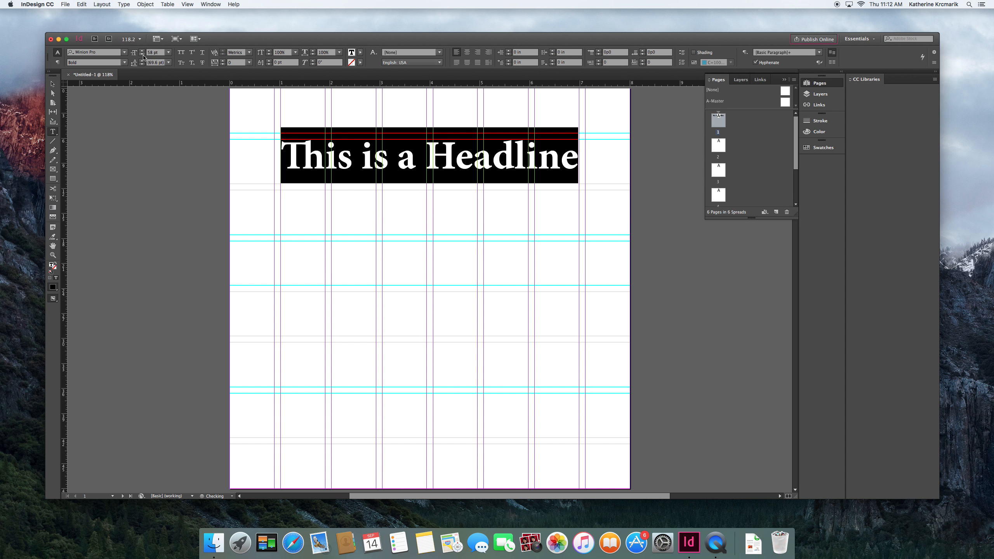
click(53, 84)
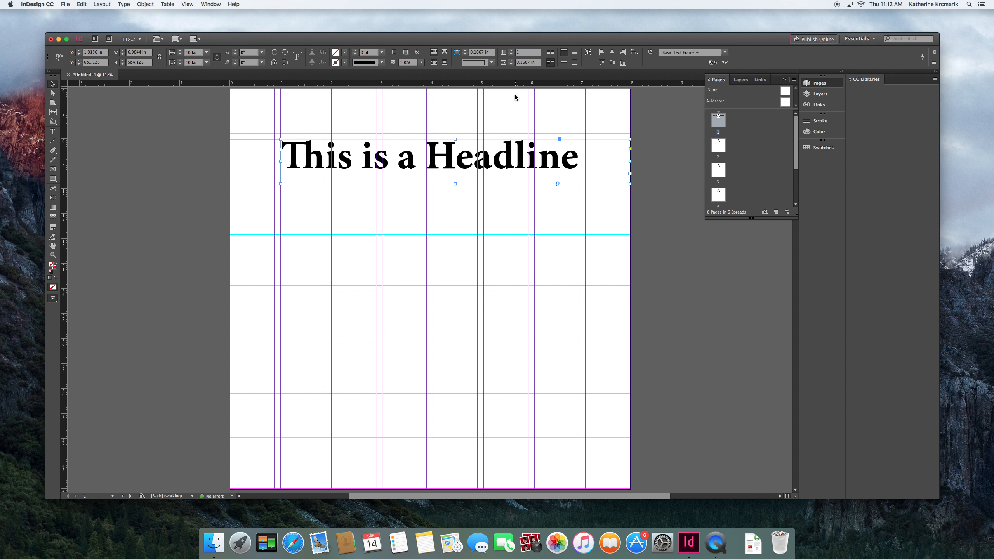
drag(630, 160, 580, 161)
- Draw a text frame below the headline, aligned to its left edge, containing "This text works as my subhead for this assignment."
click(53, 132)
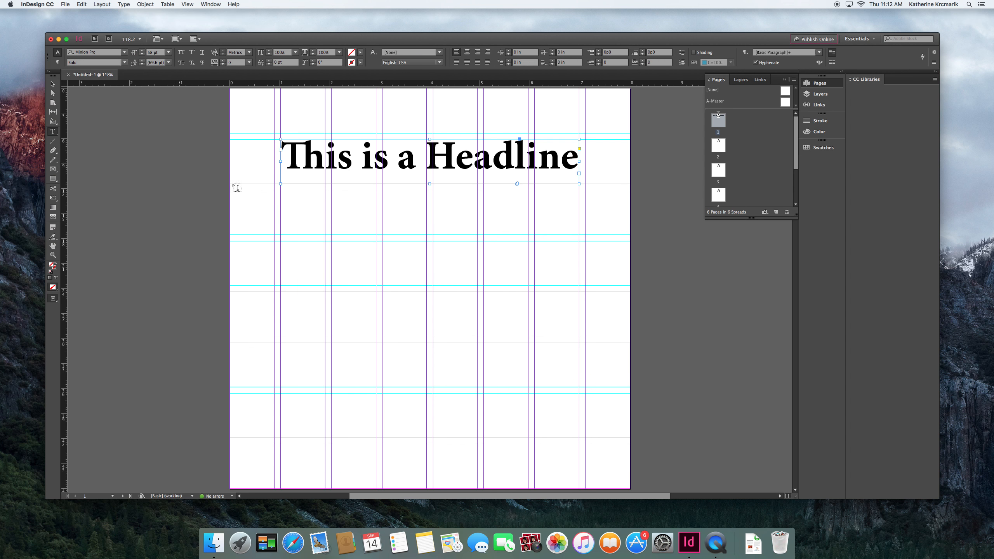
drag(280, 201, 427, 232)
text(This)
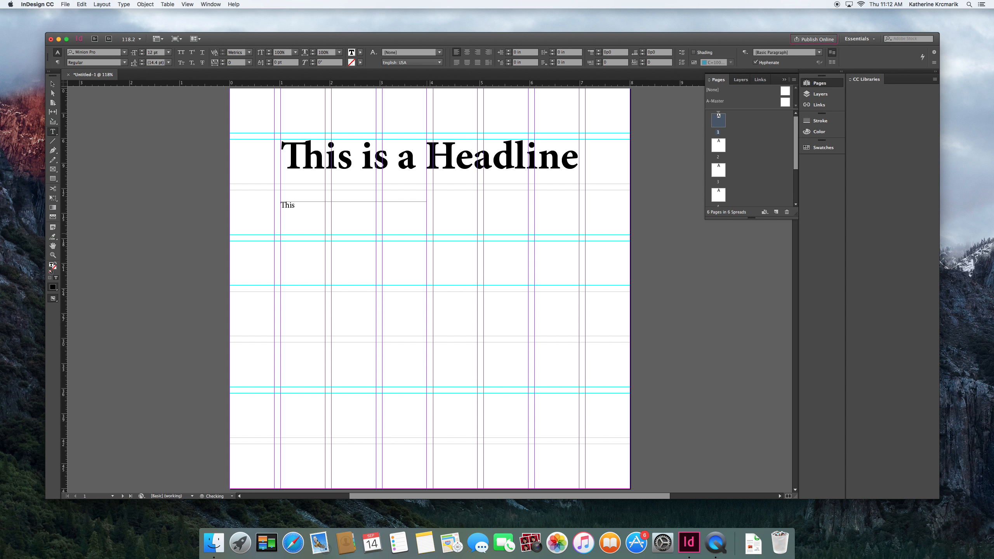
text( text works as my subhead for this assign)
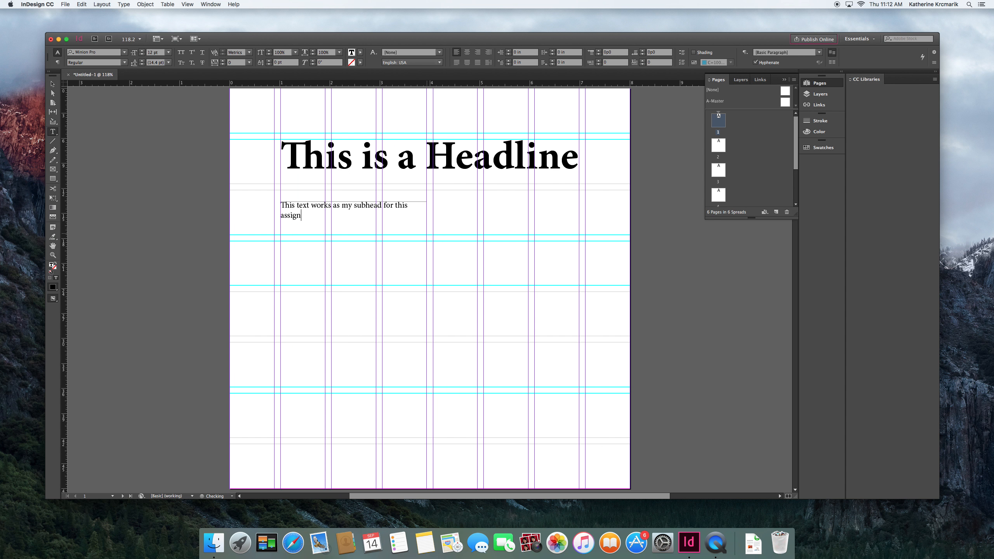
text(ment.)
- Set the subhead text to 18 pt
drag(280, 204, 358, 221)
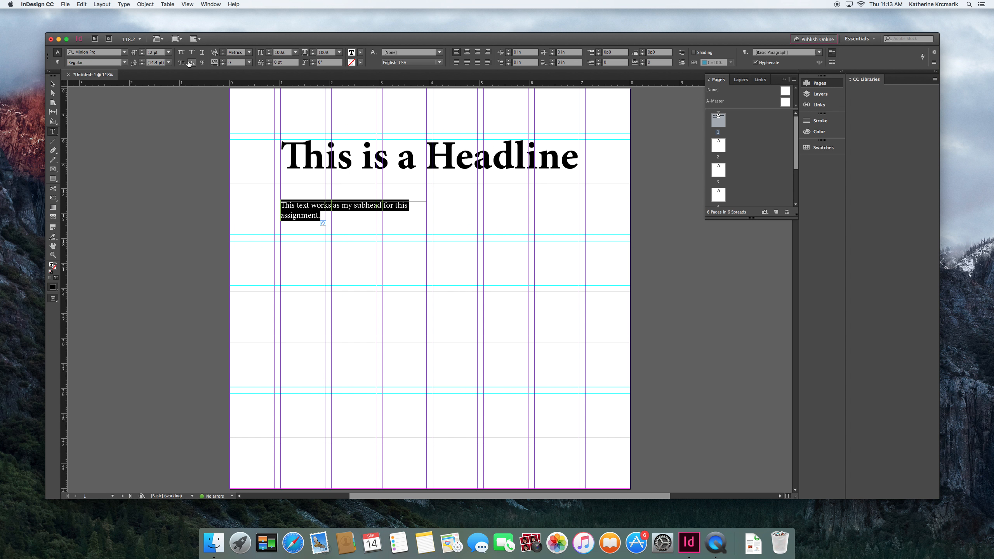
click(168, 53)
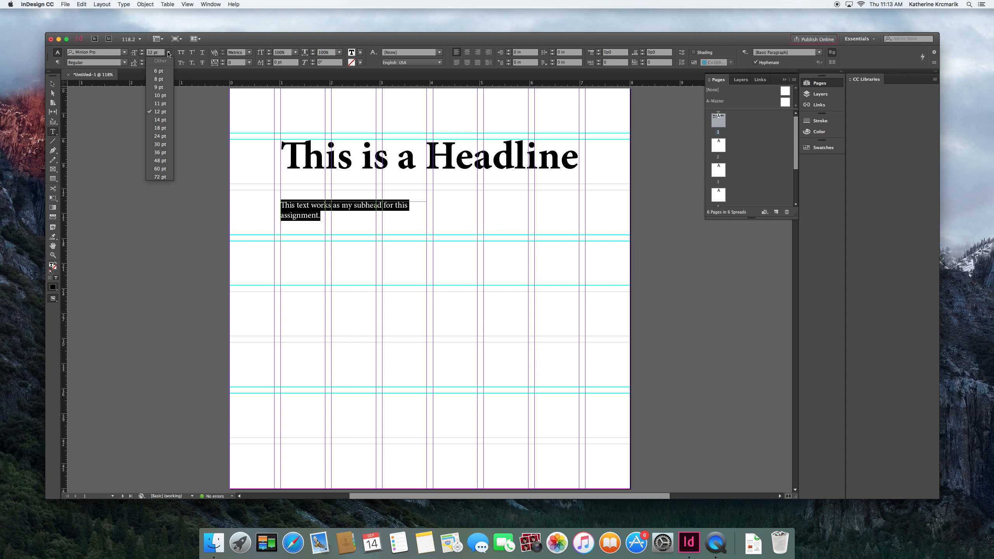
click(164, 130)
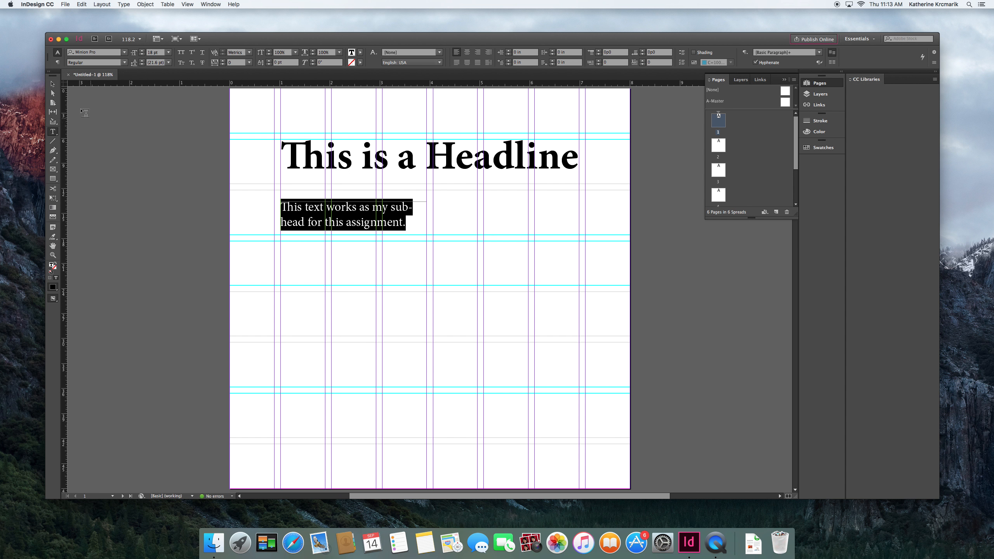
- Widen the subhead's frame to about 3.94 in, shorten it, and place it directly beneath the headline's frame
click(52, 84)
drag(428, 218, 477, 218)
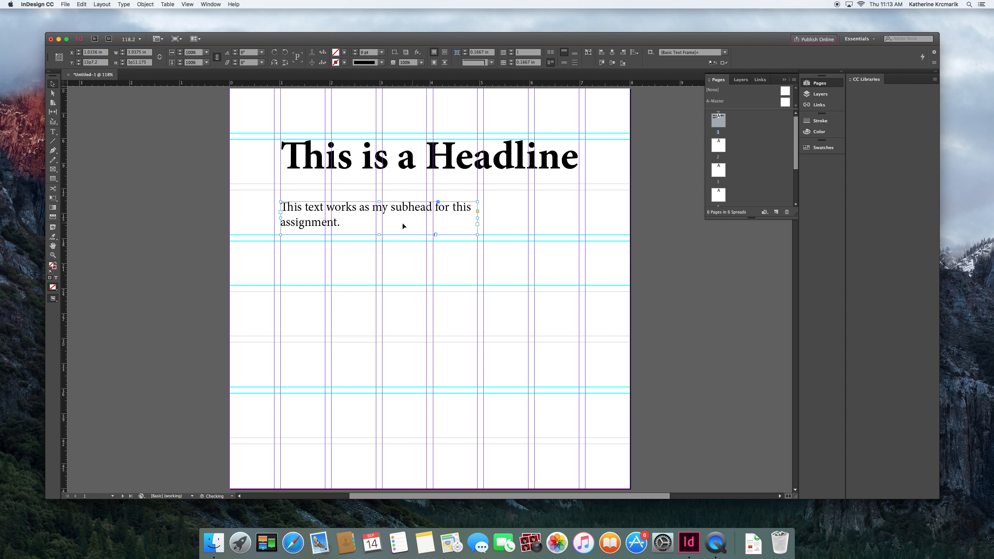
drag(380, 234, 377, 194)
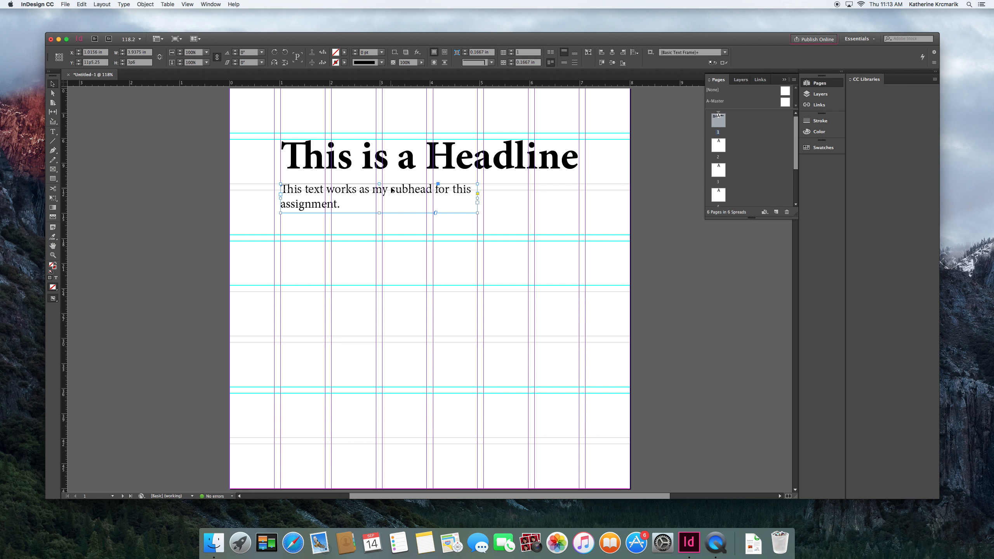
click(362, 225)
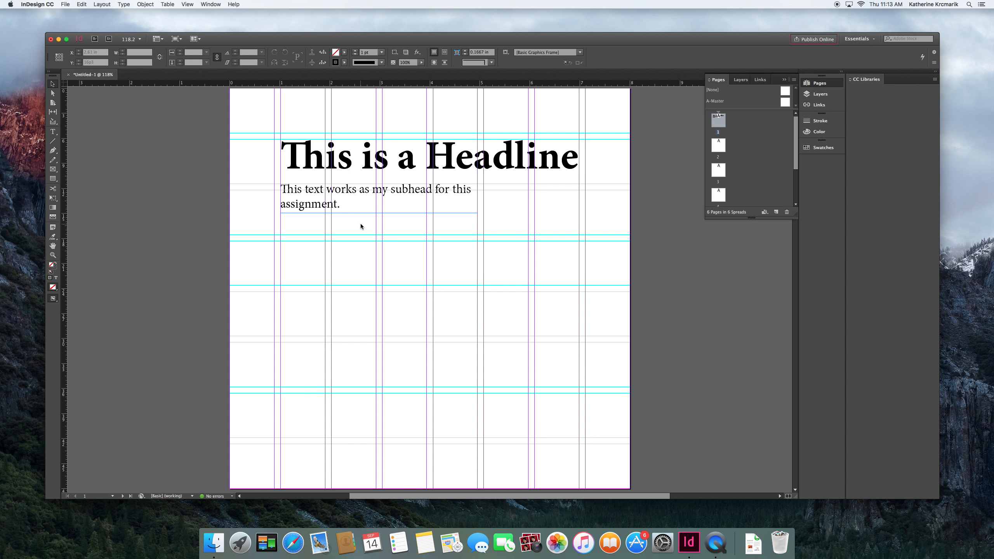
- Check the headline and subhead with the guides hidden, then restore the guides
scroll(359, 224, right, 1)
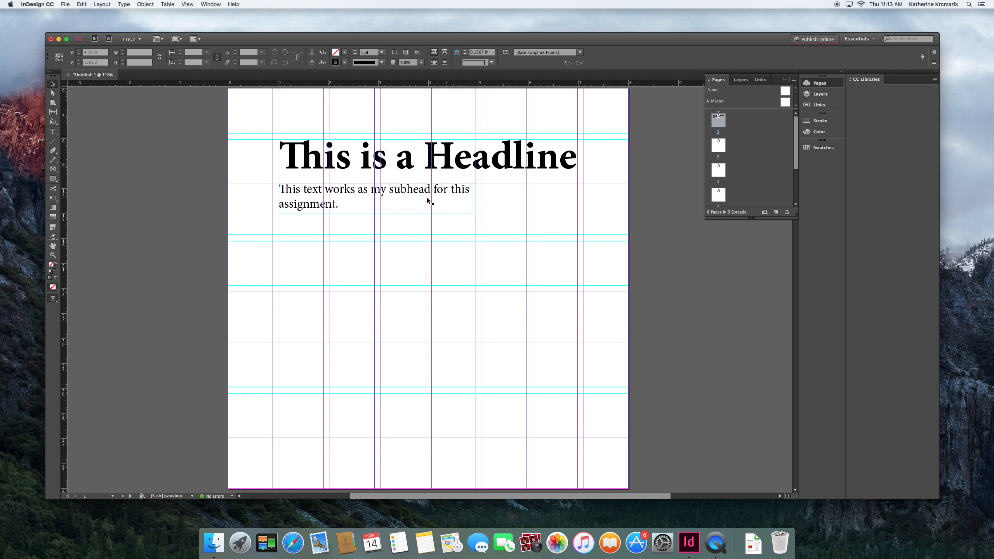
click(342, 166)
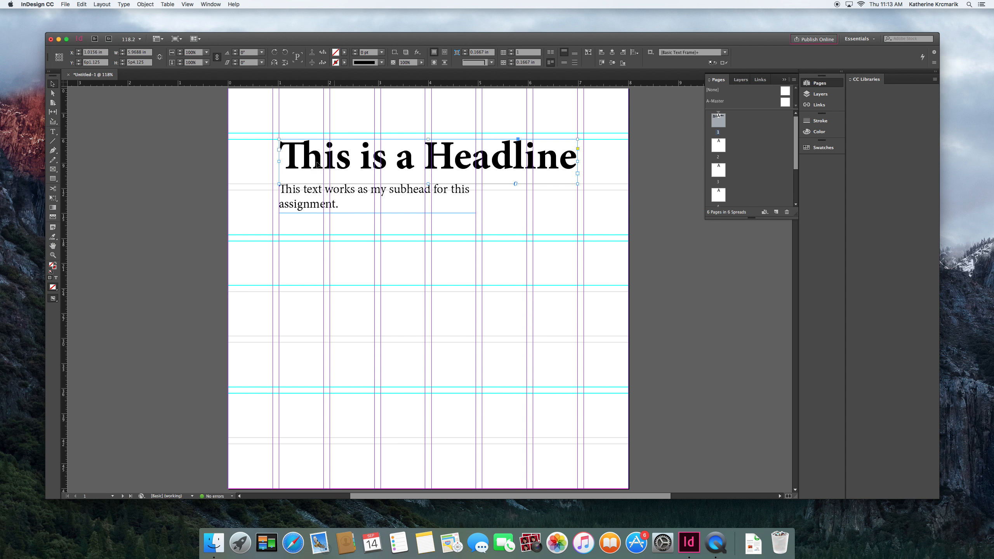
click(259, 154)
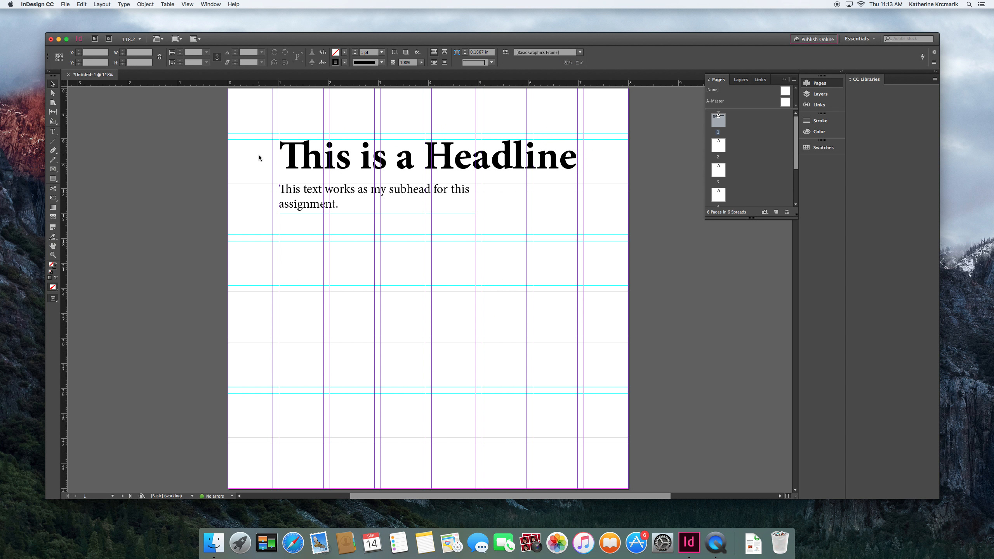
key(super+semicolon)
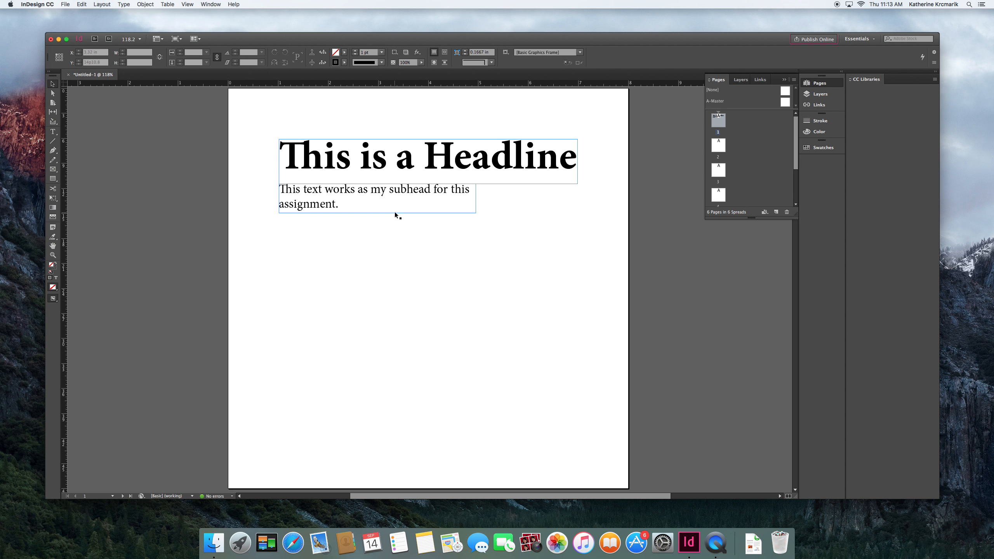
key(super+semicolon)
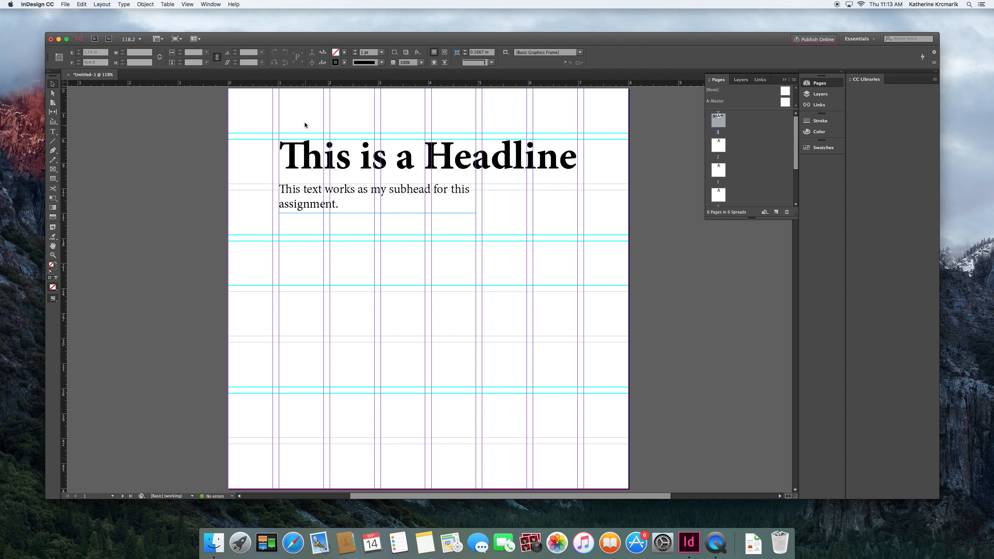
- Hide the frame edges throughout the layout
click(187, 5)
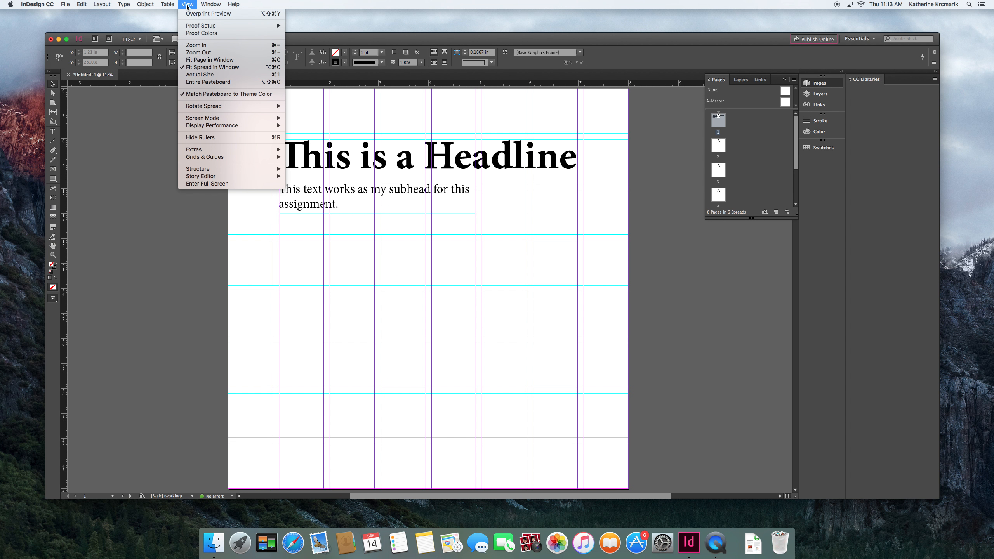
mouse_move(268, 147)
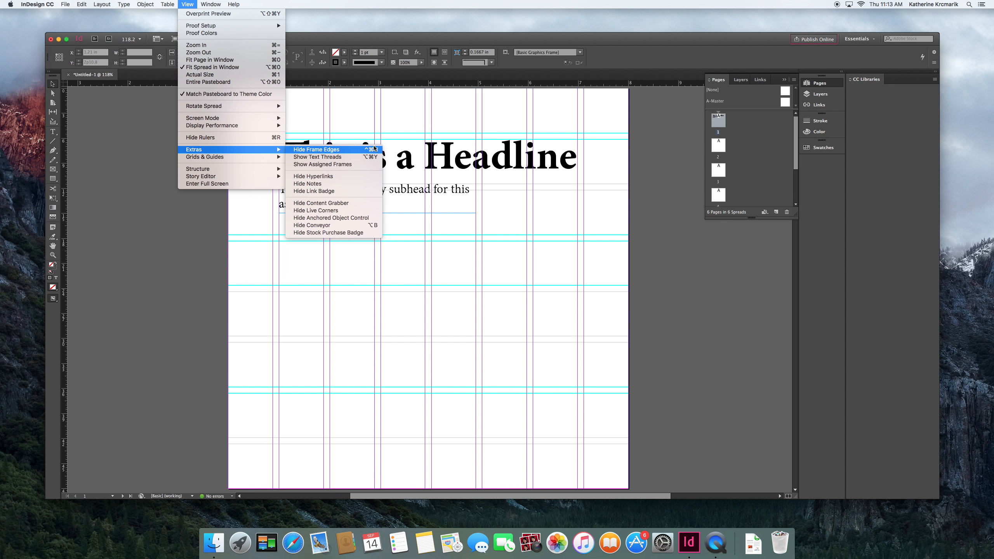
click(328, 152)
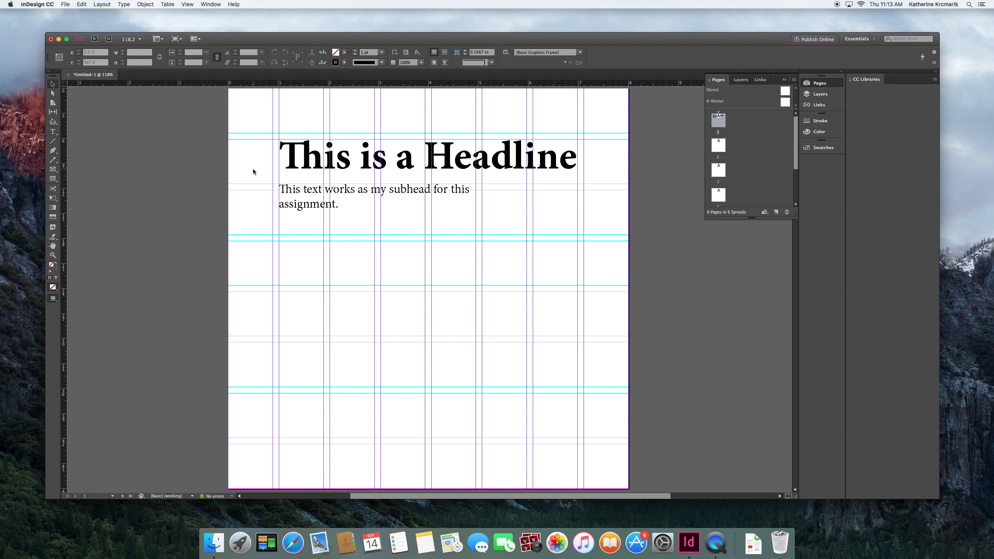
- View page 1 without guides or frame edges, select the subhead's frame to compare, and show the guides again
key(super+semicolon)
click(291, 190)
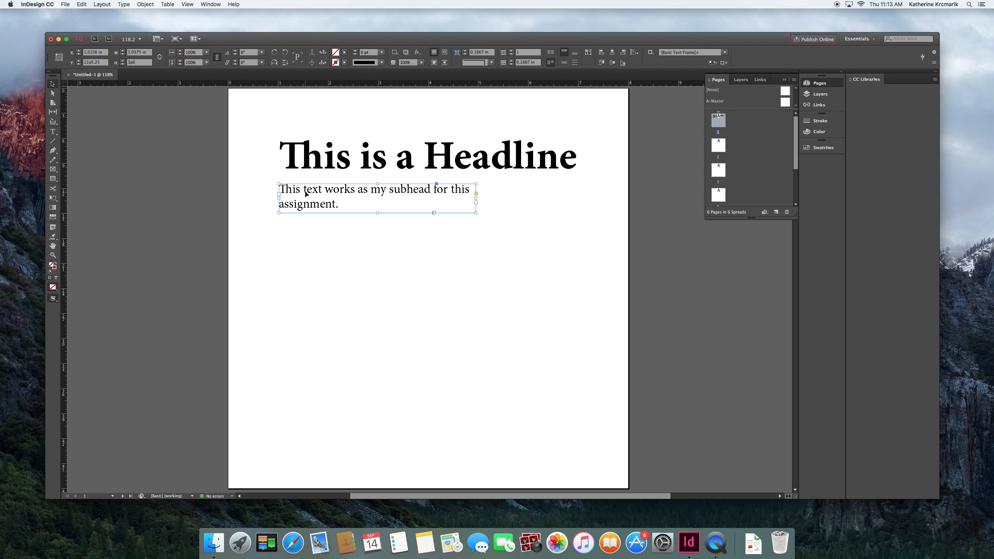
key(super+semicolon)
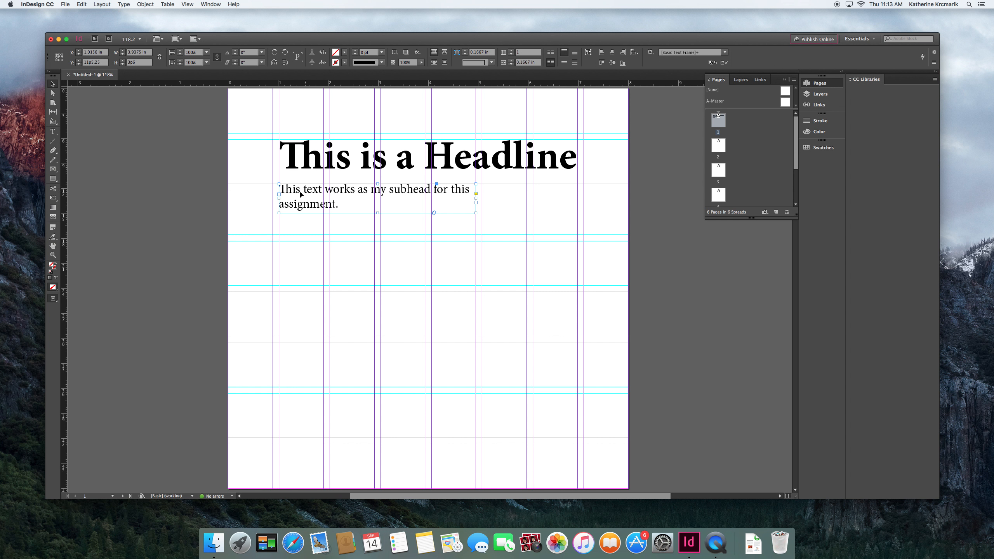
click(249, 210)
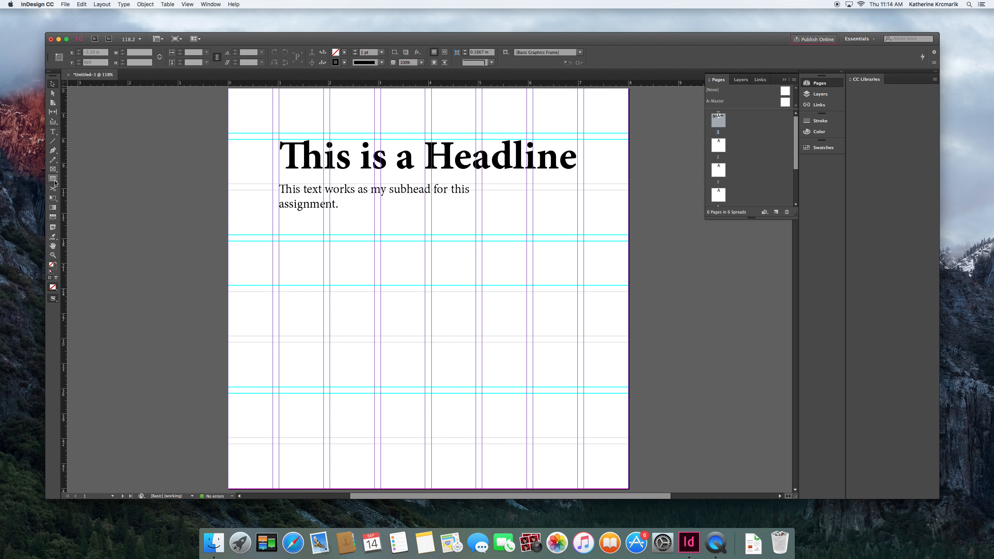
- Draw a body text frame about 3.94 in wide and 27p high starting at the third column, and fill it with placeholder text
click(53, 132)
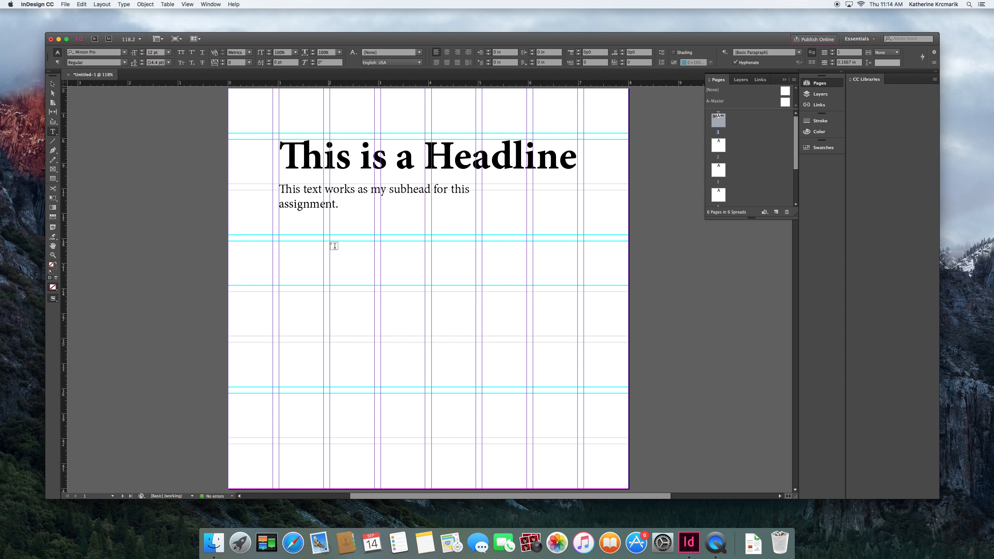
drag(334, 246, 526, 466)
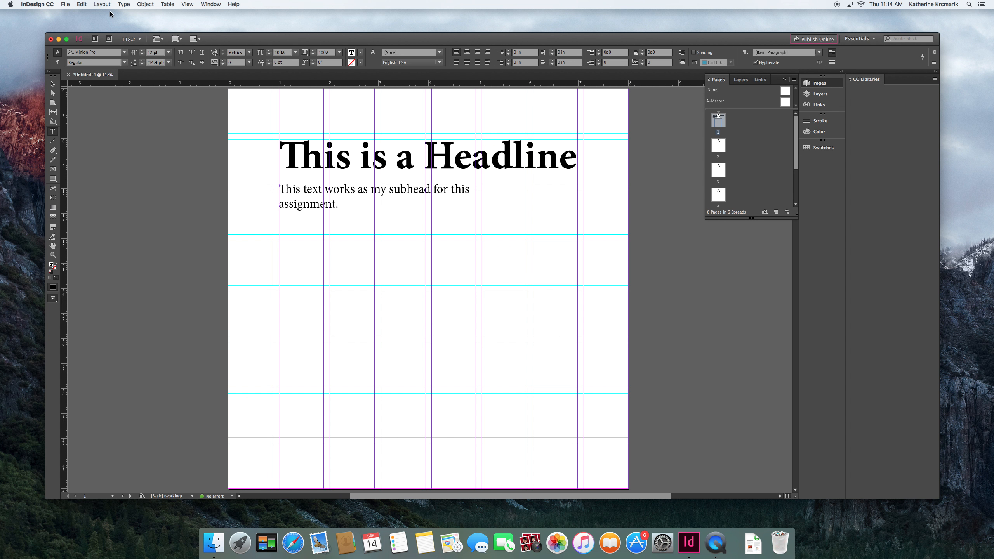
click(127, 4)
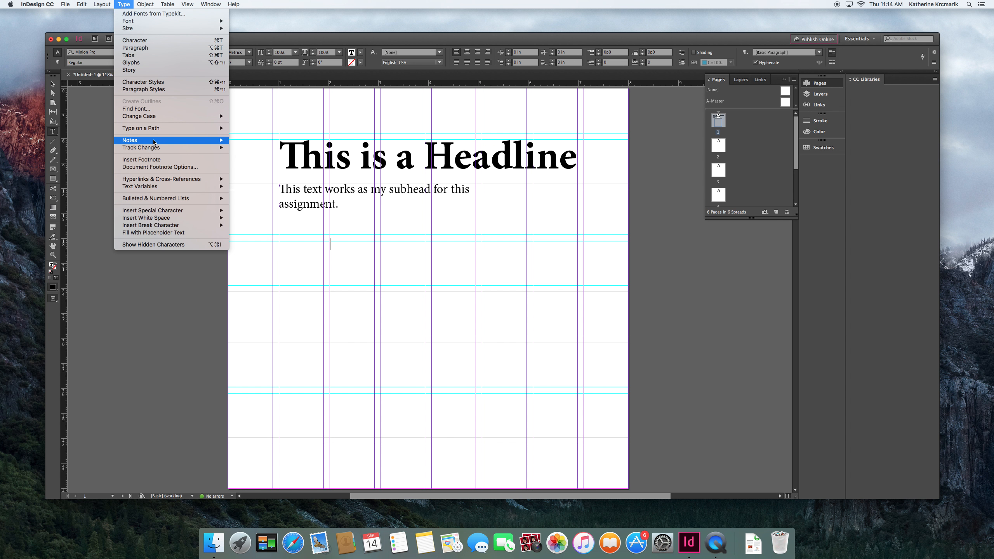
click(171, 233)
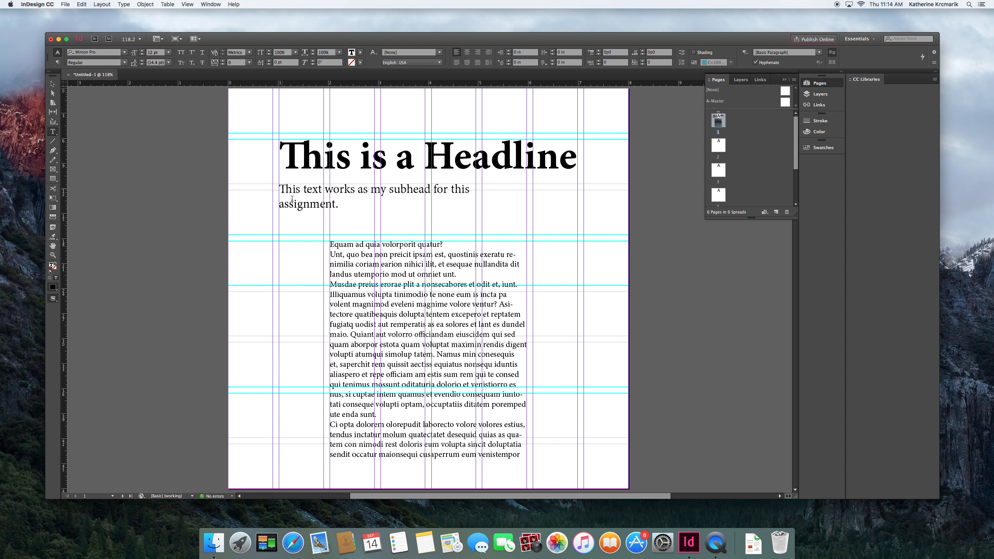
- Join the first four paragraphs of the placeholder text into one by removing the breaks before "Unt", "Musdae" and "Illiquamus"
click(330, 254)
key(BackSpace)
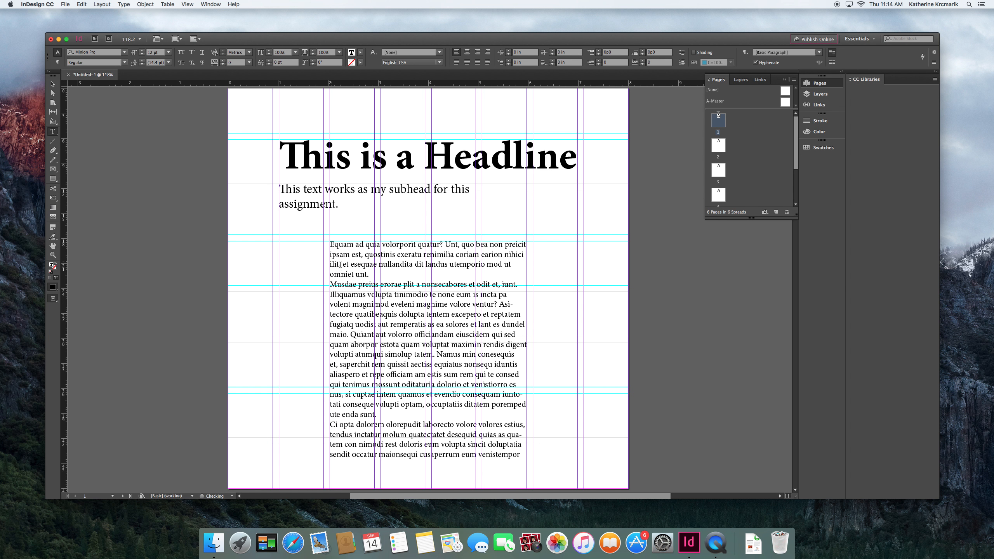
click(331, 285)
key(BackSpace)
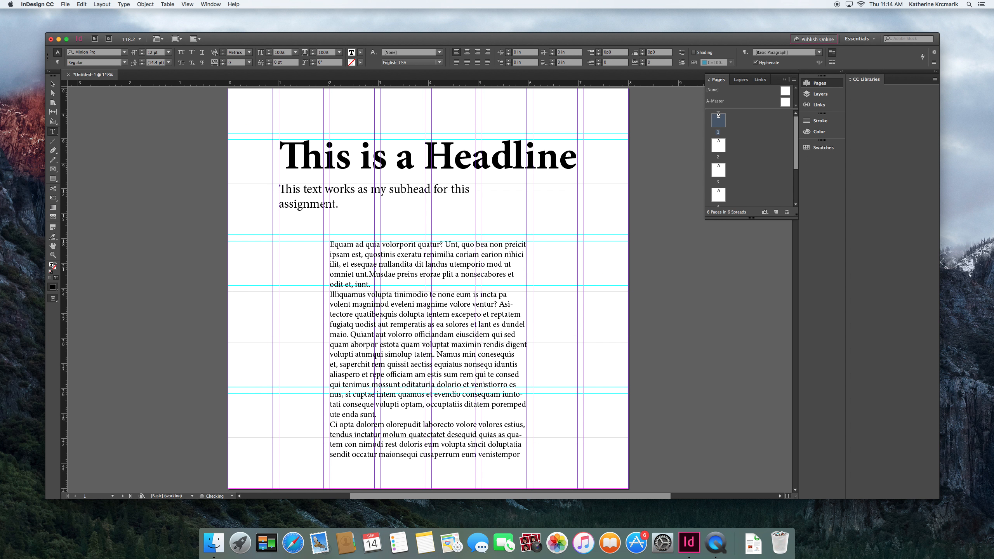
click(332, 295)
key(BackSpace)
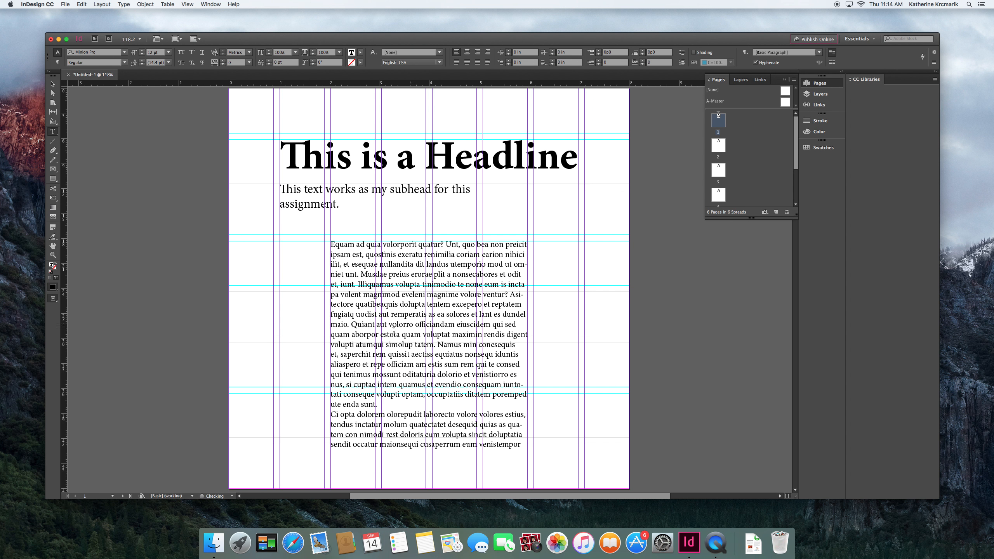
- Start a new paragraph at "Namus min" with a blank line above it, and join the "Ci opta" paragraph onto it
click(437, 344)
key(Return)
key(Return)
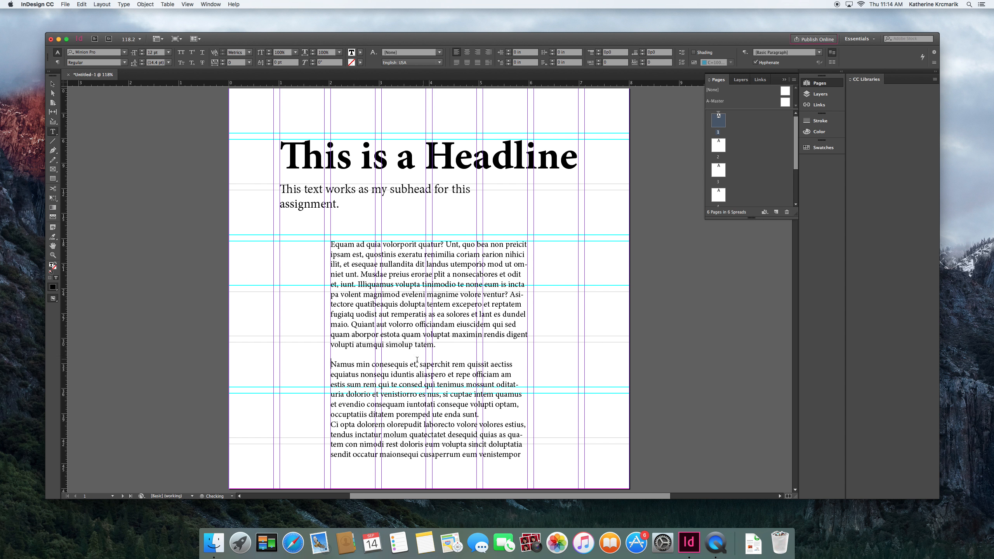
click(332, 423)
key(BackSpace)
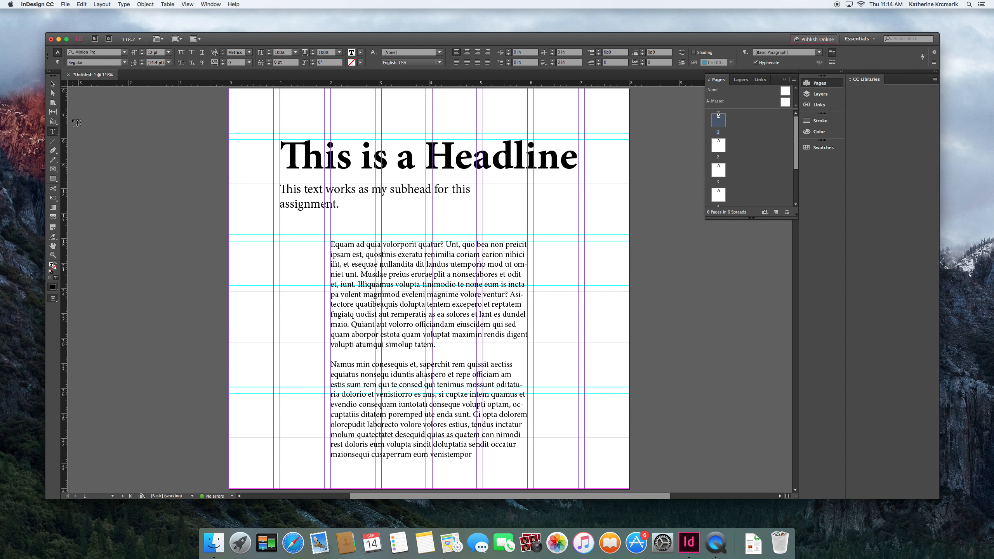
- Select all of the body text on page 1 and set its font size to 10 pt
click(55, 83)
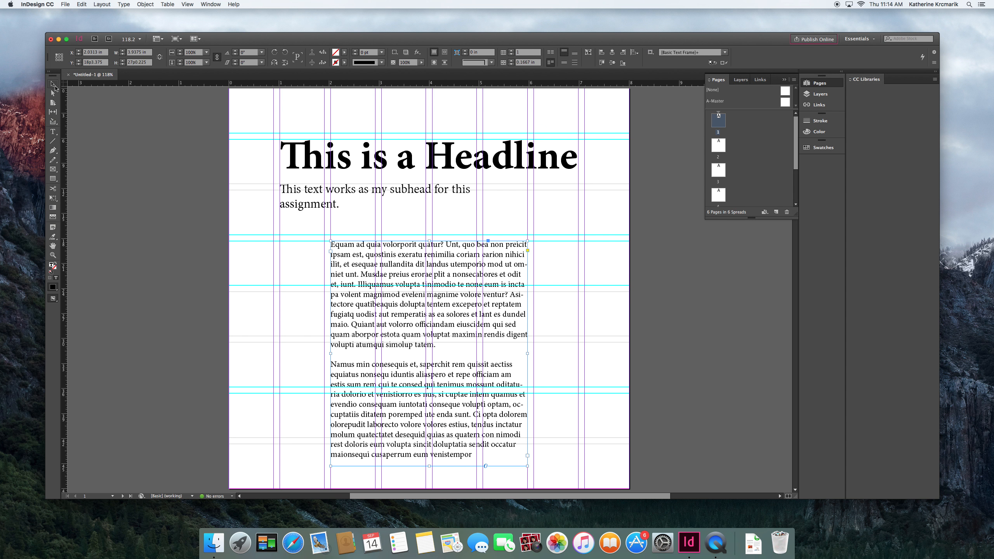
double_click(398, 261)
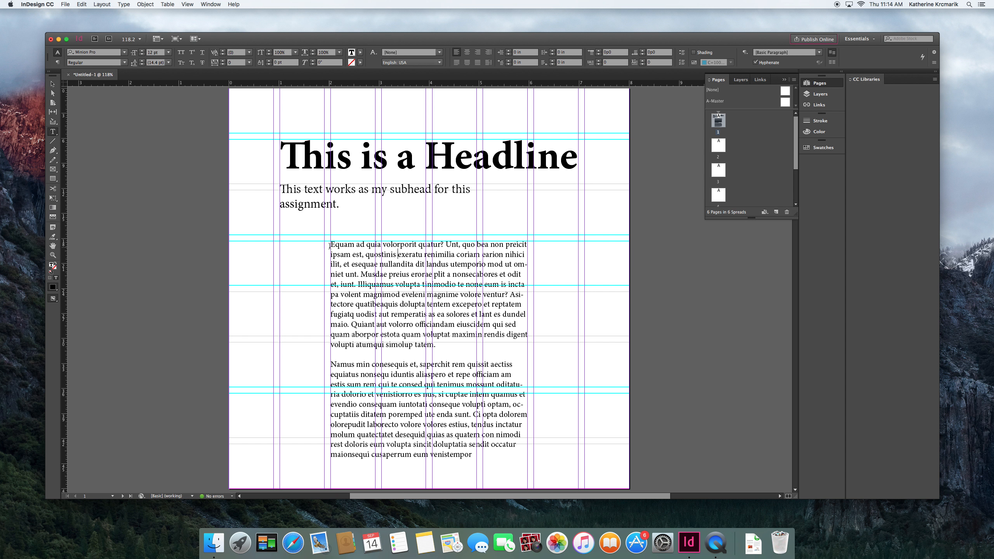
drag(330, 245, 520, 458)
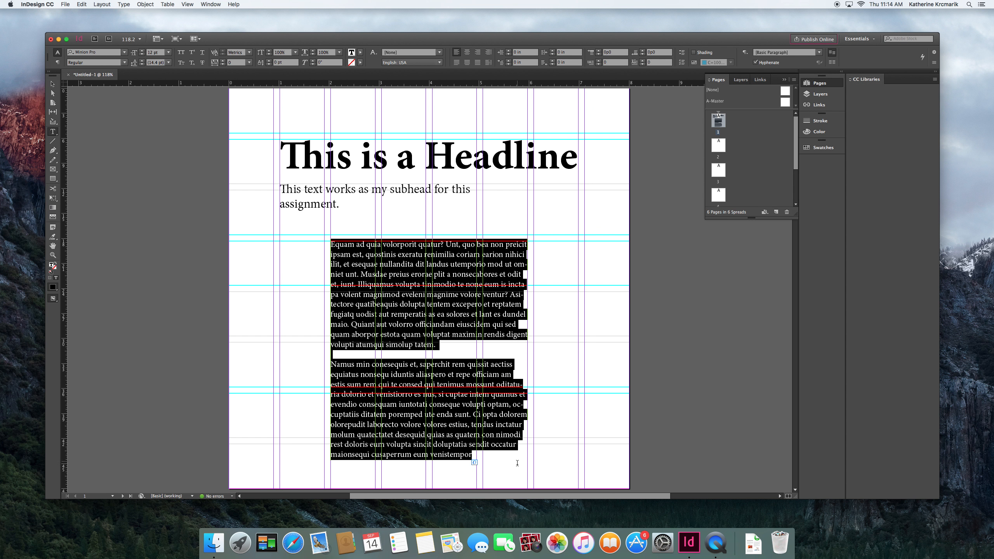
click(169, 52)
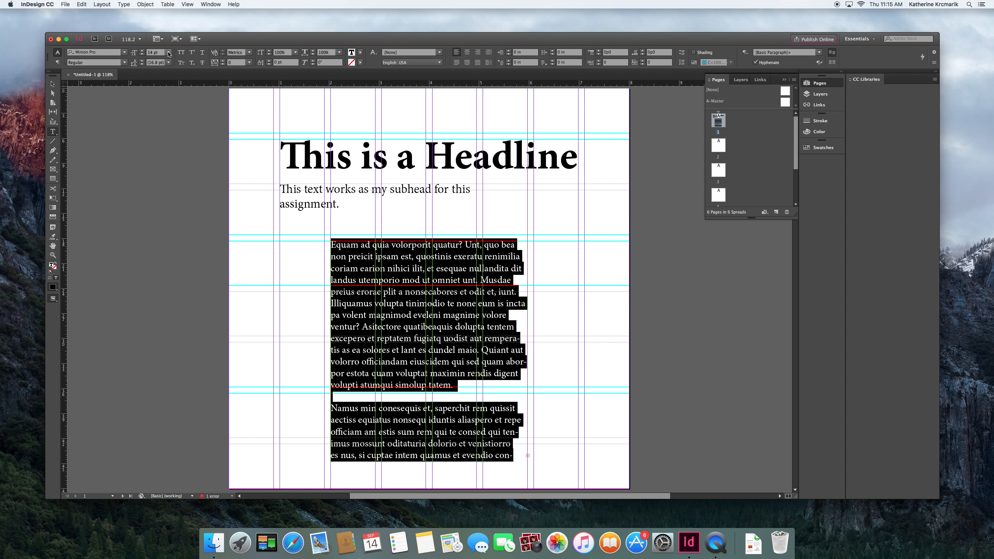
click(169, 54)
click(169, 53)
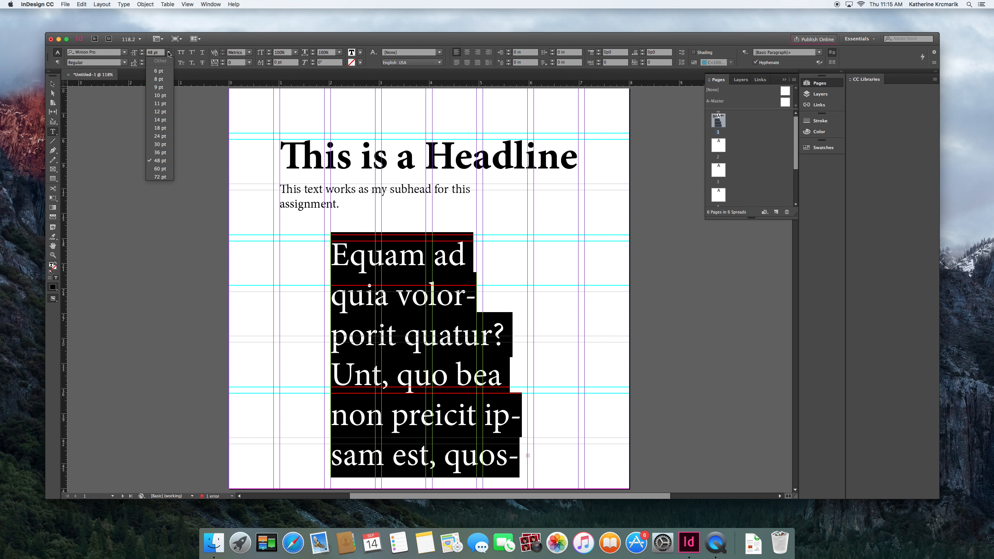
click(162, 96)
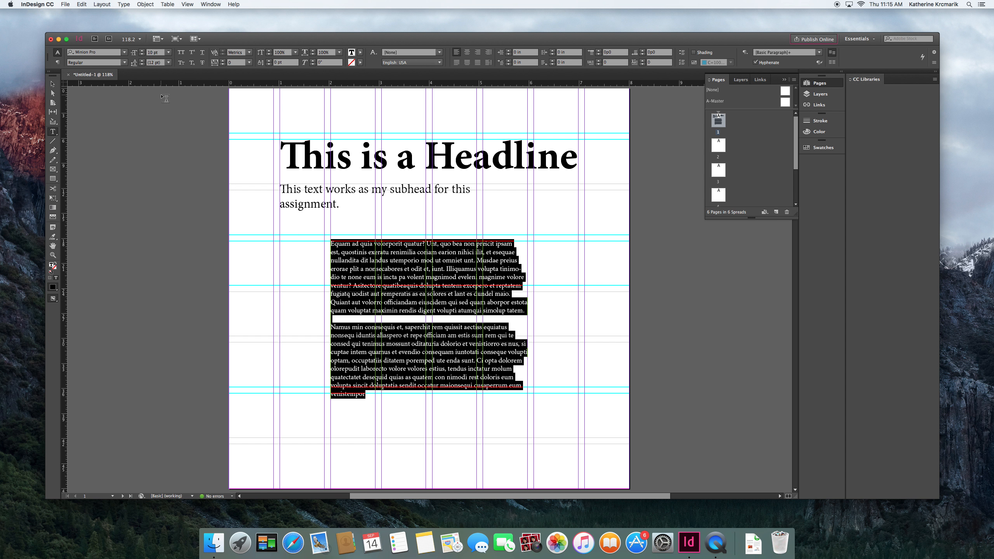
scroll(165, 98, right, 1)
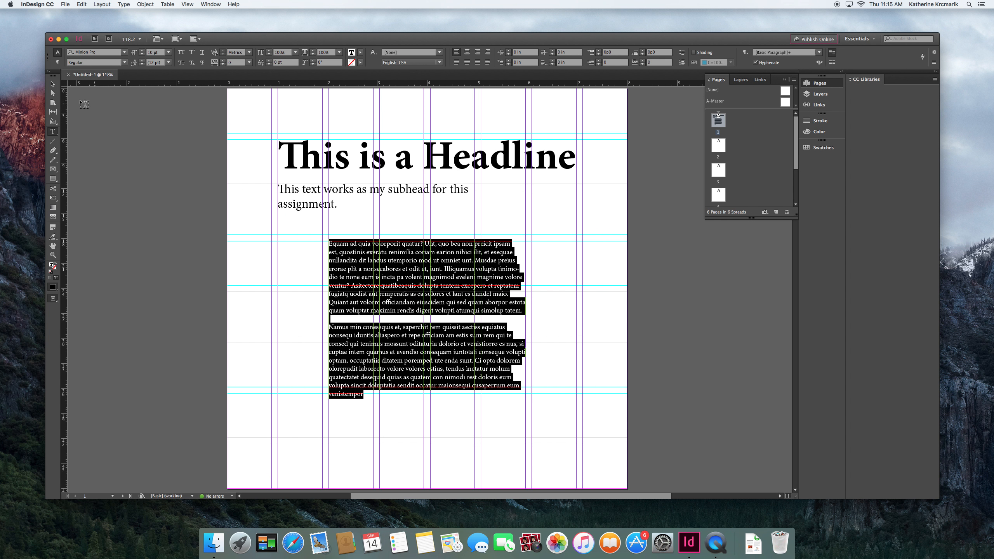
- Narrow the body text frame to two grid columns, about 1.91 in, and flow the overset text into an equally wide frame beside it
click(53, 84)
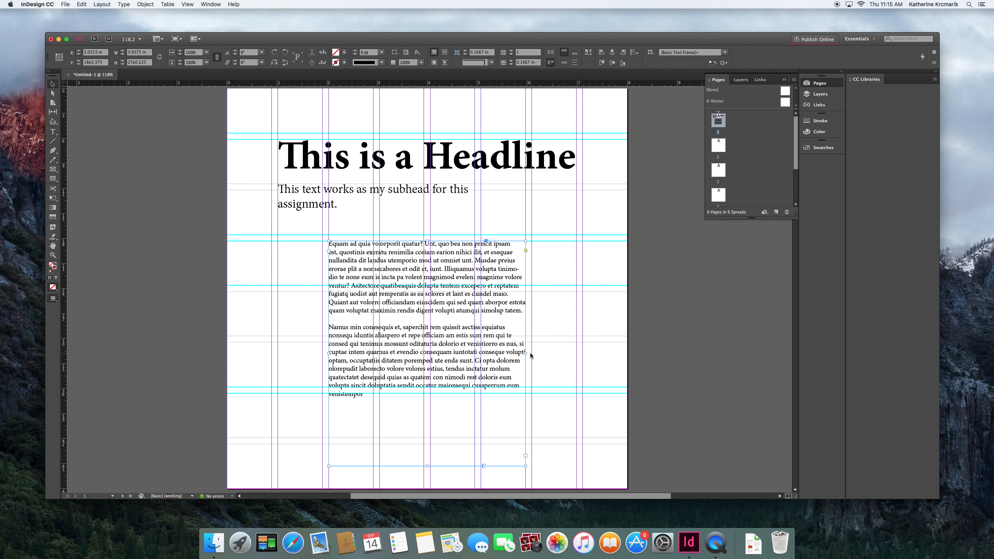
drag(527, 353, 425, 352)
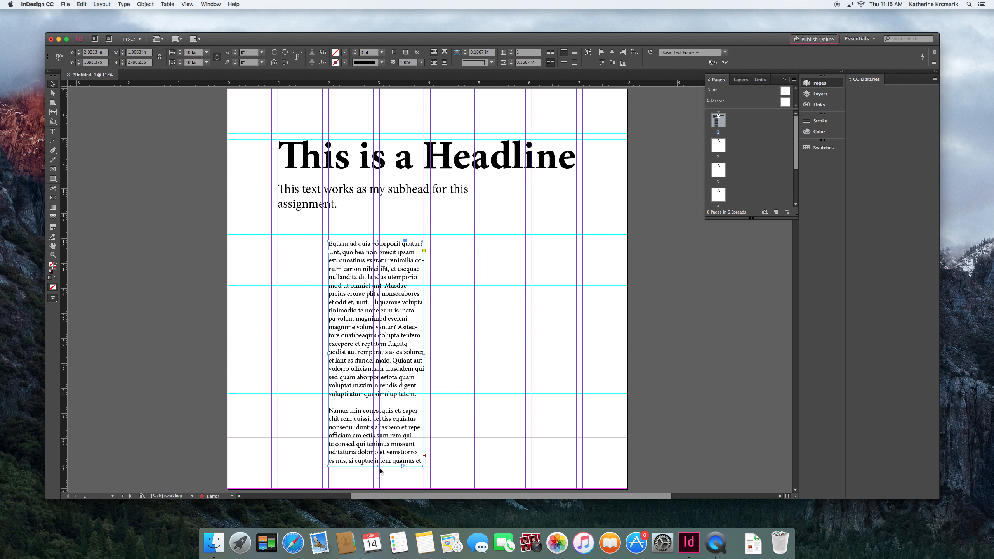
click(424, 457)
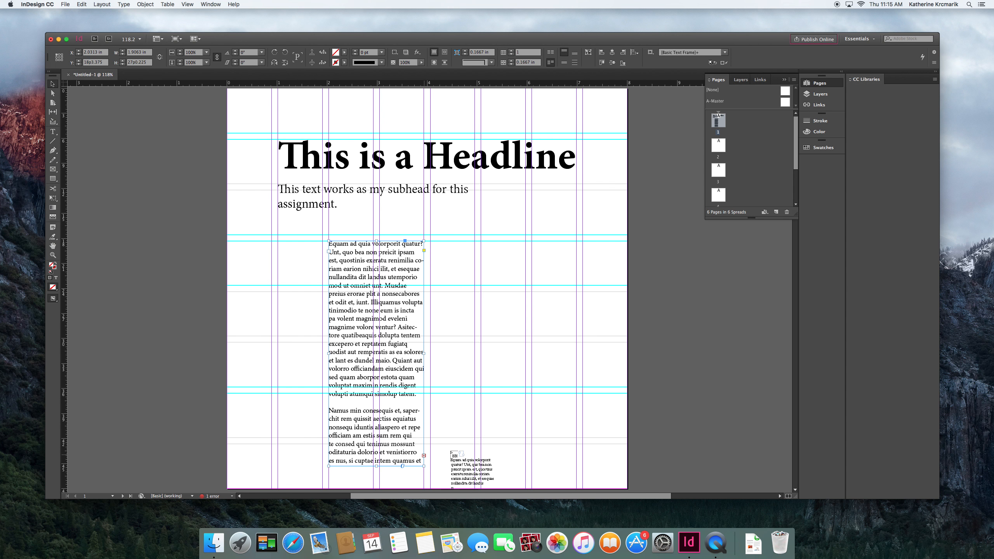
click(433, 243)
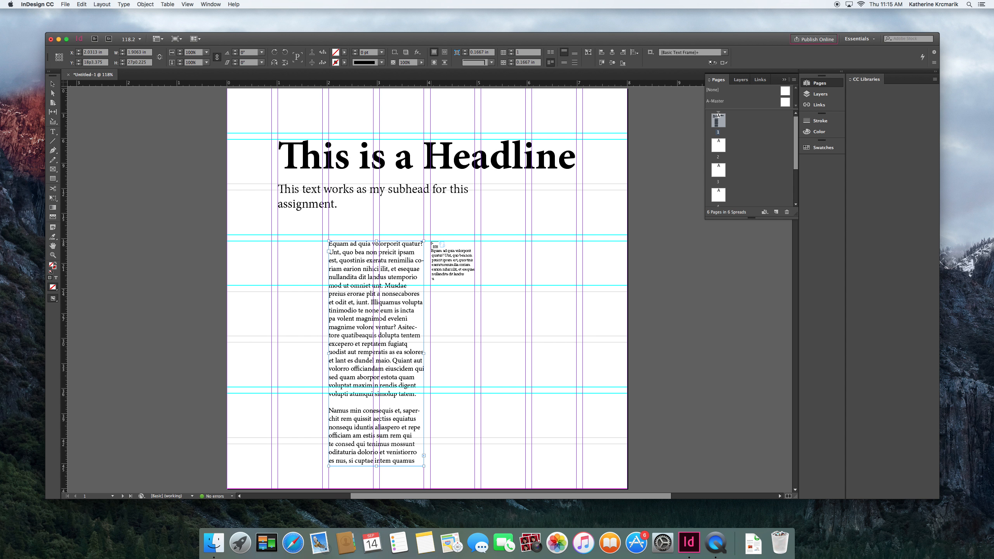
click(430, 241)
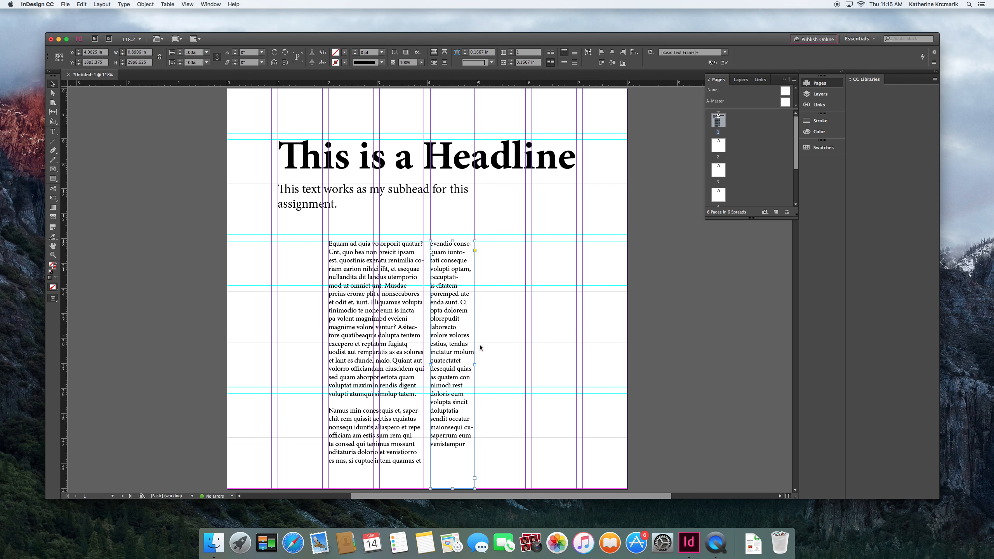
drag(475, 365, 526, 364)
- Shorten both threaded body text frames, the first to about 18p5.6 high and the second to just below its last line
click(407, 423)
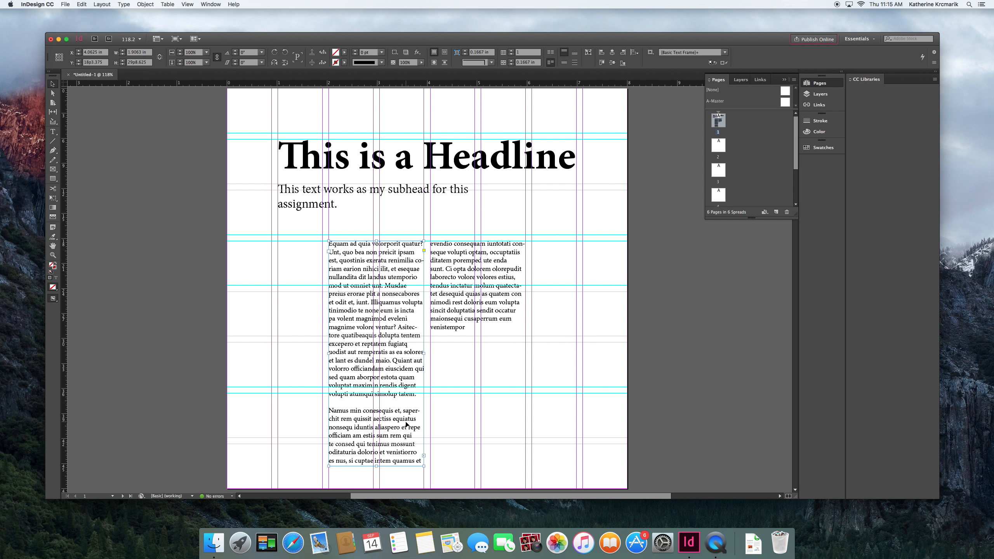
drag(378, 466, 383, 398)
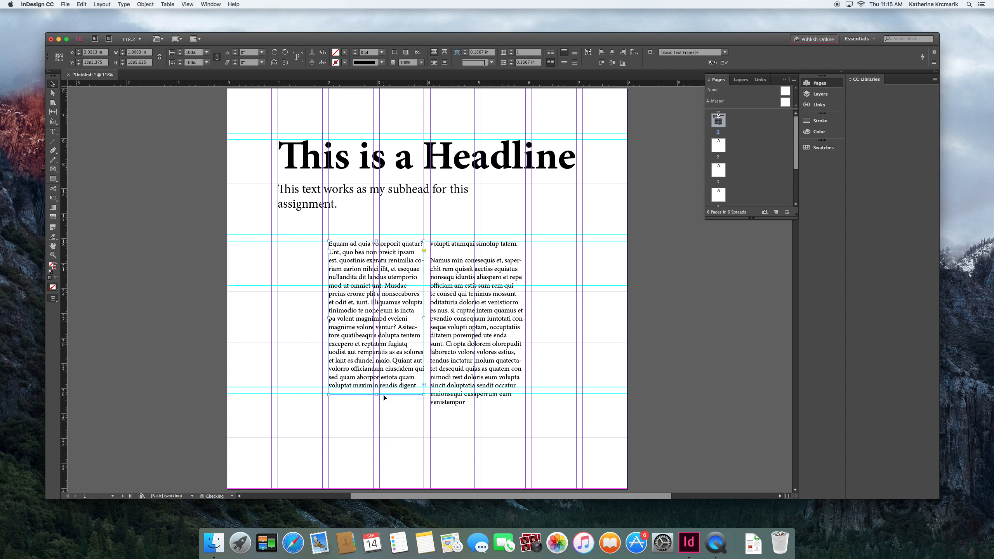
click(465, 393)
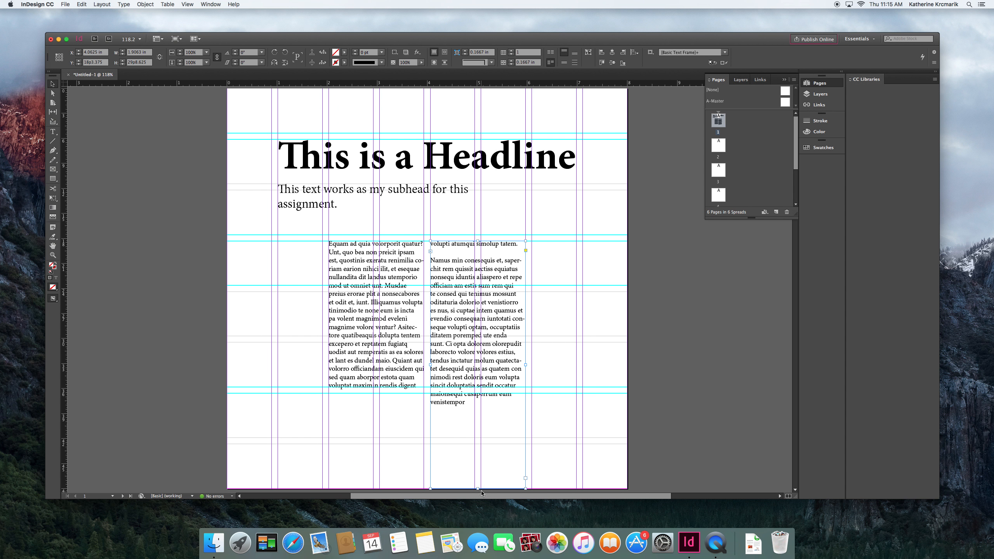
drag(478, 489, 474, 415)
- Narrow the subhead's frame to about 2.92 in and turn off hyphenation for its text
click(467, 193)
drag(476, 199, 424, 198)
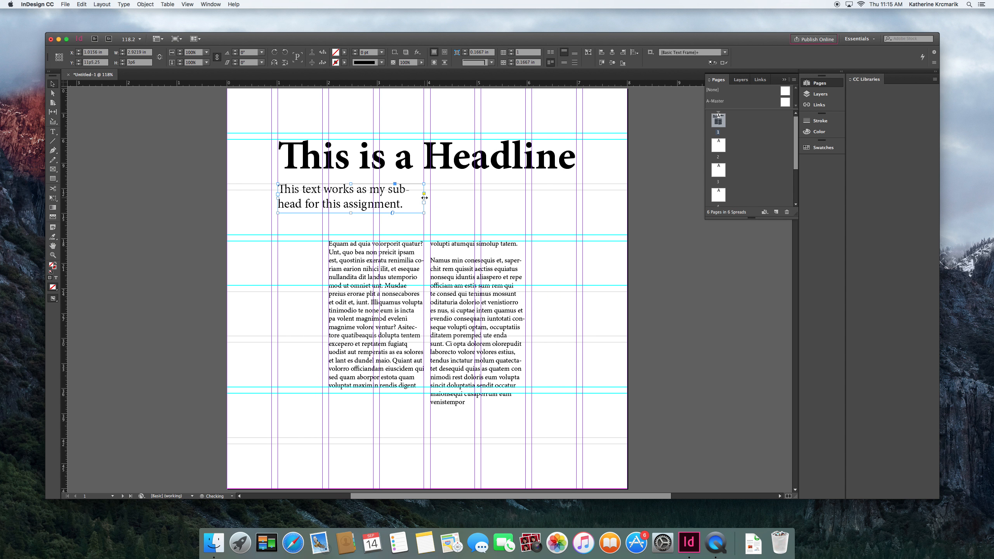
double_click(388, 200)
key(super+a)
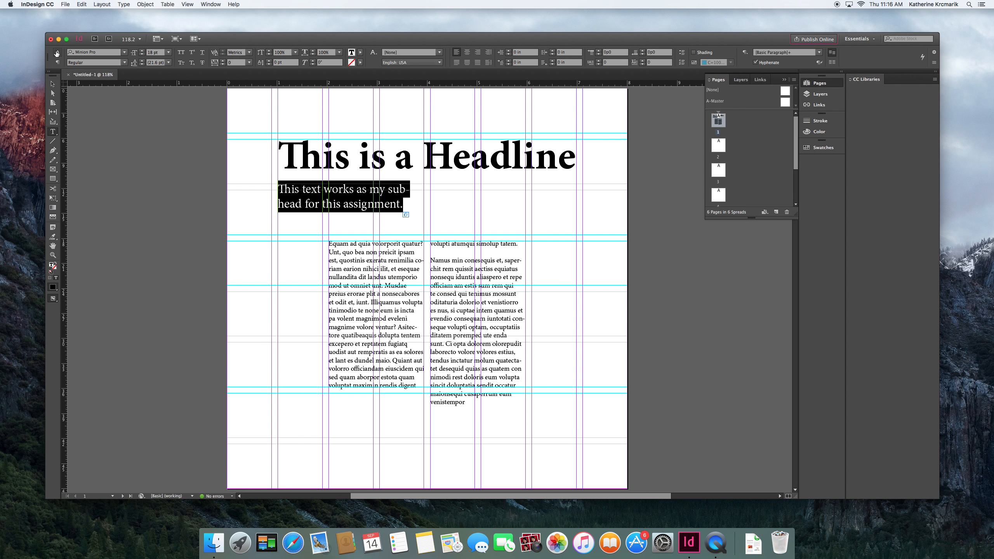
click(58, 63)
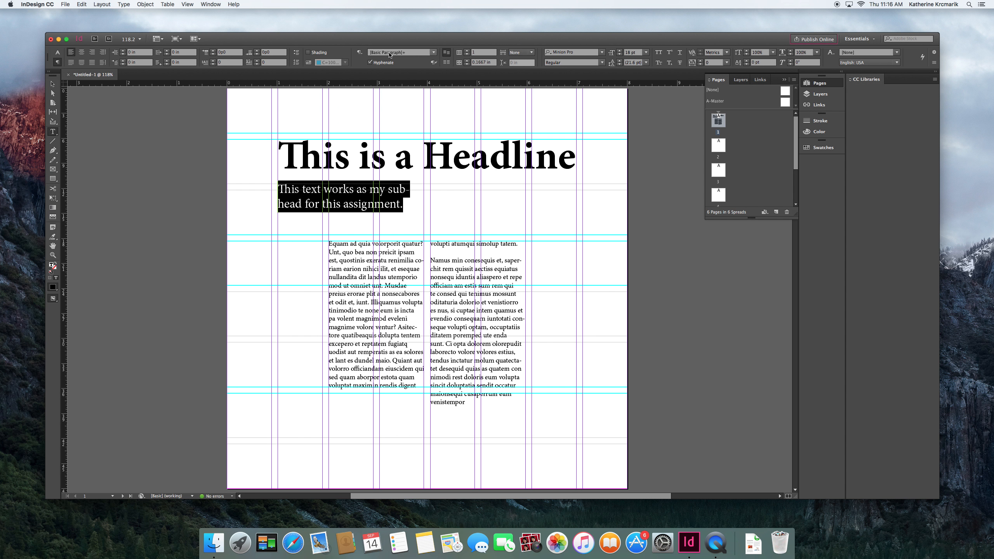
click(369, 63)
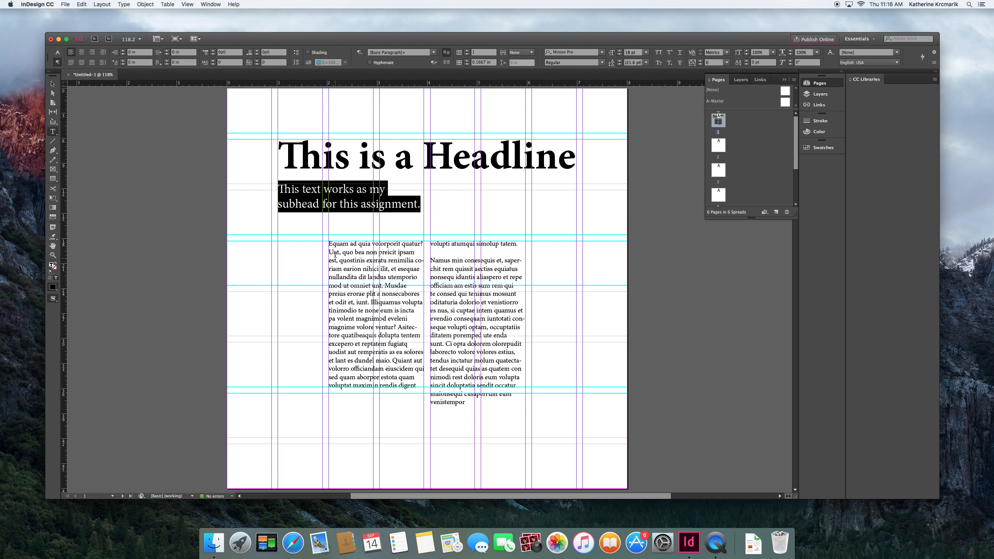
- Select the body text across both threaded frames and turn off hyphenation
drag(330, 244, 491, 407)
scroll(492, 410, down, 4)
scroll(491, 410, left, 4)
click(371, 62)
scroll(423, 122, up, 5)
scroll(423, 122, right, 2)
scroll(424, 122, down, 2)
scroll(425, 122, right, 2)
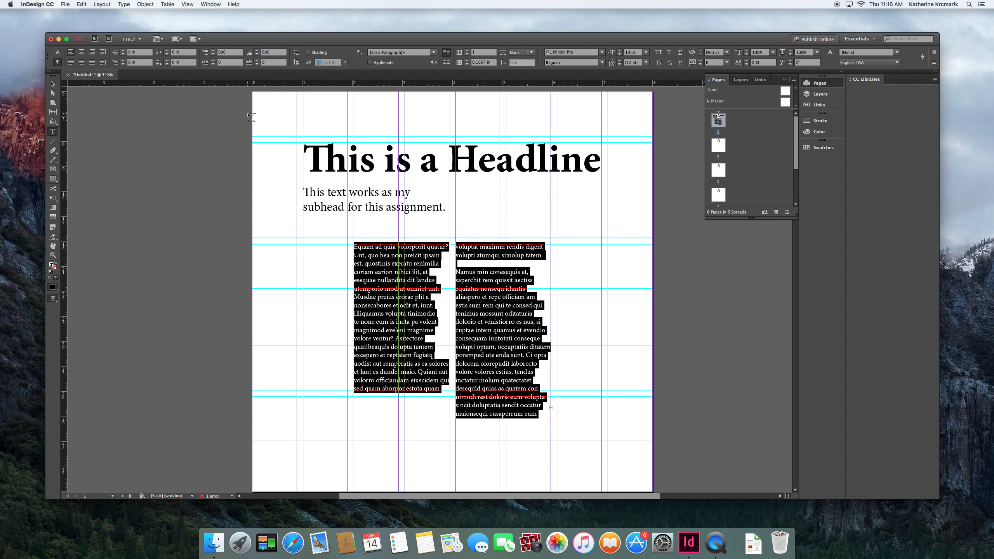
- Move both body text frames one grid column over and up beneath the headline, and lengthen the second frame to about 25p10 high
click(52, 84)
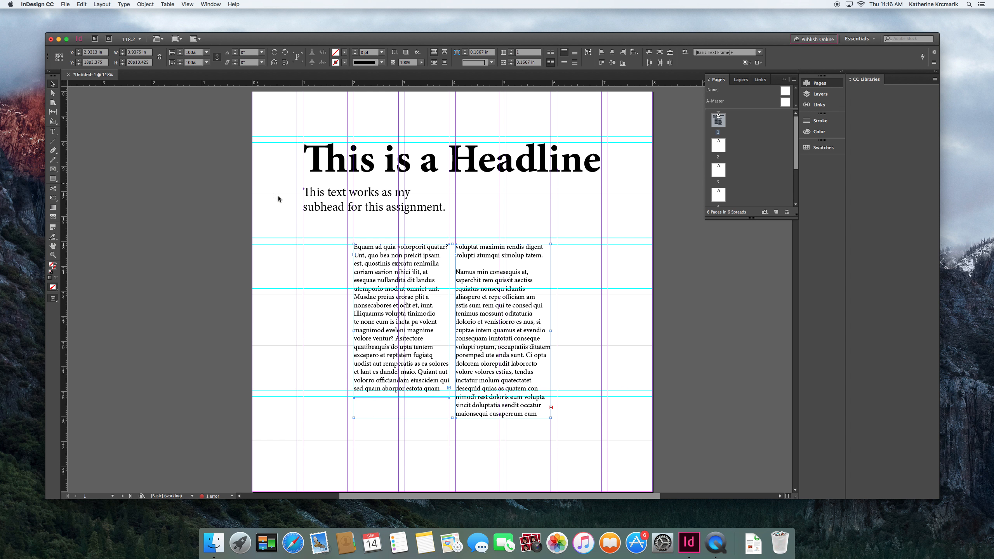
drag(479, 285, 544, 222)
click(590, 273)
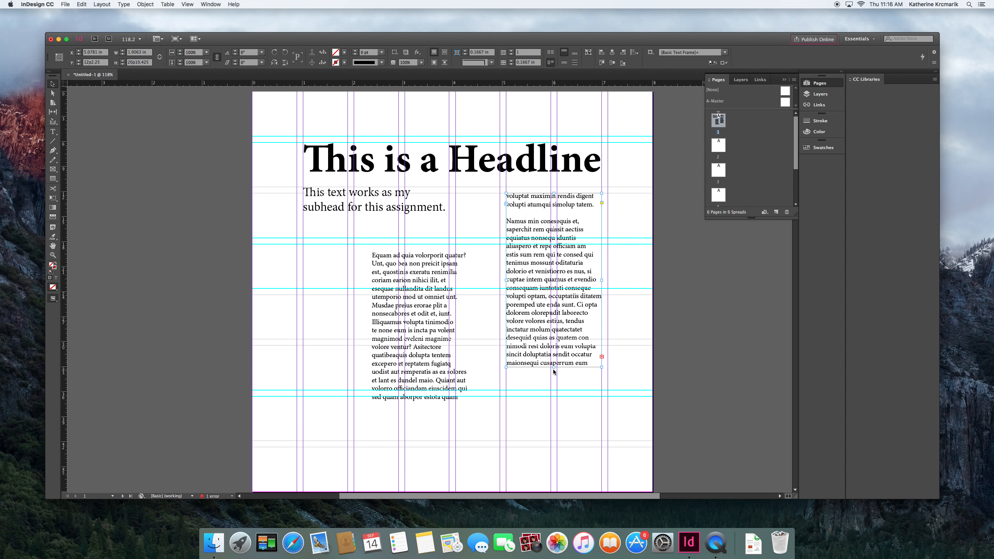
drag(554, 368, 553, 408)
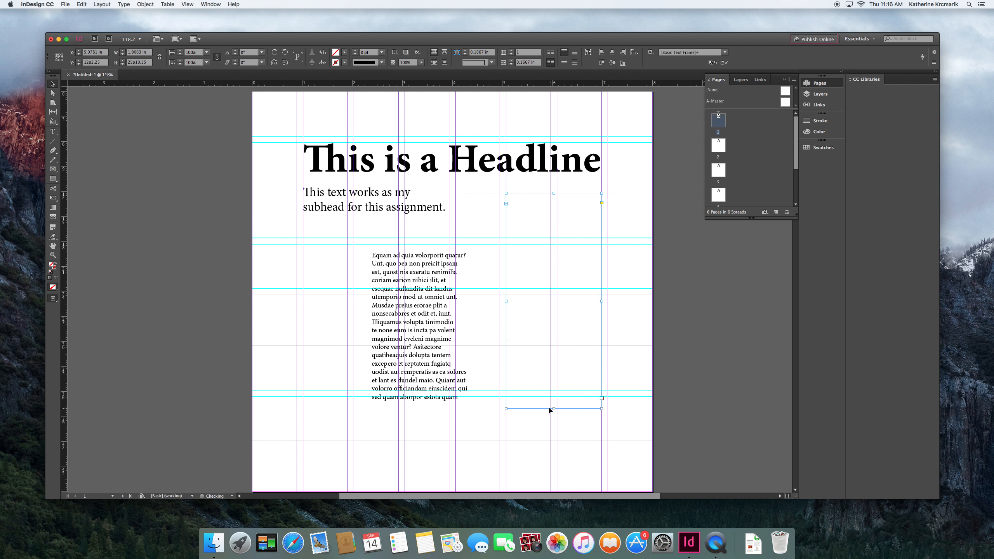
drag(441, 308, 474, 274)
- Widen the subhead's frame to about 3.94 in, and shift the headline and subhead slightly down the page
click(378, 204)
drag(449, 201, 500, 201)
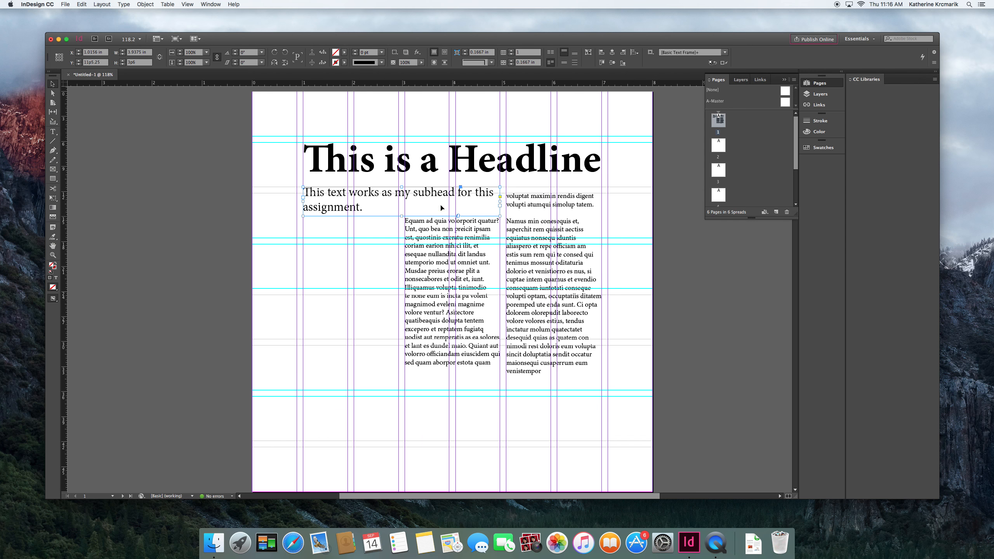
click(491, 146)
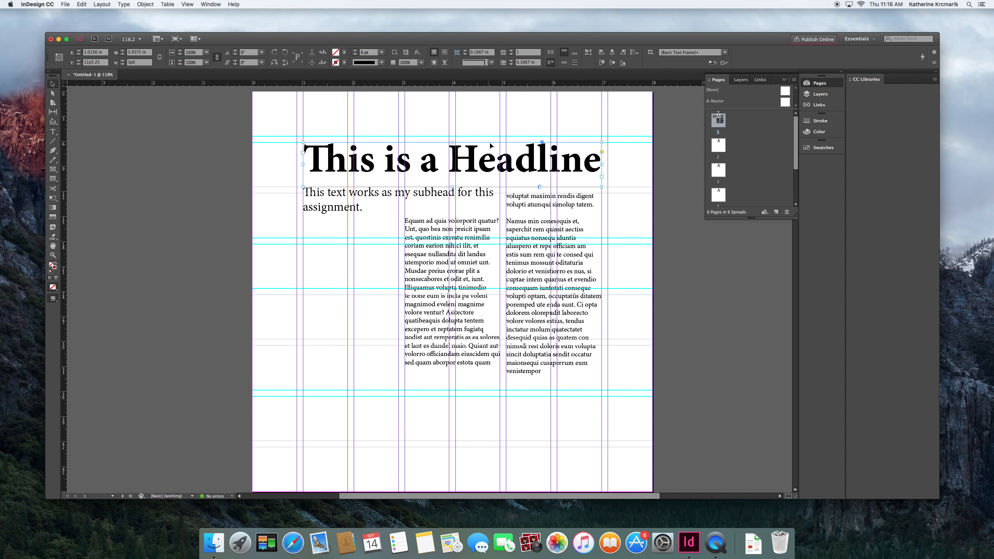
drag(452, 143, 452, 156)
drag(353, 211, 349, 217)
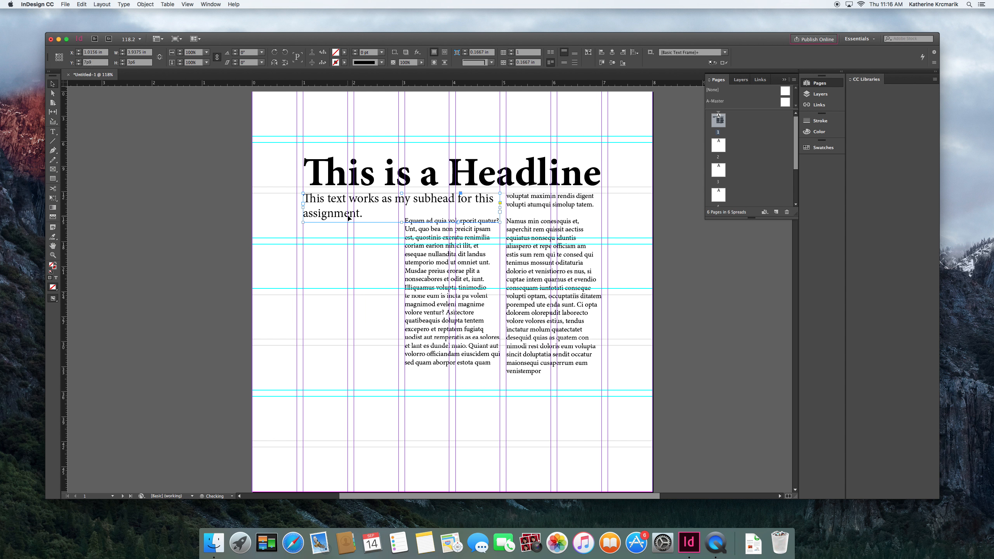
- Nudge the first body text frame down to a Y position of about 15p11.7, just below the subhead
click(442, 257)
key(Down)
key(Down)
key(Down)
key(Down)
key(Down)
key(Down)
key(Down)
key(Down)
key(Down)
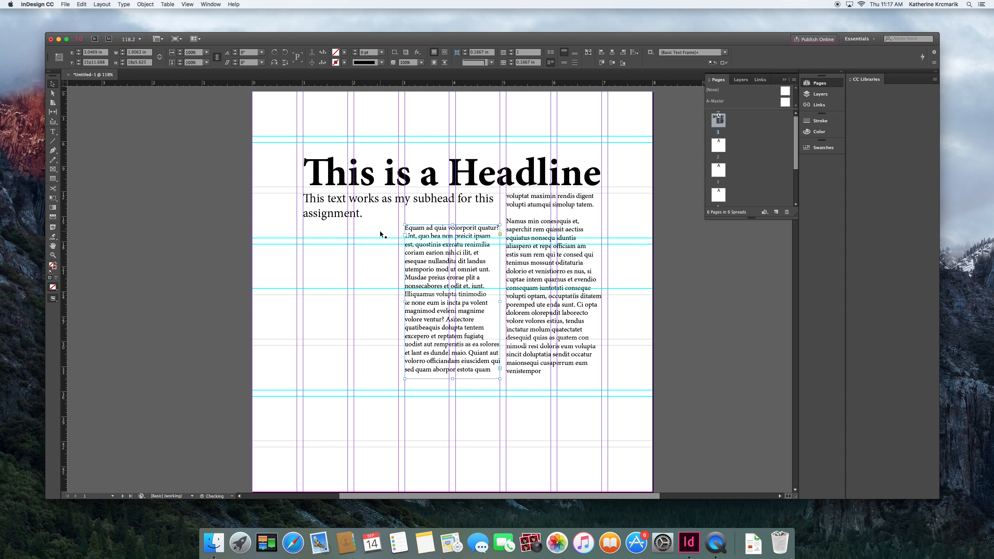
- Set the whole subhead in the Italic style of Minion Pro and deselect it
double_click(372, 214)
key(super+a)
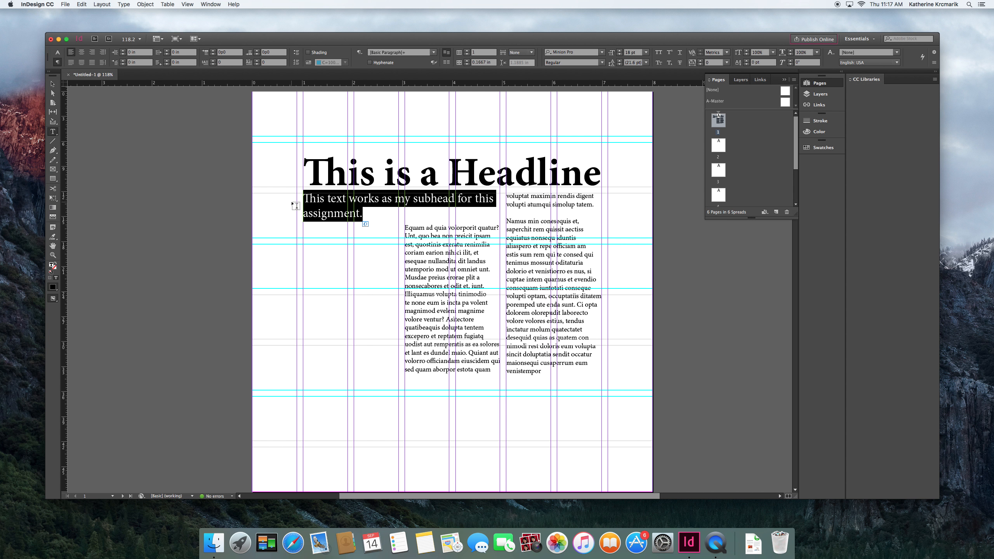
click(57, 52)
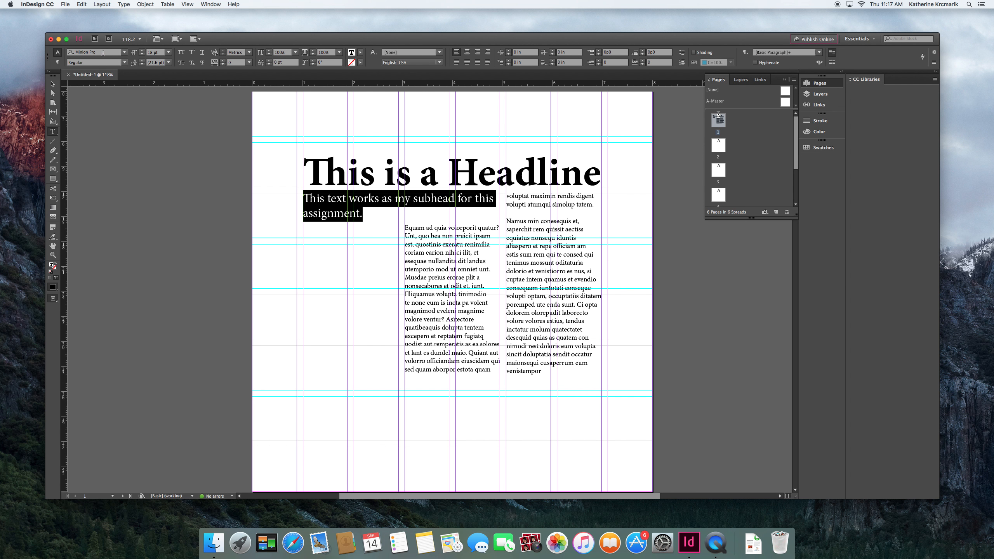
click(125, 62)
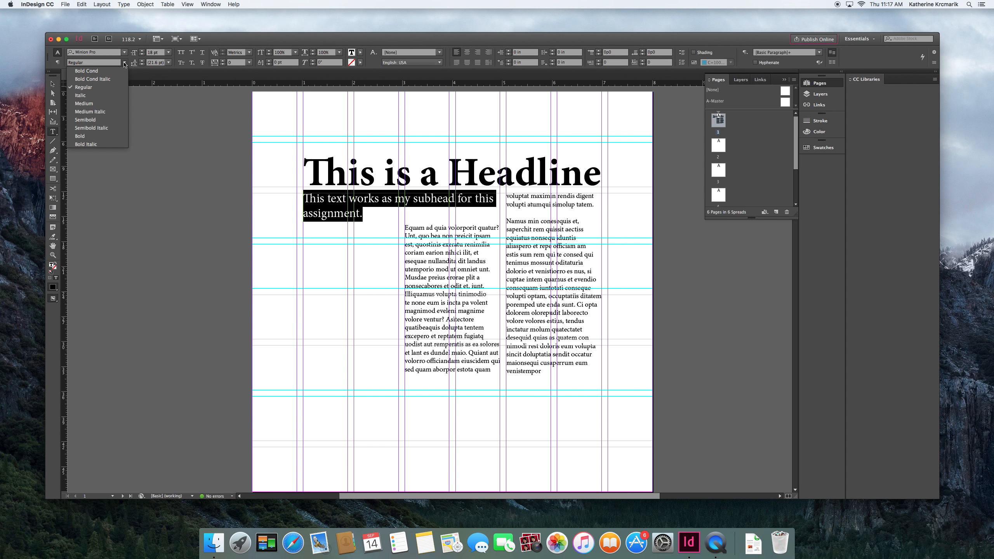
click(83, 95)
click(361, 208)
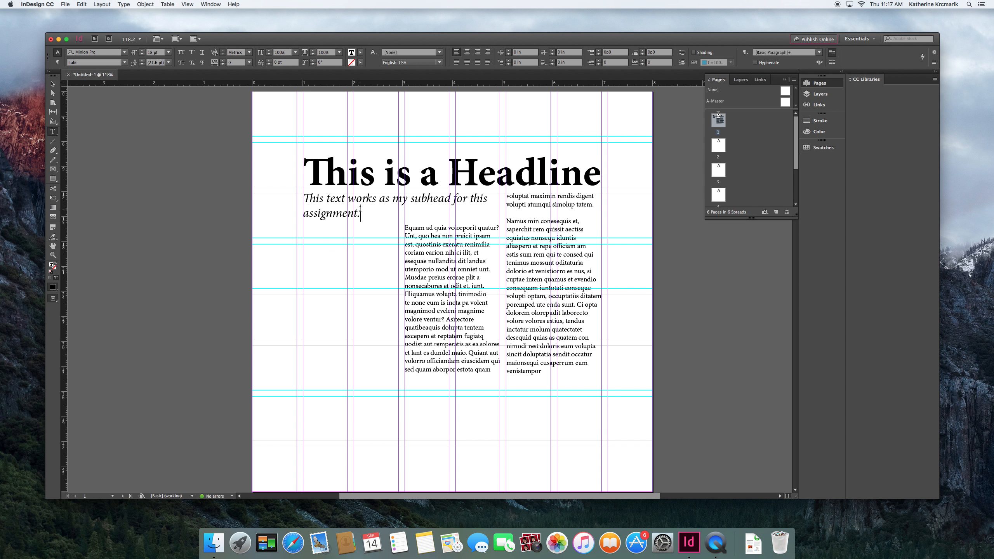
click(52, 84)
click(226, 170)
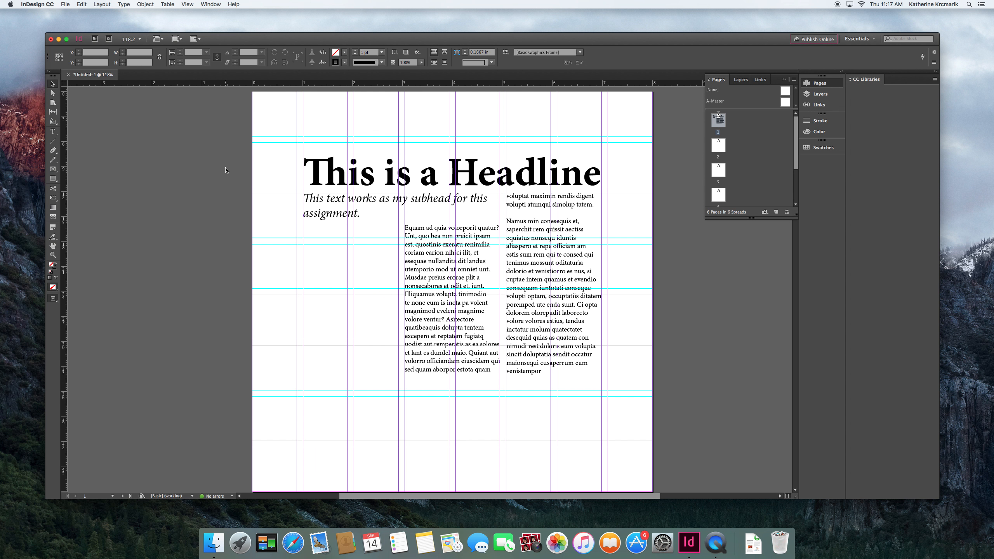
- Draw a rectangle about 1.91 in wide and 17p7.5 high below the subhead, beside the first body text column
click(52, 179)
mouse_move(303, 225)
mouse_down()
mouse_move(315, 283)
mouse_move(365, 363)
mouse_move(398, 373)
mouse_up()
scroll(371, 327, down, 5)
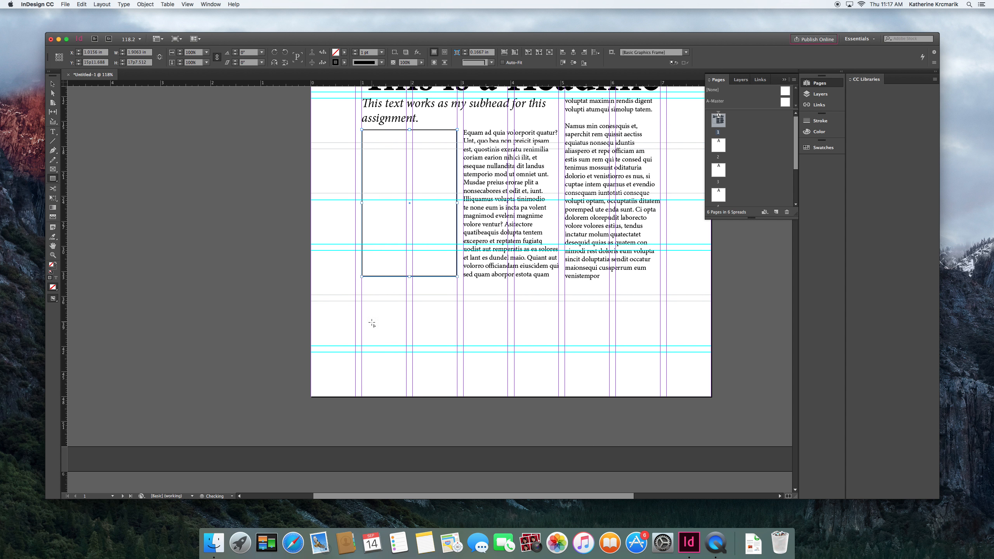
- Fill the rectangle with a 30% tint of Black, remove its stroke, and deselect it
scroll(322, 284, up, 4)
scroll(321, 288, up, 2)
scroll(321, 288, right, 1)
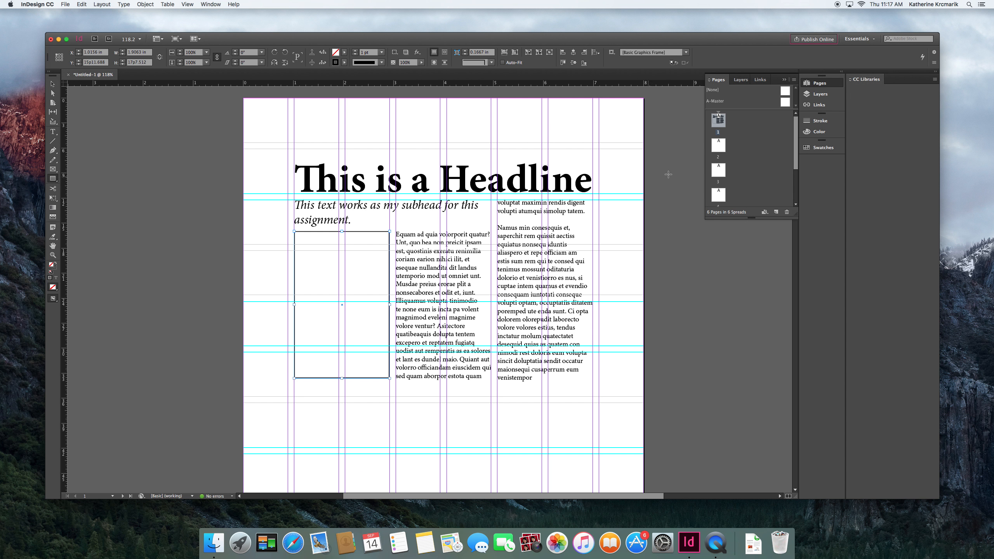
click(819, 132)
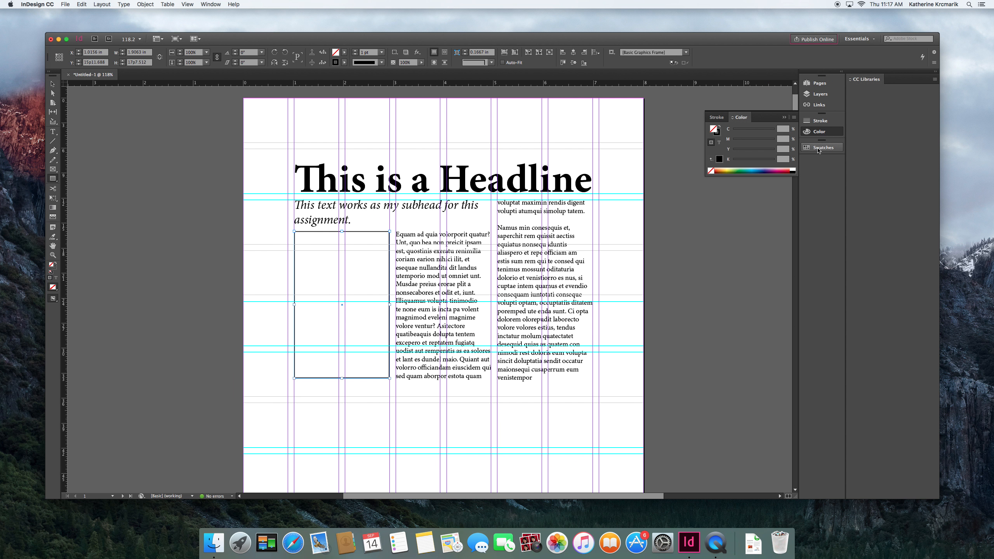
click(719, 127)
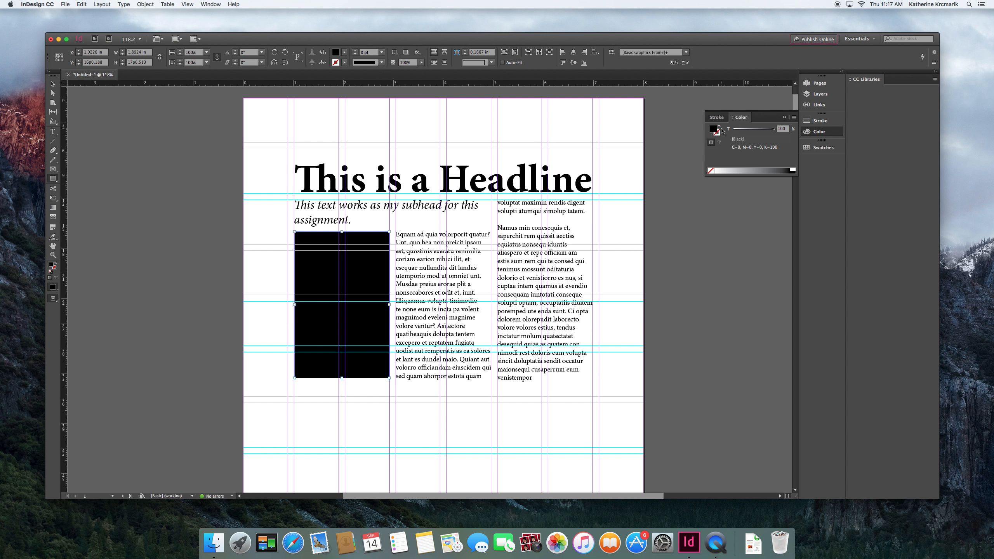
drag(775, 132, 759, 132)
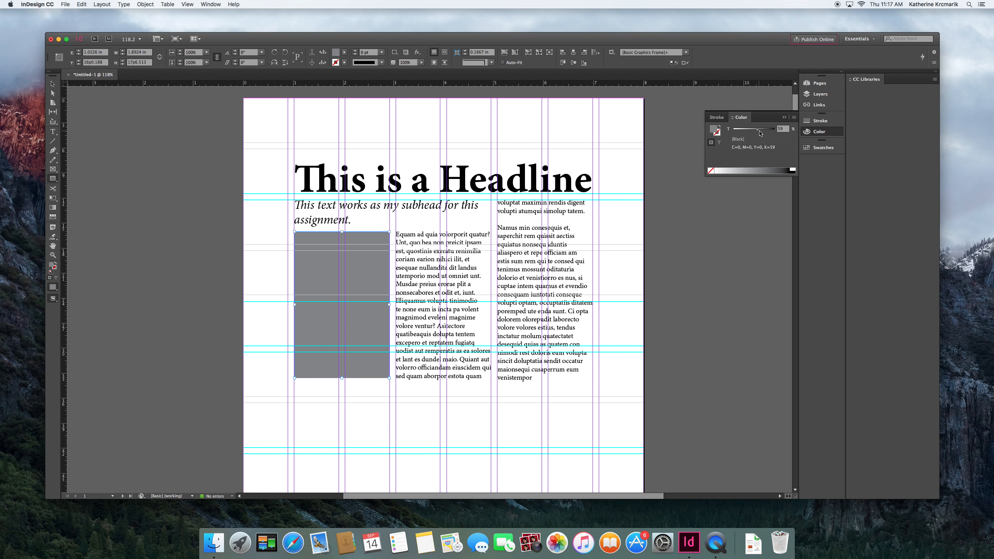
click(777, 130)
text(30)
key(Return)
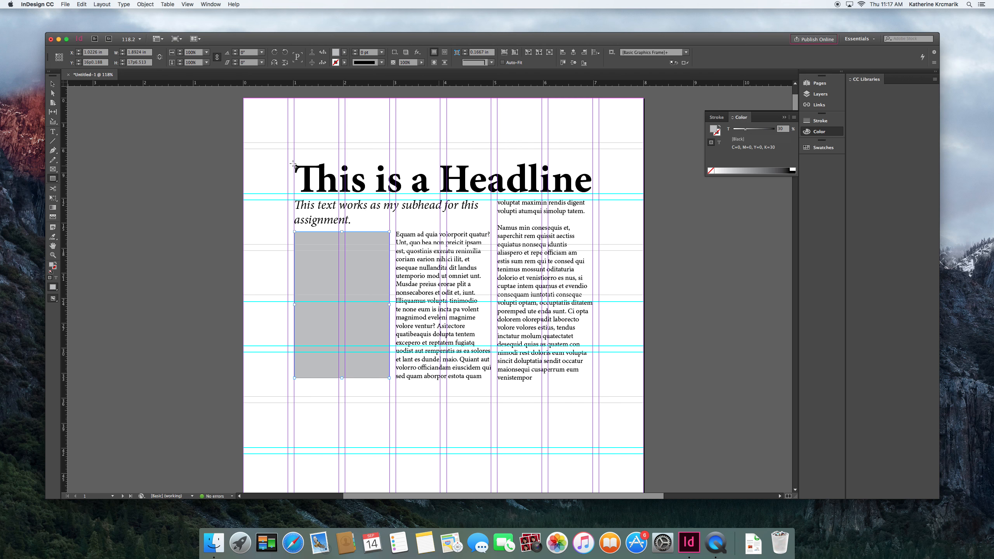
click(52, 83)
click(124, 143)
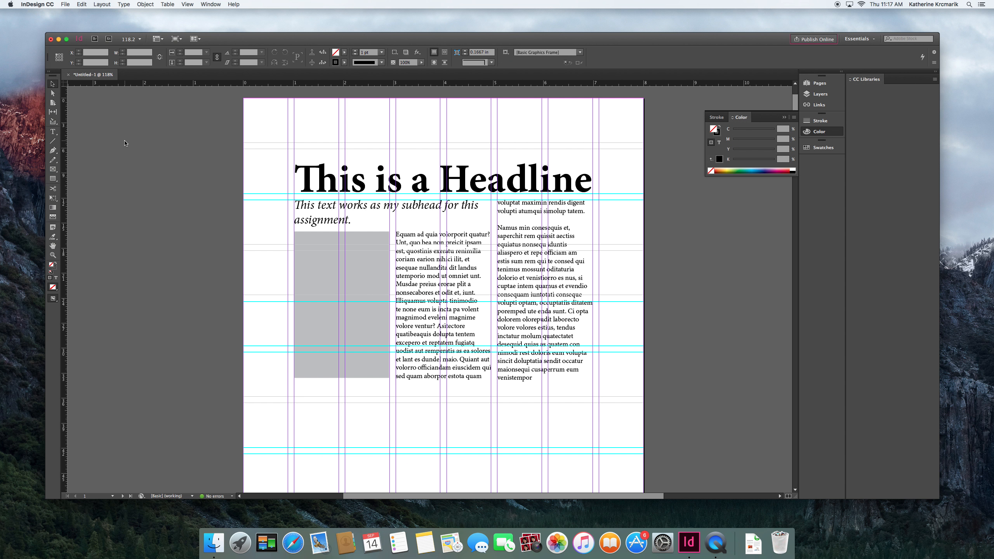
- Preview the page 1 layout without guides and view it at 100% zoom
key(w)
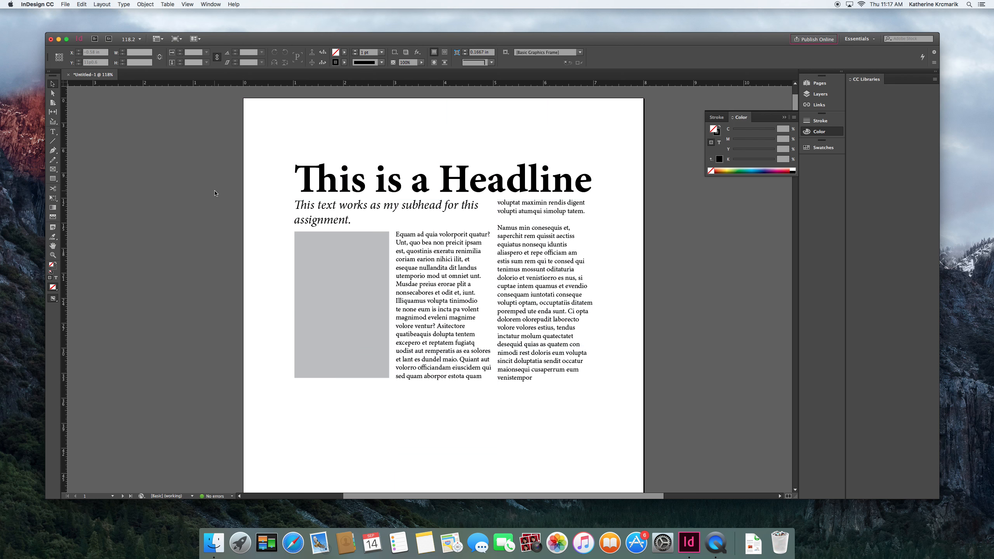
scroll(319, 189, down, 2)
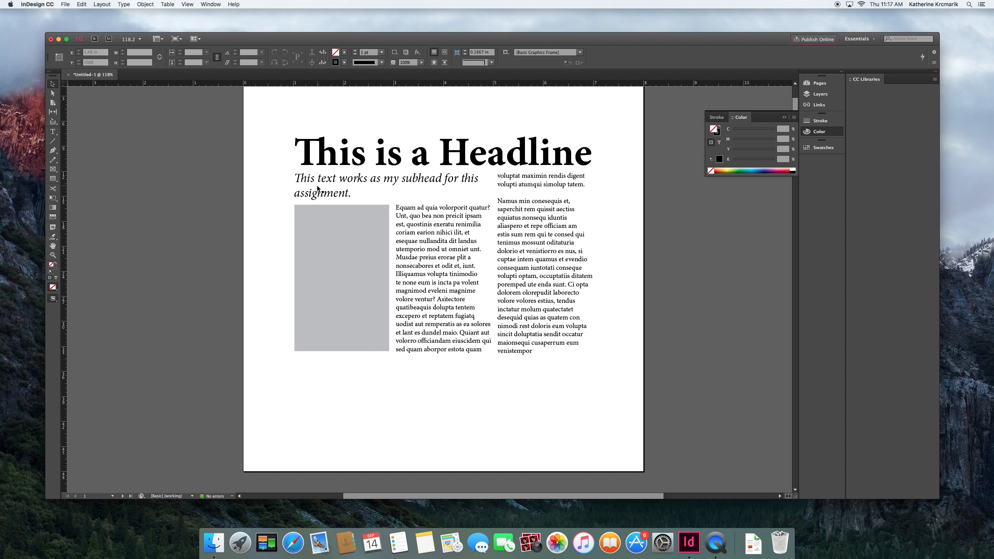
scroll(317, 189, up, 2)
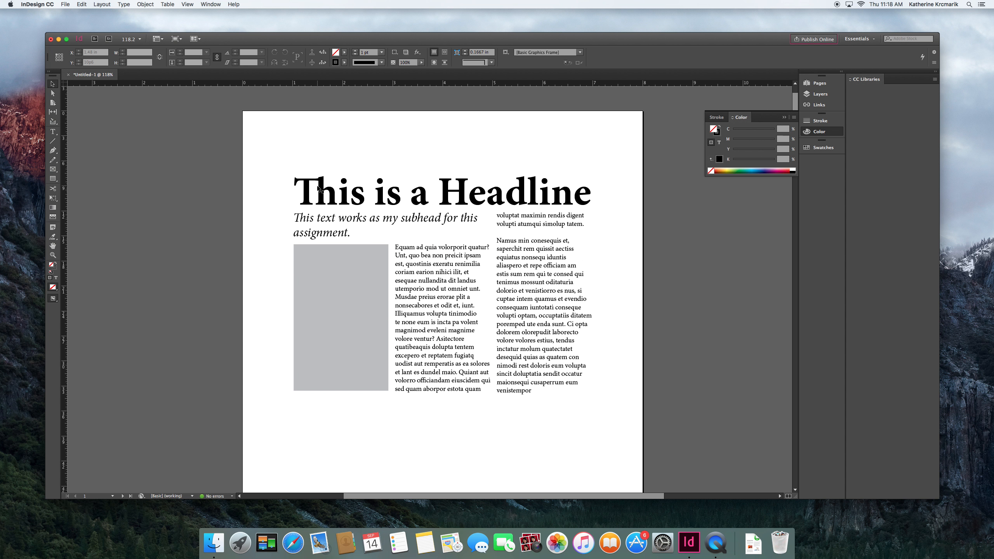
scroll(319, 189, down, 1)
key(super+1)
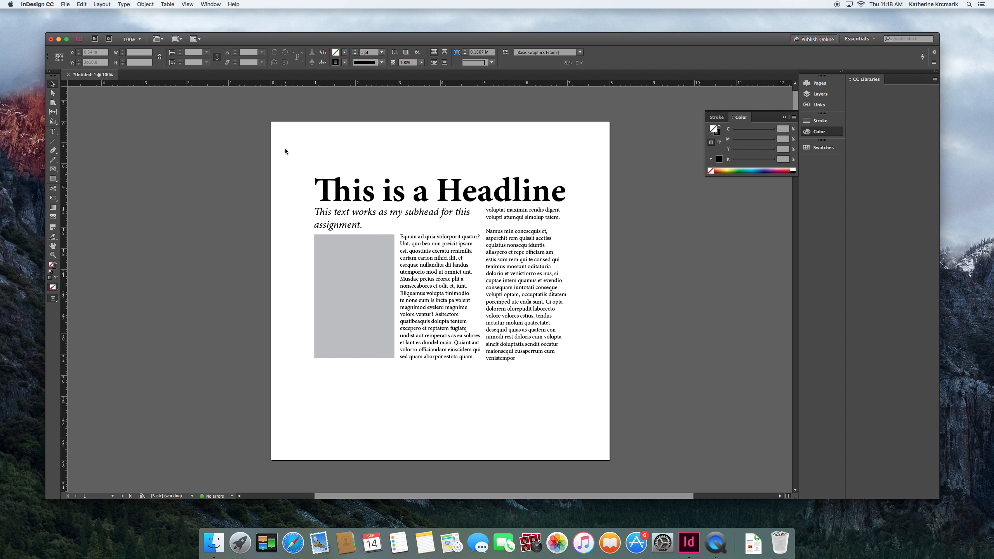
- Copy all the layout objects on page 1 and paste them onto page 2, with the guides shown again
drag(286, 149, 604, 400)
scroll(598, 380, down, 2)
scroll(599, 380, left, 2)
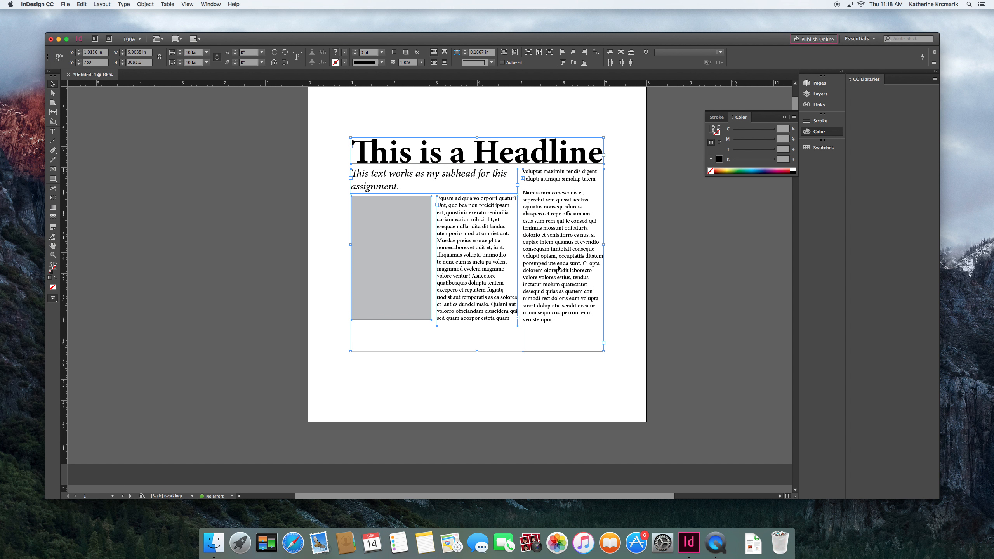
scroll(559, 268, right, 1)
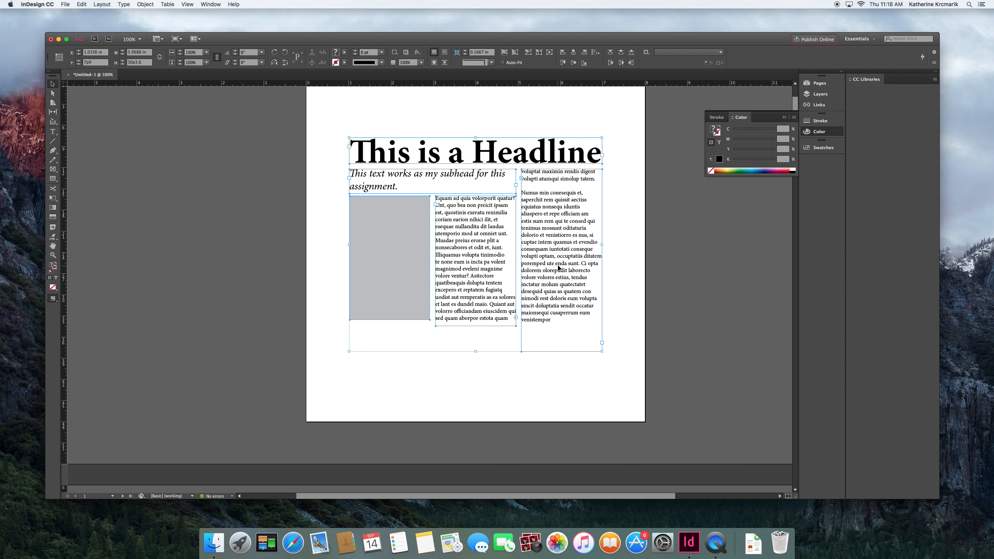
key(w)
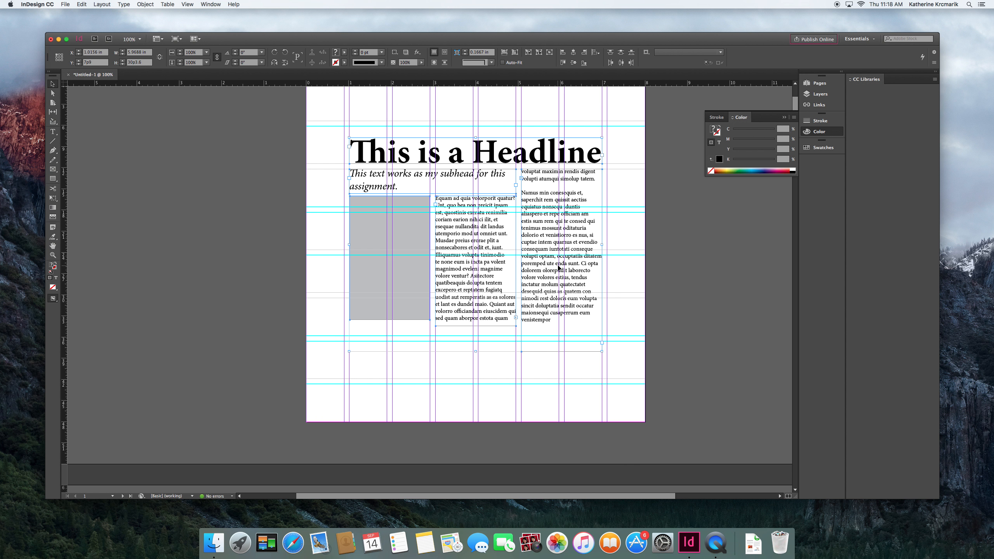
scroll(559, 268, down, 15)
scroll(559, 268, up, 2)
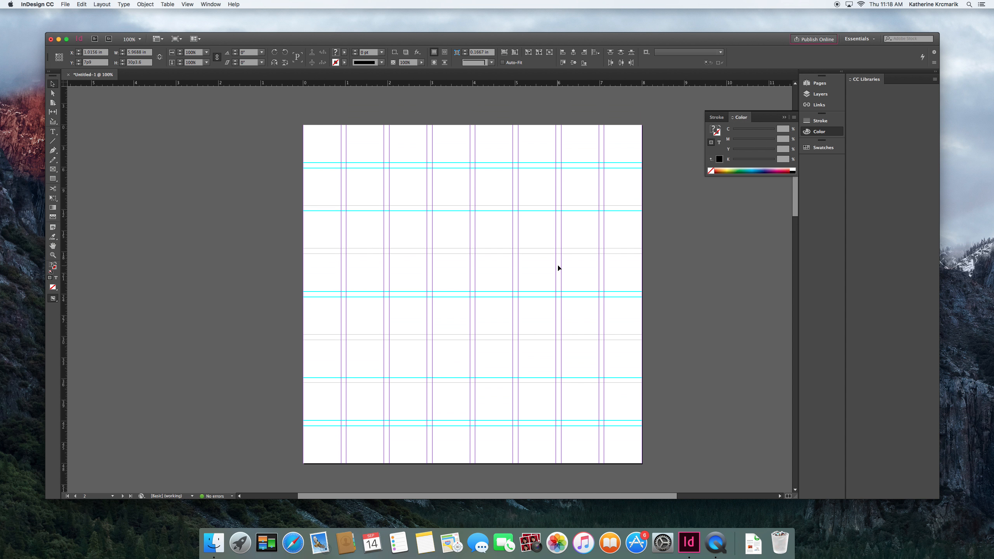
click(459, 232)
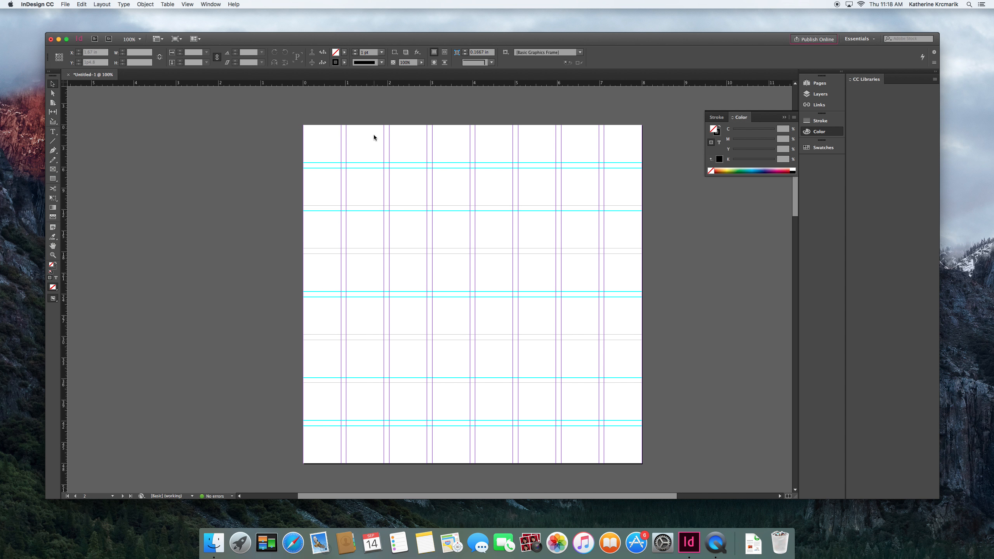
key(super+v)
scroll(373, 135, down, 2)
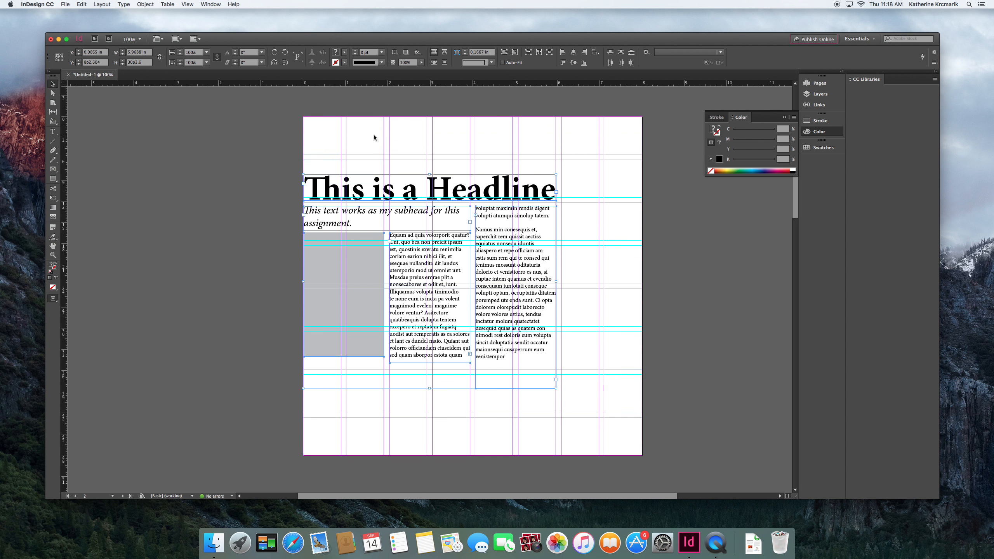
- On page 2, align the headline to X 1.0156 in, and move the subhead and both body text frames out of the way
click(271, 187)
drag(362, 174, 403, 161)
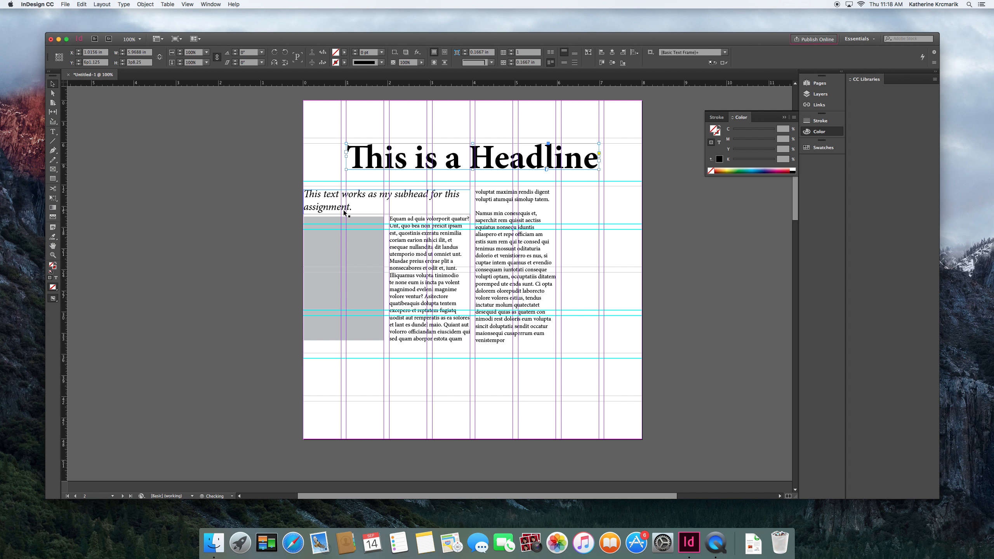
drag(332, 202, 609, 196)
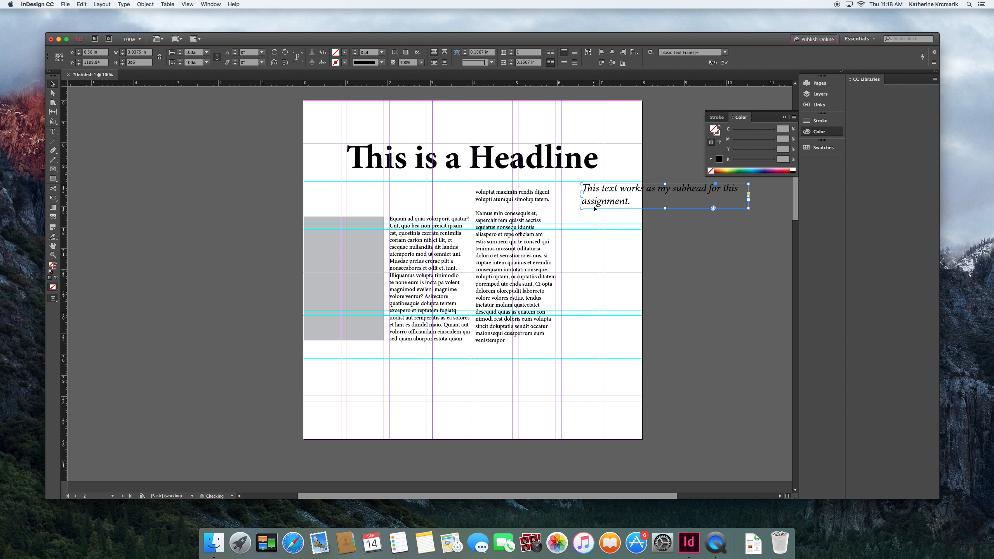
click(431, 242)
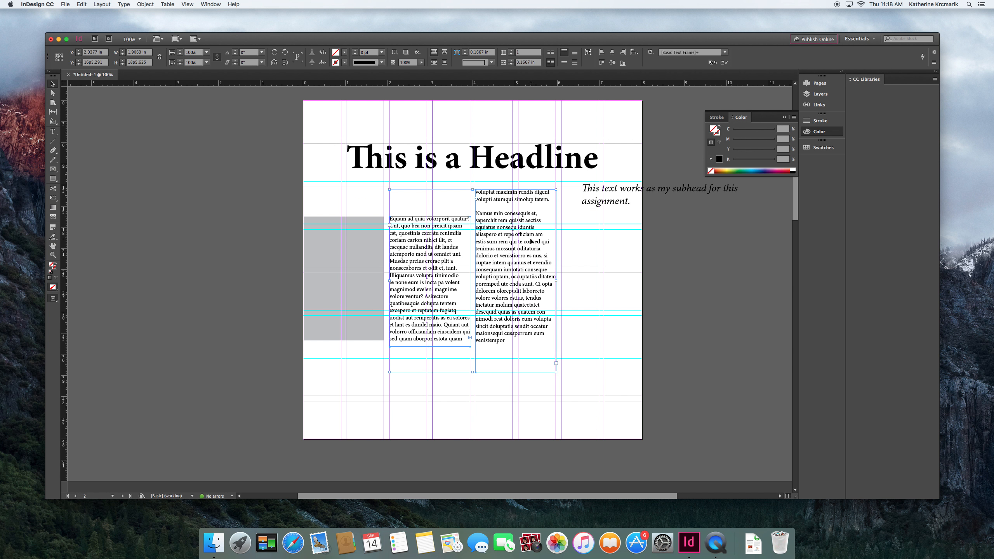
drag(548, 245, 701, 301)
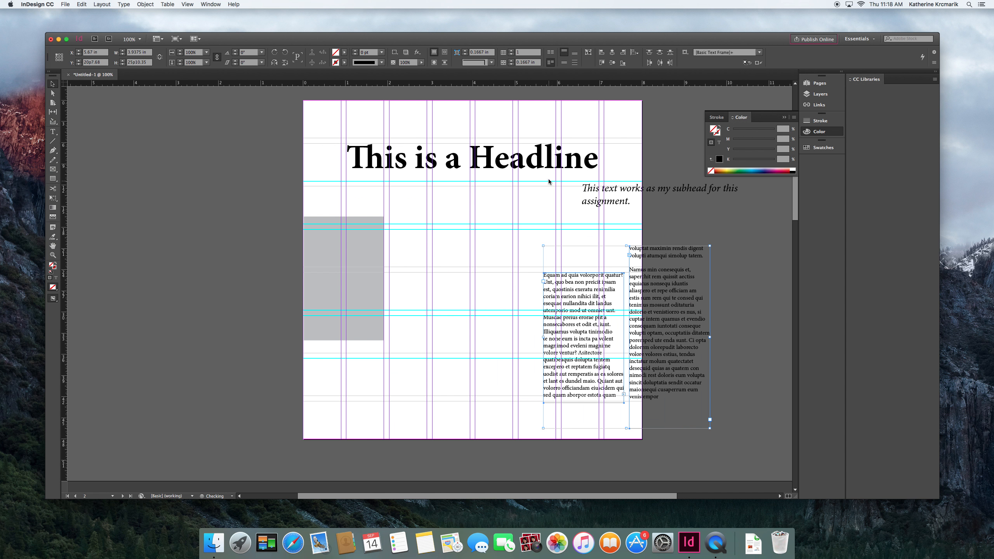
- Resize the headline frame to about 3.94 in wide and 11p5.25 high so the headline wraps onto two lines
click(543, 169)
drag(599, 168, 470, 225)
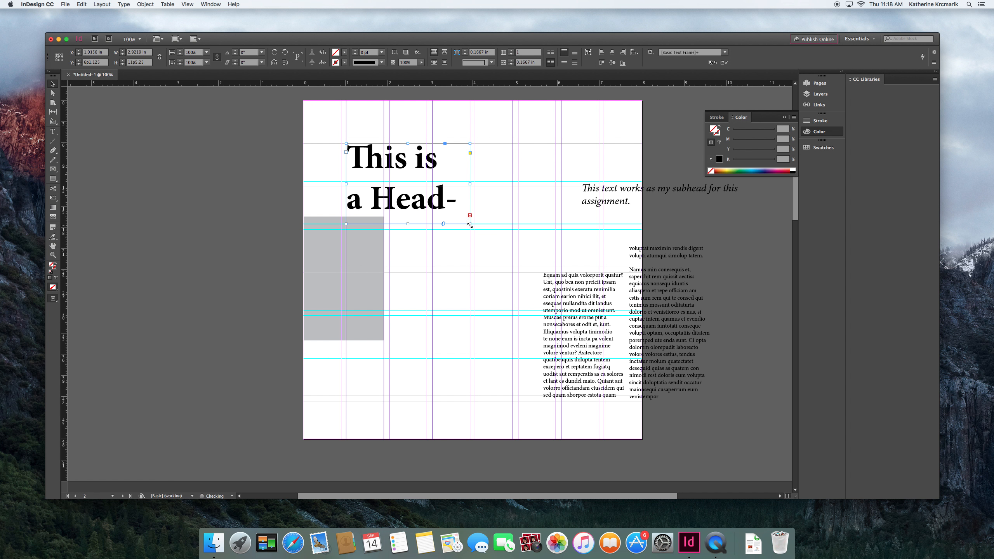
drag(470, 184, 513, 184)
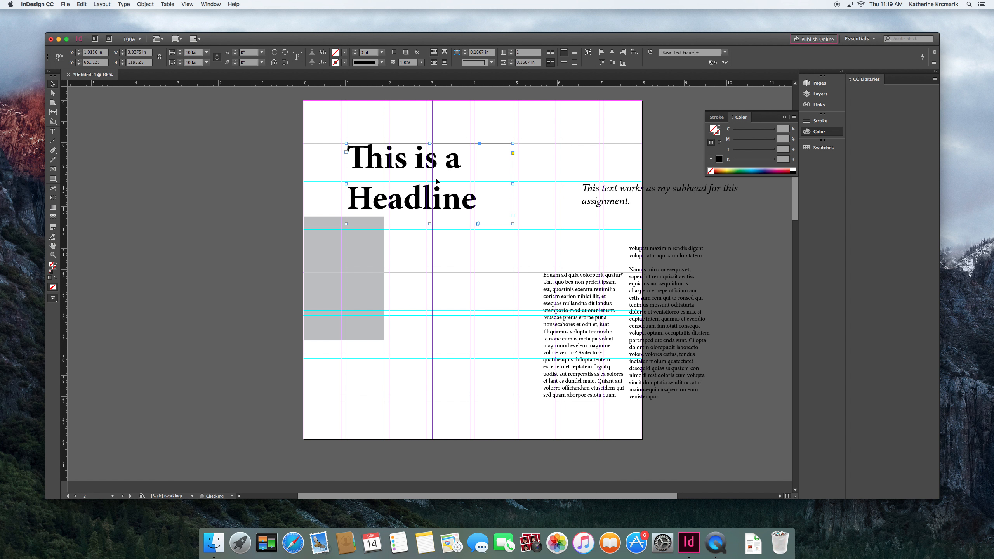
- Set the page 2 headline to 72 pt and lengthen its frame to about 13p2.5 to fit both lines
double_click(361, 163)
drag(348, 162, 485, 204)
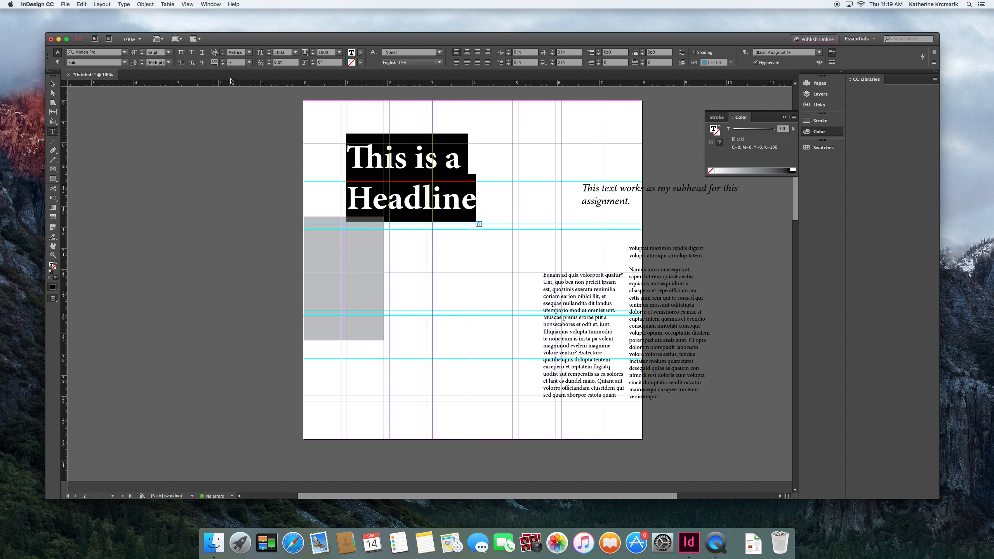
click(169, 52)
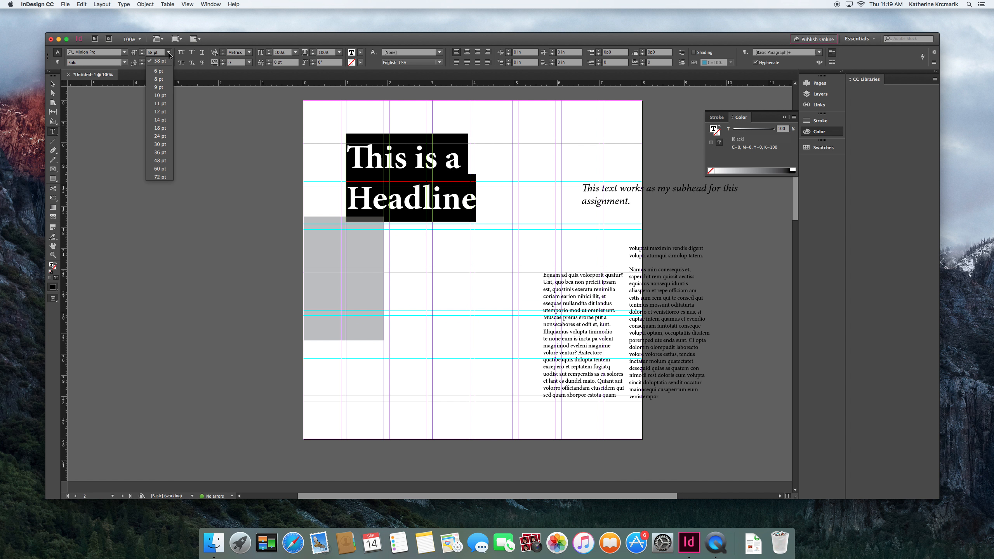
click(160, 177)
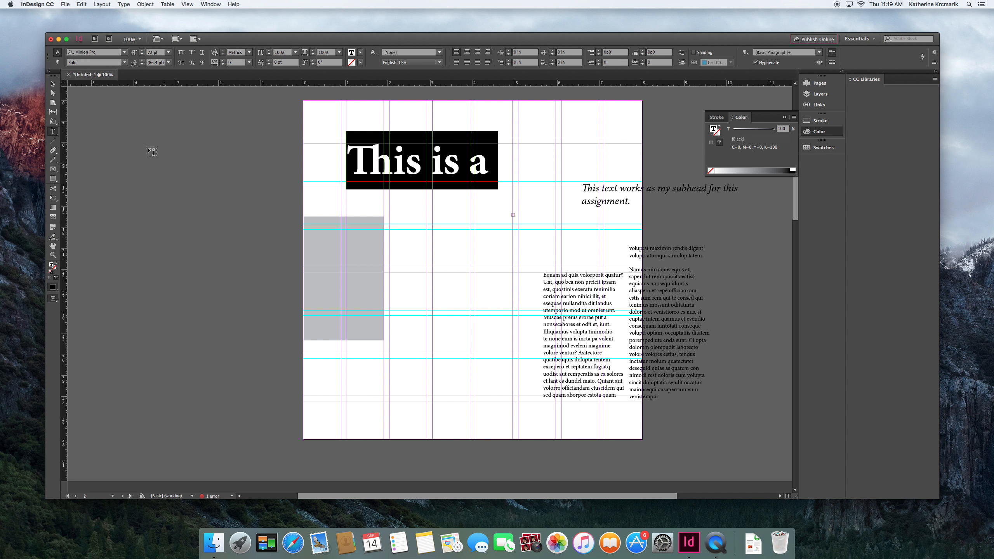
click(53, 84)
mouse_move(431, 225)
mouse_down()
mouse_move(431, 251)
mouse_move(431, 236)
mouse_up()
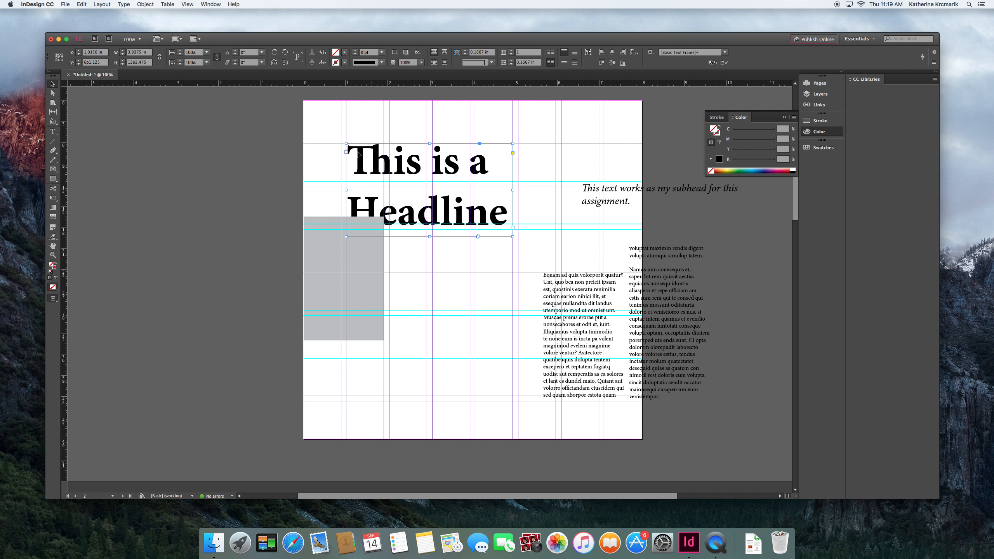
- Tighten the leading between the headline's two lines and shorten its frame to end just below the text
double_click(352, 153)
drag(348, 154, 511, 212)
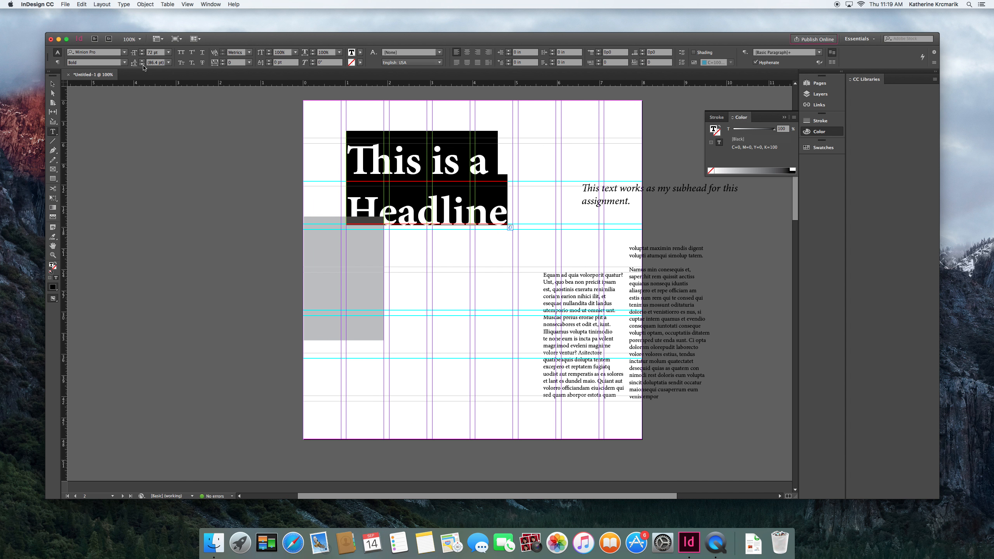
click(143, 65)
click(143, 65)
click(143, 65)
click(143, 65)
click(143, 65)
click(143, 65)
click(143, 65)
click(143, 65)
click(143, 65)
click(143, 65)
click(143, 64)
click(143, 65)
click(143, 65)
click(143, 65)
click(143, 65)
click(143, 65)
click(143, 65)
click(143, 65)
click(143, 65)
click(143, 65)
click(143, 65)
click(53, 84)
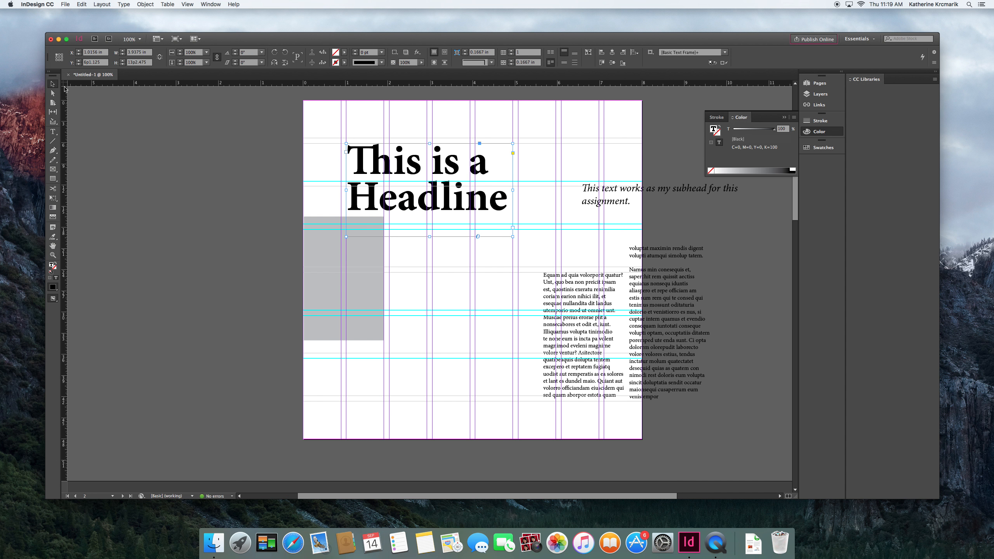
drag(429, 237, 432, 216)
- Move the gray rectangle mostly off page 2, and place the subhead directly under the headline at X 1.0156 in
drag(317, 226, 244, 289)
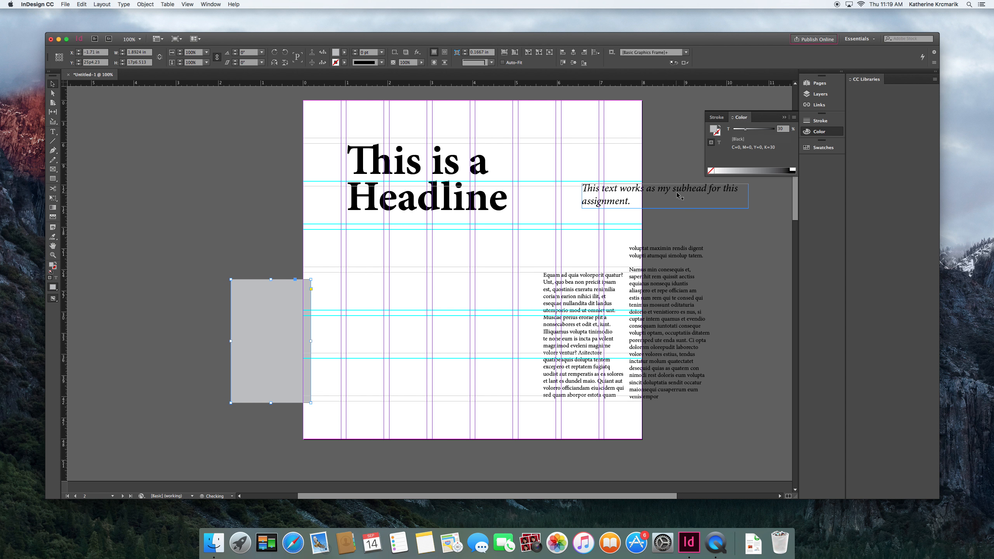
drag(665, 198, 441, 230)
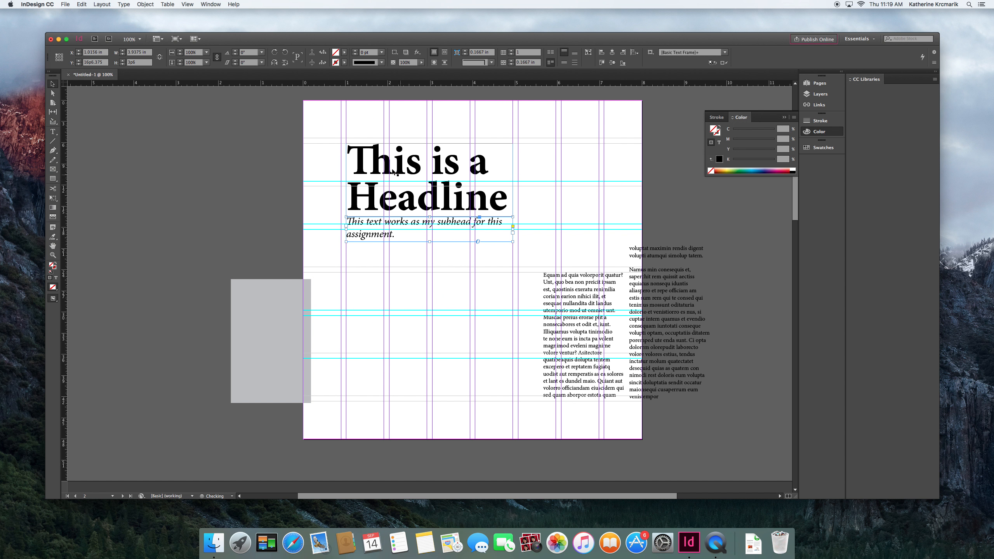
scroll(408, 206, left, 1)
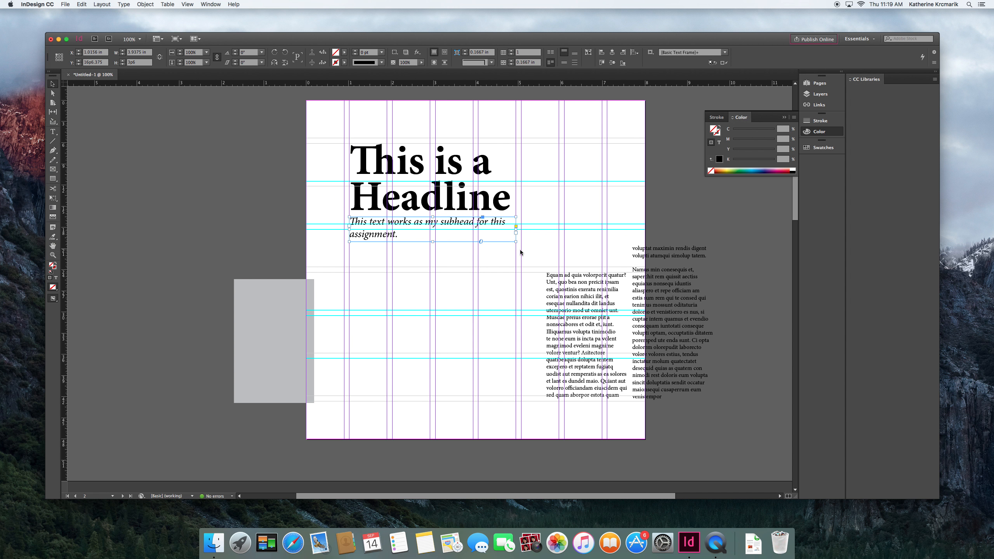
- Place the body frames side by side below the subhead at X 1.0156 and 3.0469 in, and lengthen the first to about 20p10.3
click(539, 287)
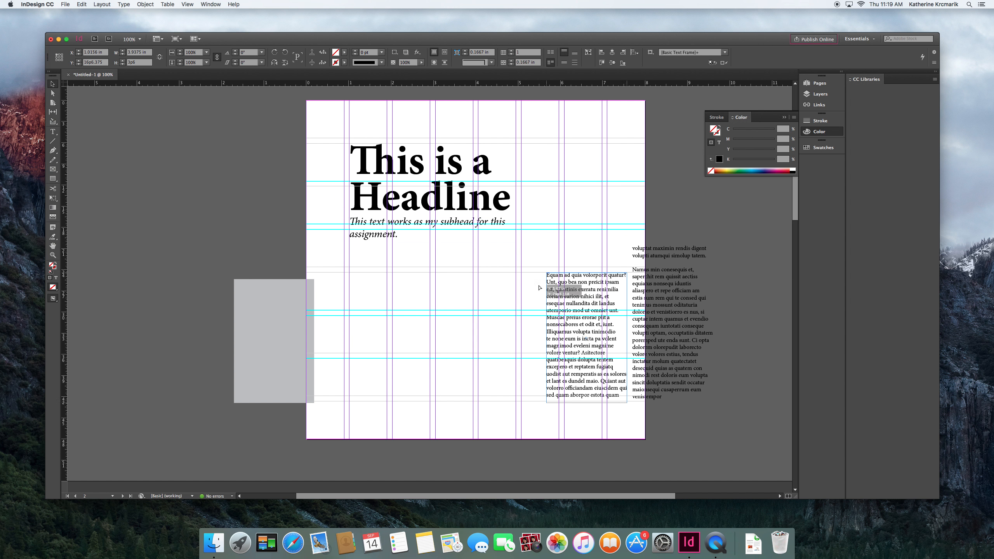
drag(539, 288, 389, 263)
drag(683, 307, 487, 307)
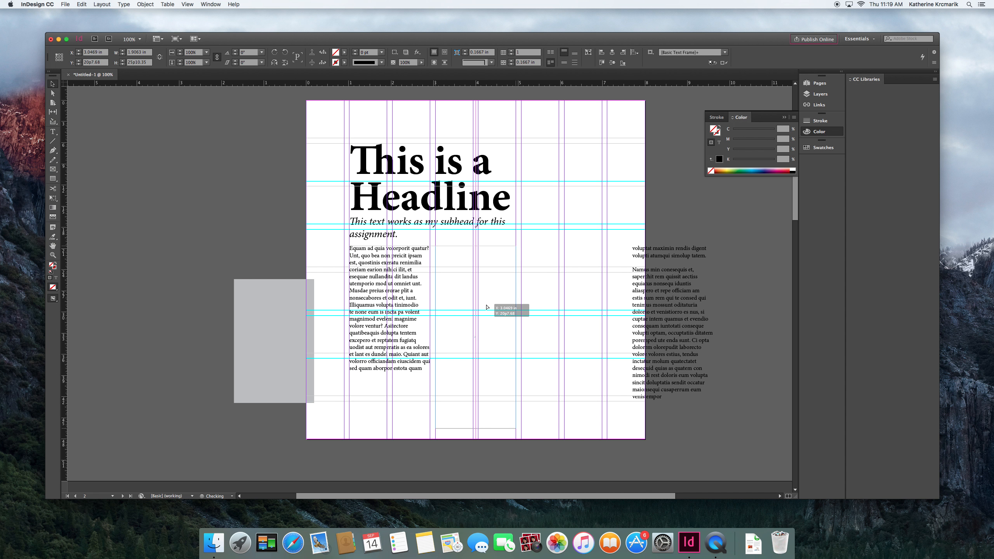
drag(487, 308, 487, 307)
click(402, 375)
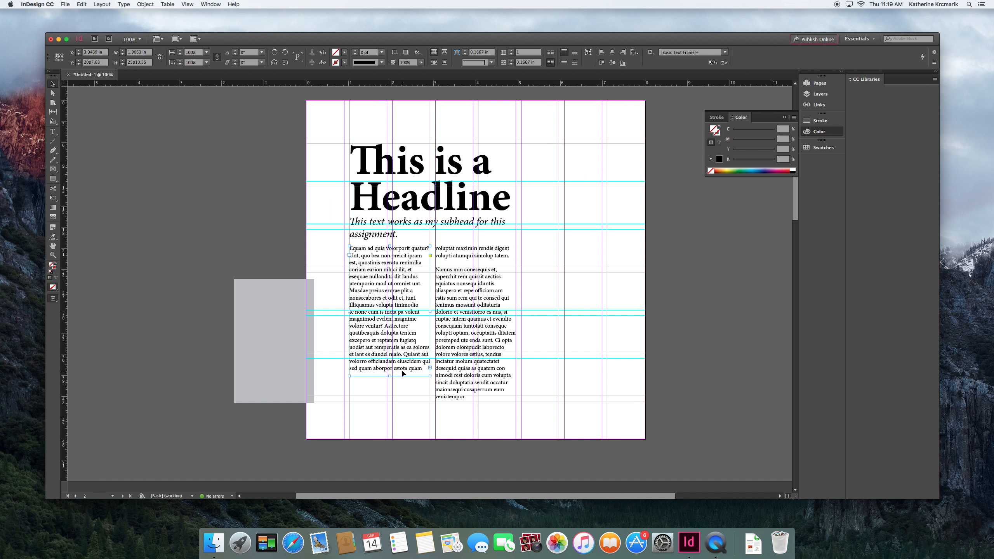
drag(391, 379, 388, 394)
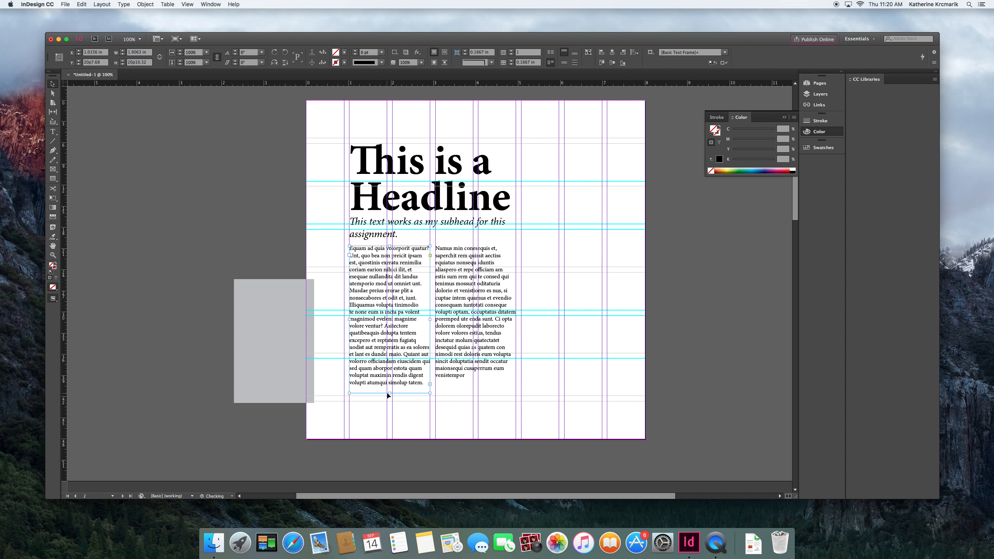
- Shorten page 2's second body frame to end level with the first, and move the gray rectangle beside the headline at X 5.0781 in
click(496, 412)
drag(476, 428, 476, 393)
drag(266, 332, 557, 211)
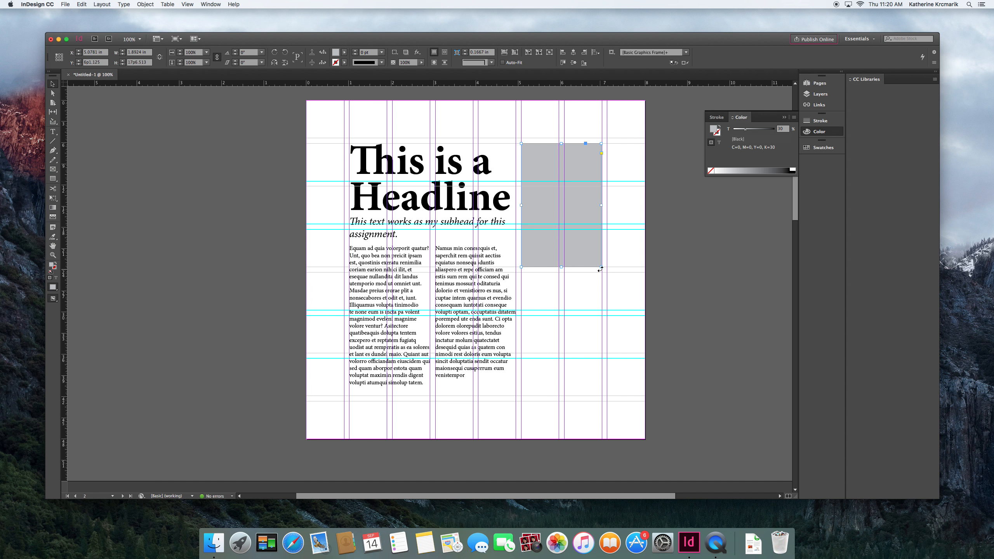
- Resize the gray rectangle to a square 1.9063 in wide and 11p5.25 high, and stack two evenly spaced copies beneath it
drag(601, 266, 561, 224)
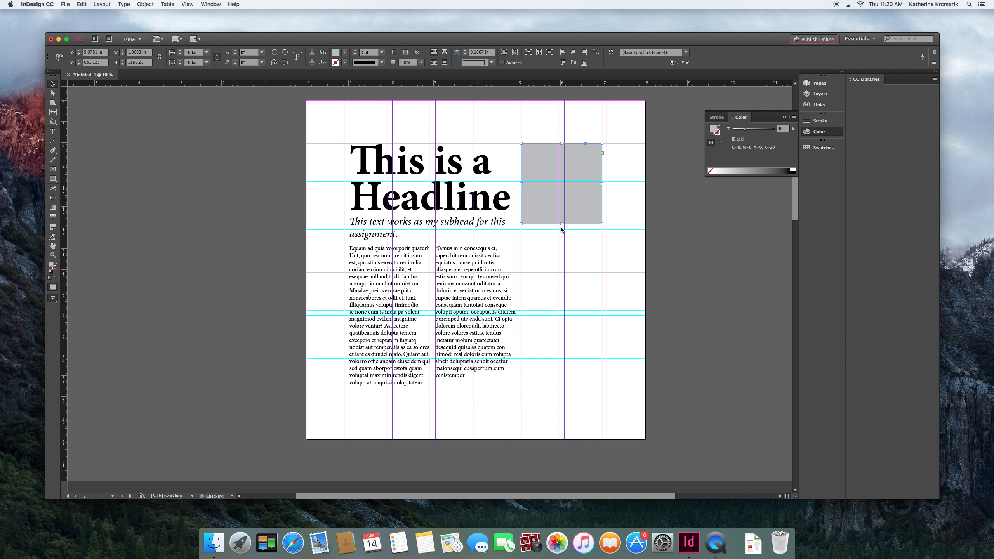
drag(536, 164, 540, 335)
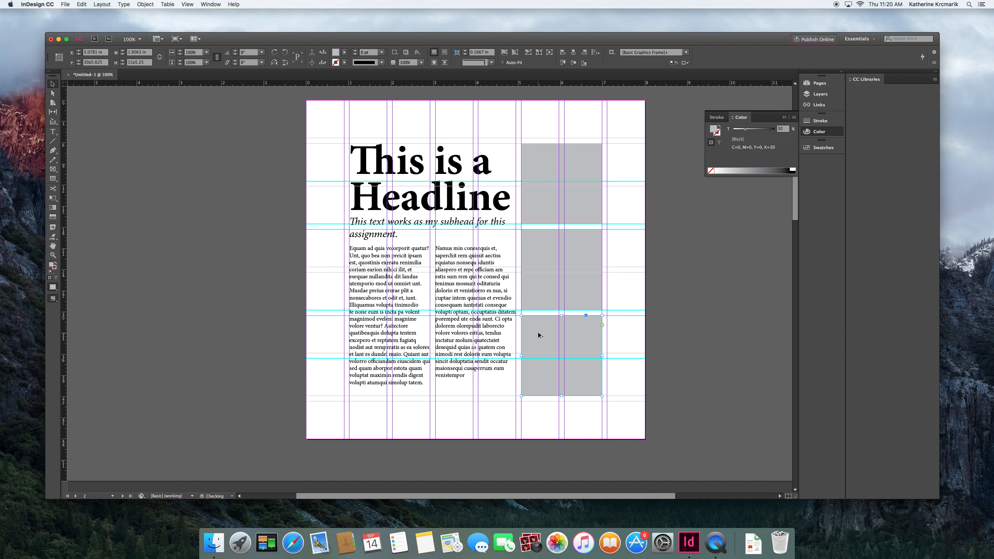
click(676, 287)
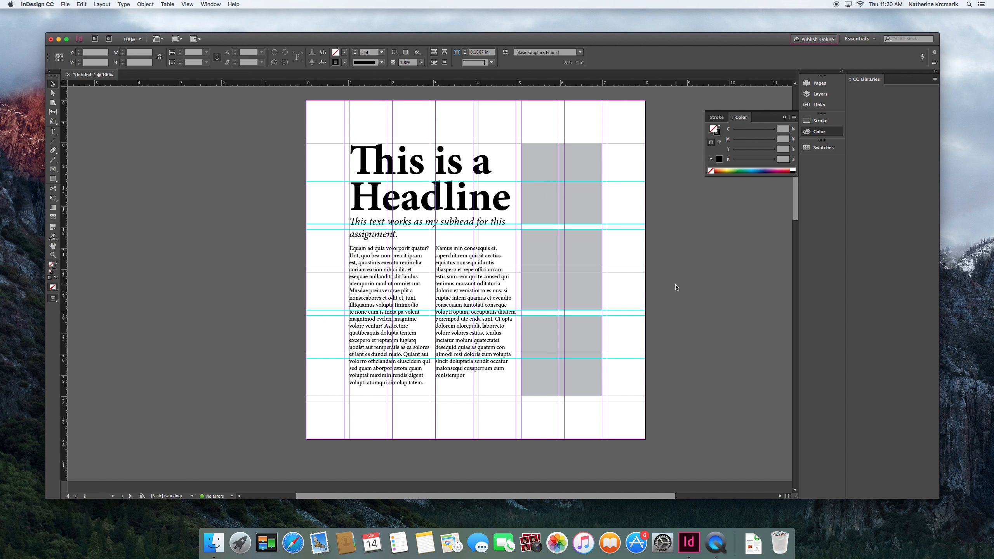
- Preview the page 2 layout without guides and compare it with page 1
key(w)
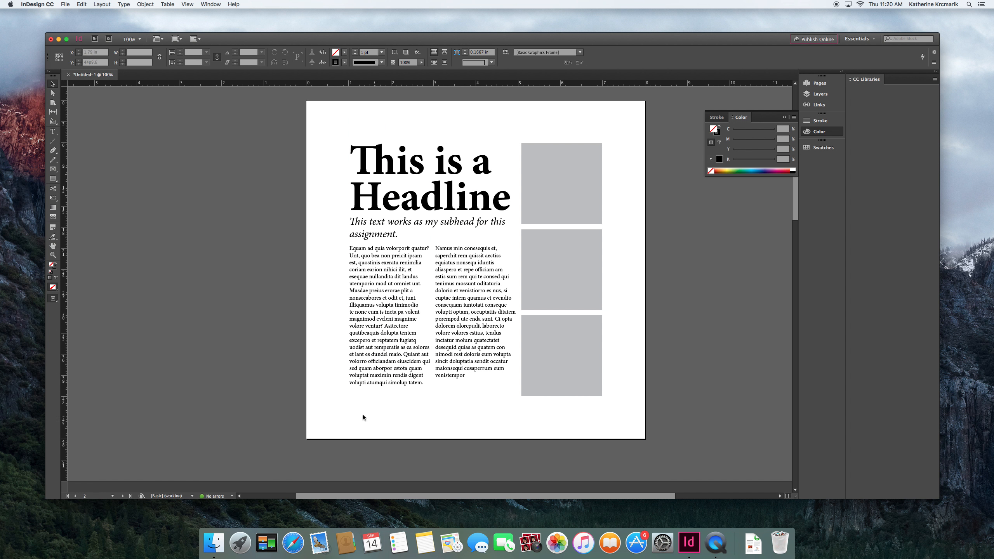
scroll(421, 236, up, 10)
scroll(423, 236, up, 2)
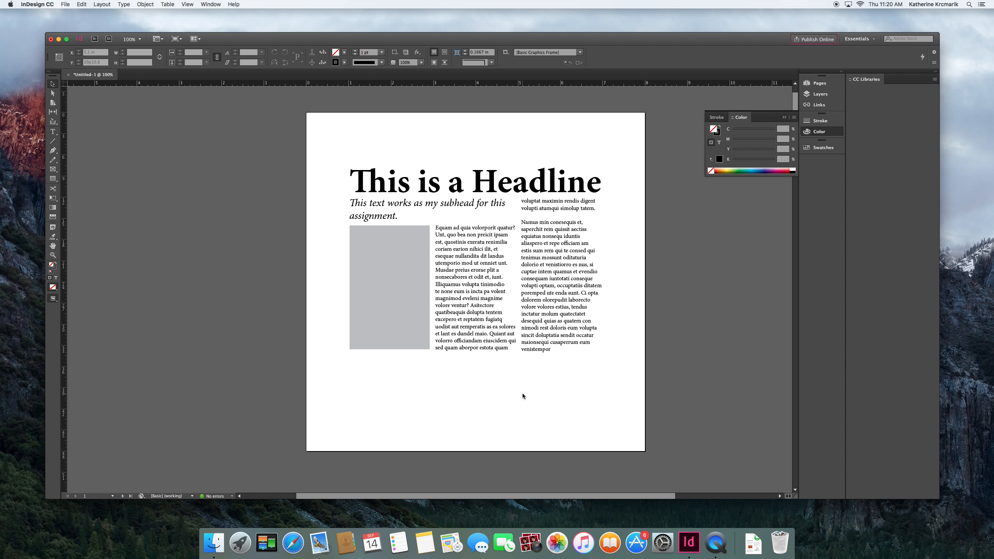
scroll(523, 393, down, 10)
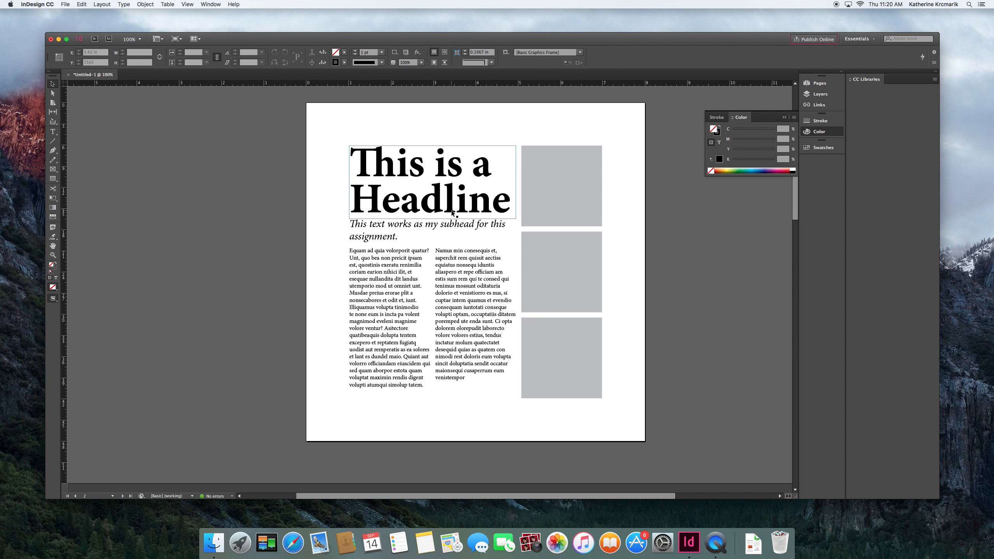
- Copy the headline, subhead and two body frames from page 2 onto page 3, aligned to the grid inside the margin
drag(309, 167, 471, 322)
scroll(456, 238, down, 10)
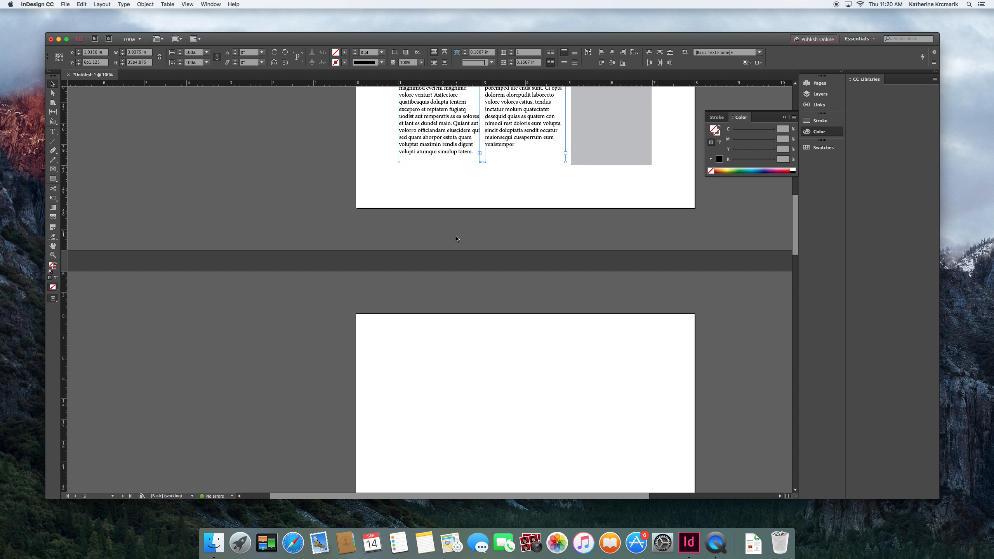
scroll(457, 238, down, 5)
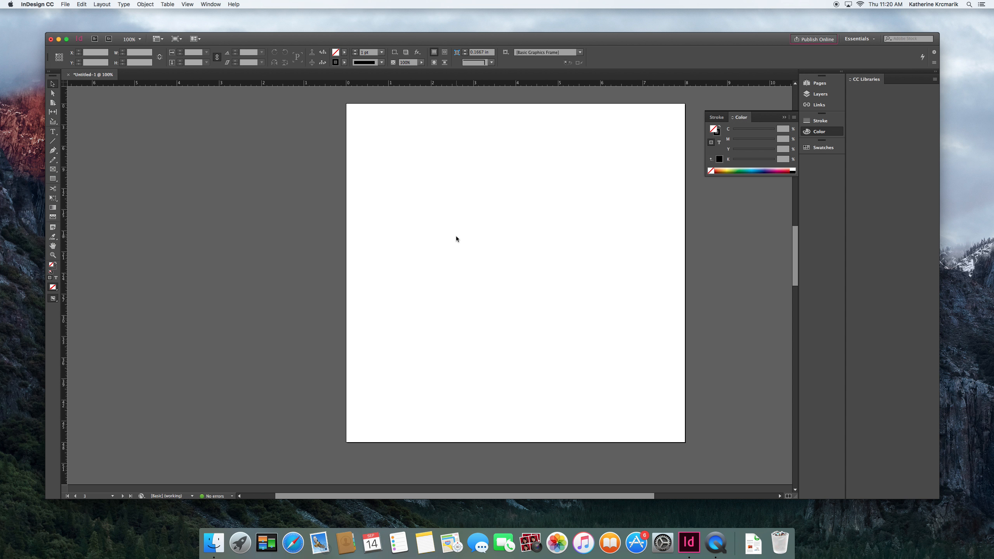
key(super+v)
drag(403, 202, 446, 187)
click(579, 213)
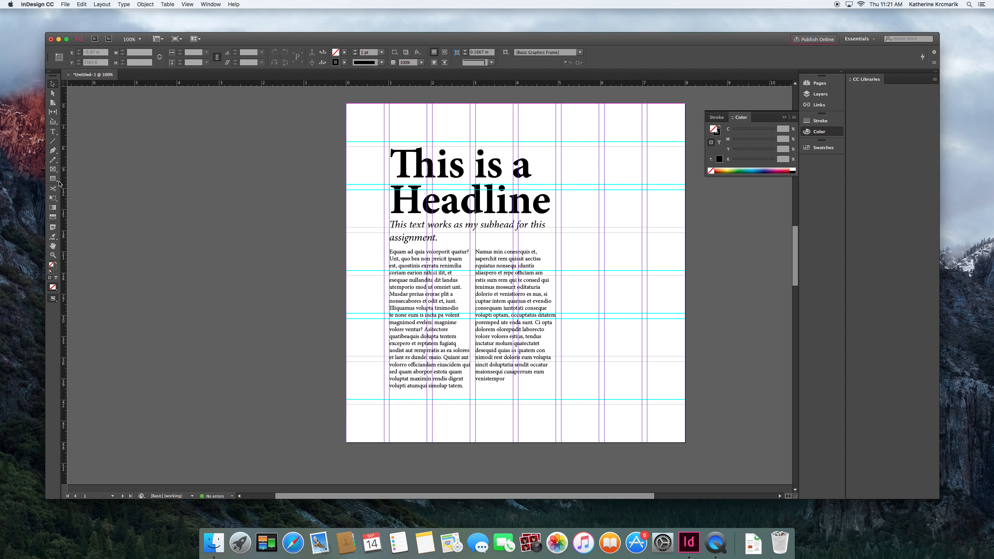
- Draw a circle about 1.28 in wide with the Ellipse tool on the pasteboard beside page 3
click(55, 181)
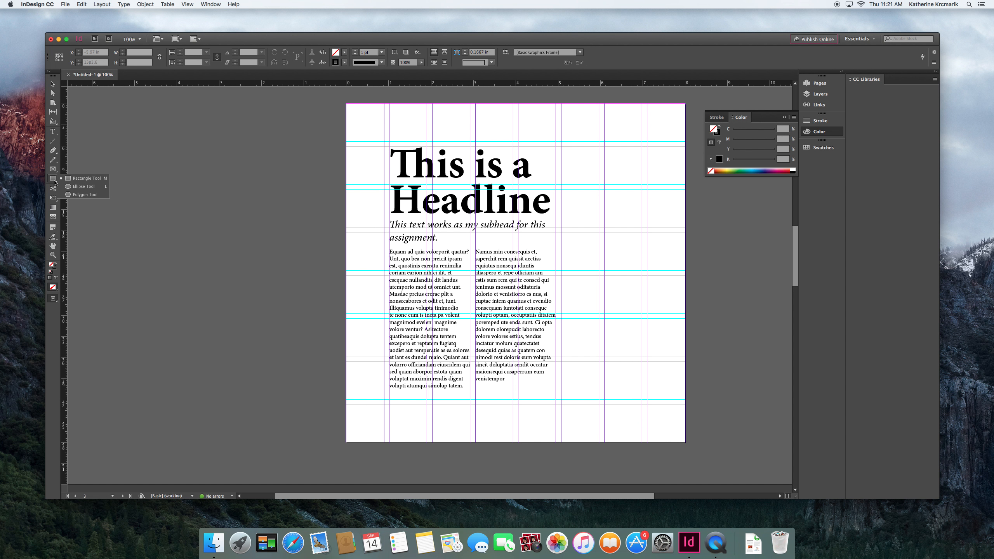
click(83, 186)
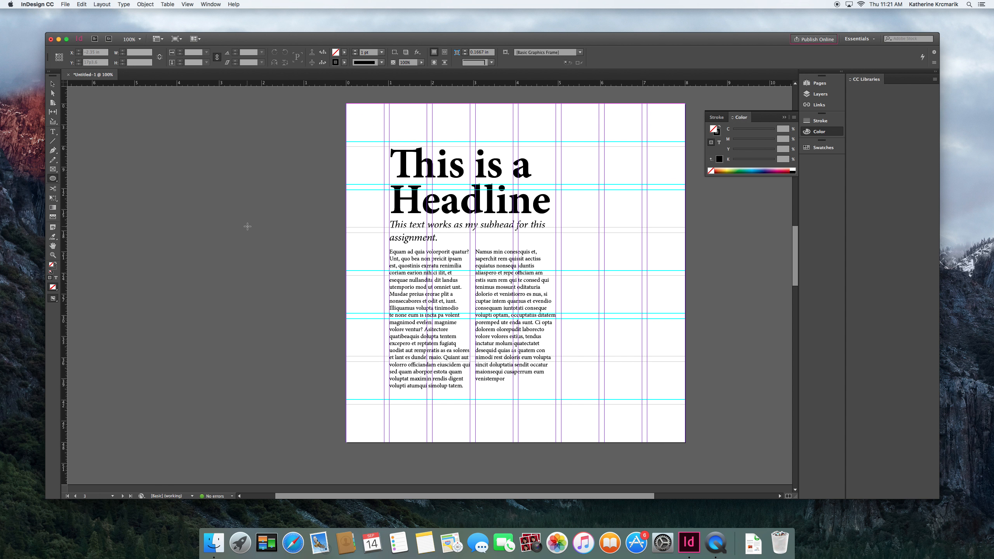
drag(247, 226, 303, 281)
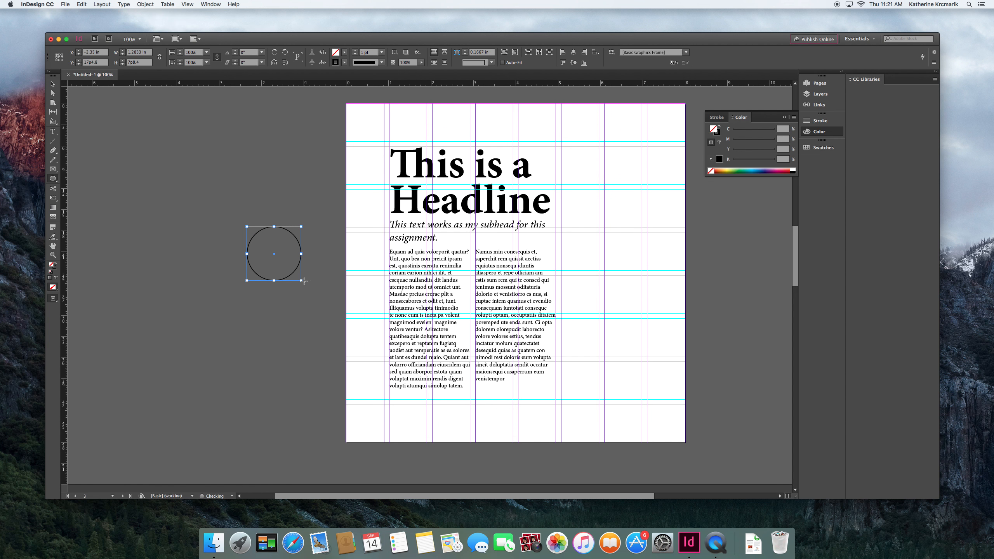
- Give the circle a black fill at 30% tint with no stroke
click(719, 126)
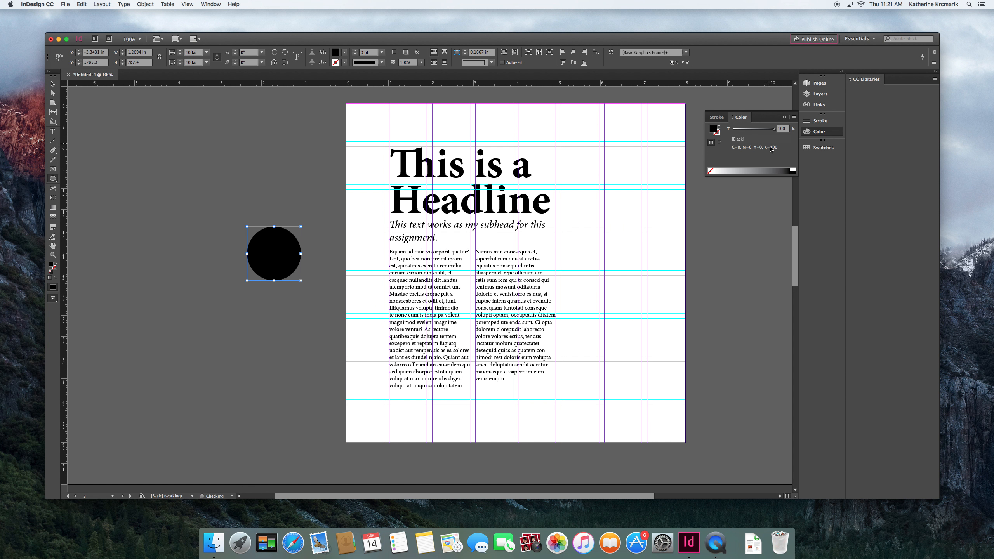
click(783, 129)
text(30)
key(Return)
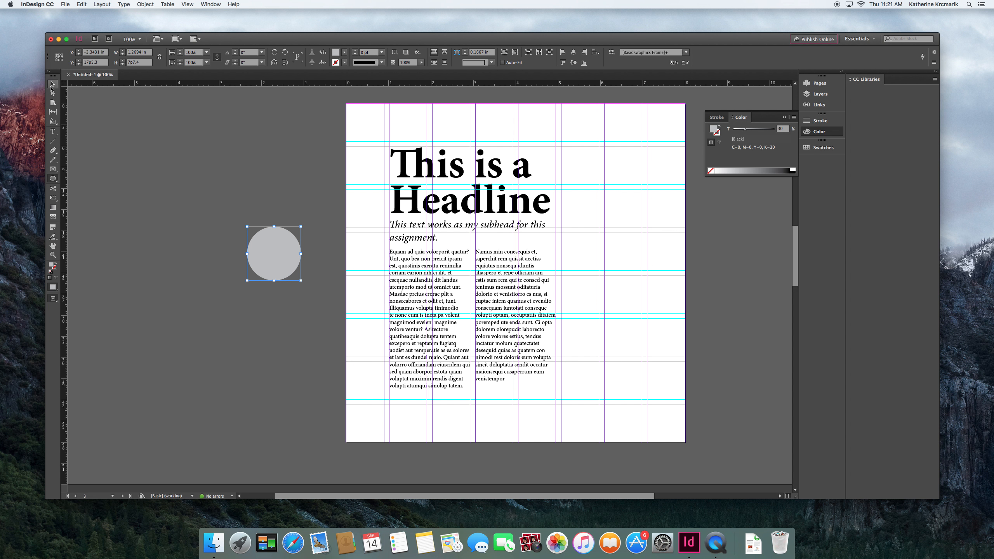
- Place the circle over the gutter between the two body columns at about X 2.35 in, and display the text wrap settings
click(52, 84)
drag(269, 265, 469, 319)
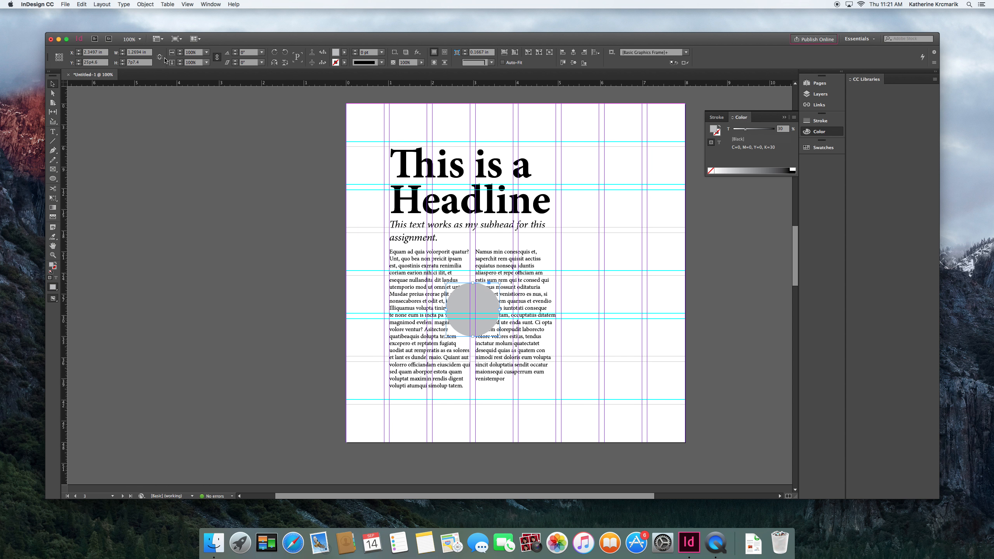
click(188, 5)
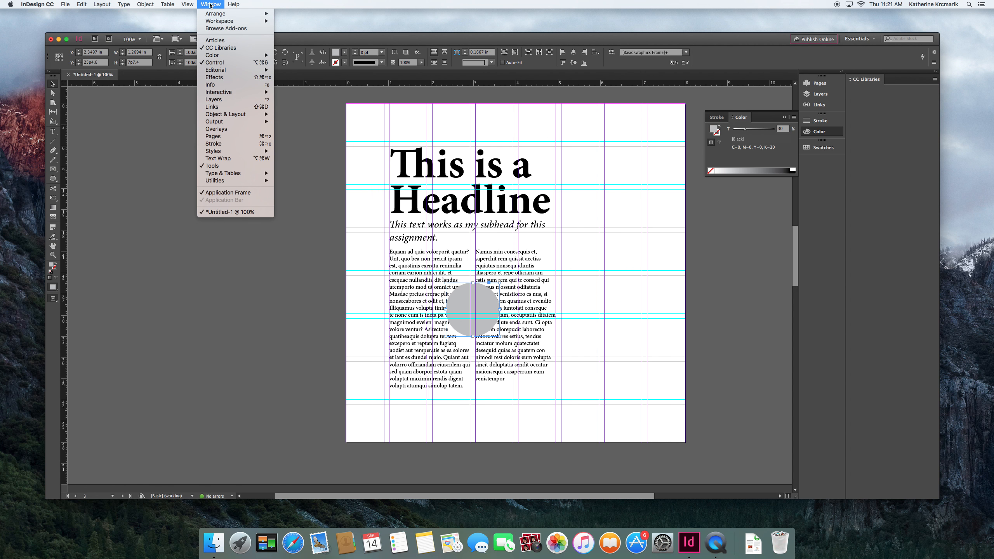
mouse_move(223, 176)
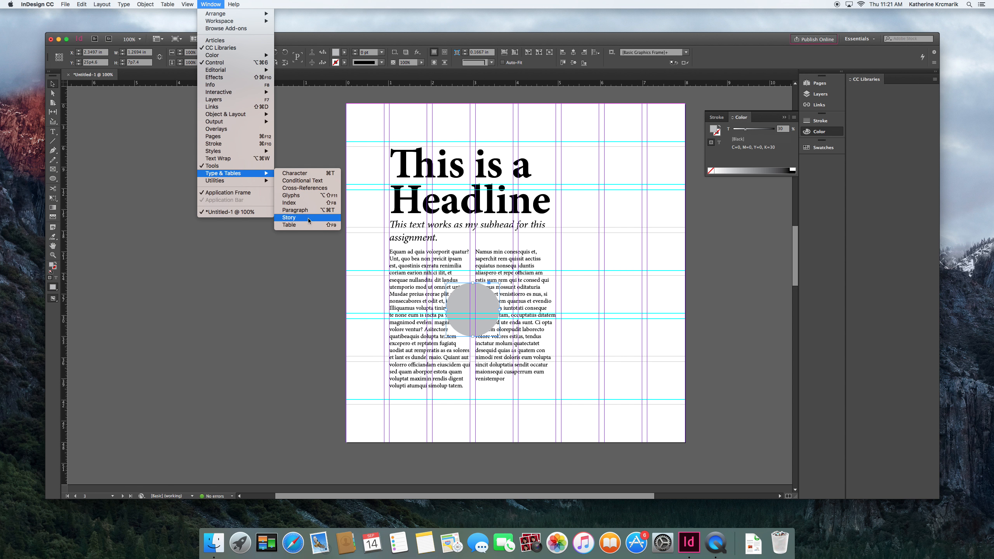
click(237, 158)
drag(272, 139, 723, 205)
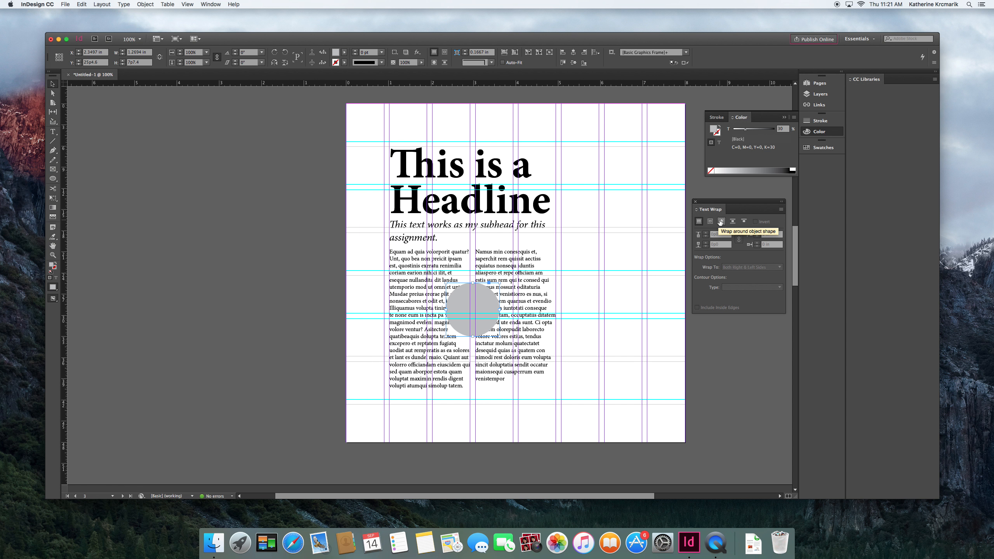
- Wrap the body text around the circle's object shape, trying the bounding box wrap for comparison
click(720, 222)
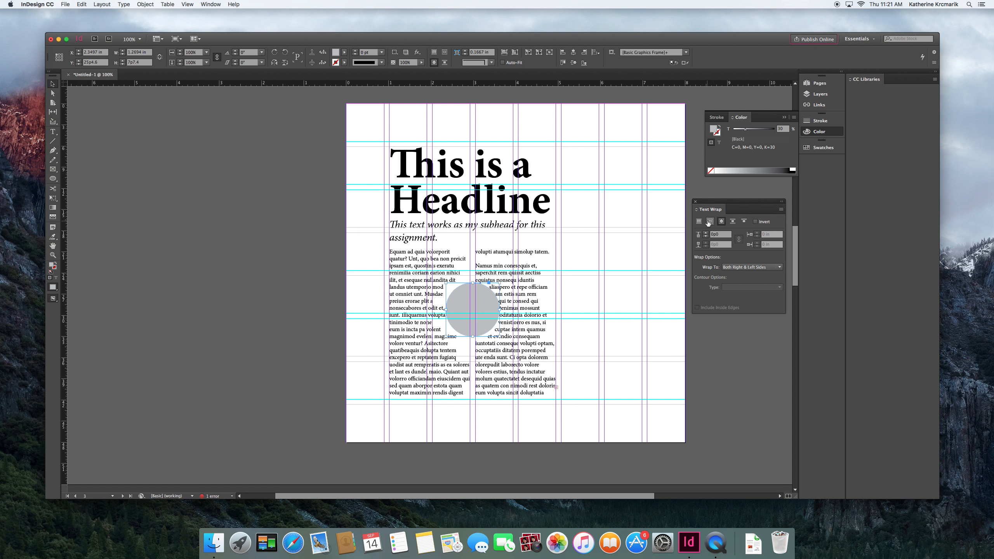
click(709, 222)
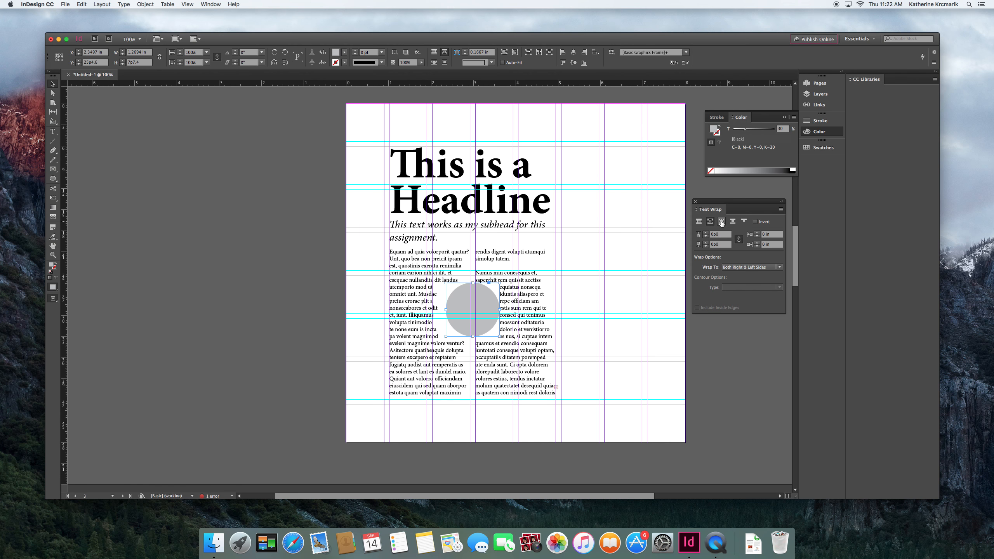
click(722, 221)
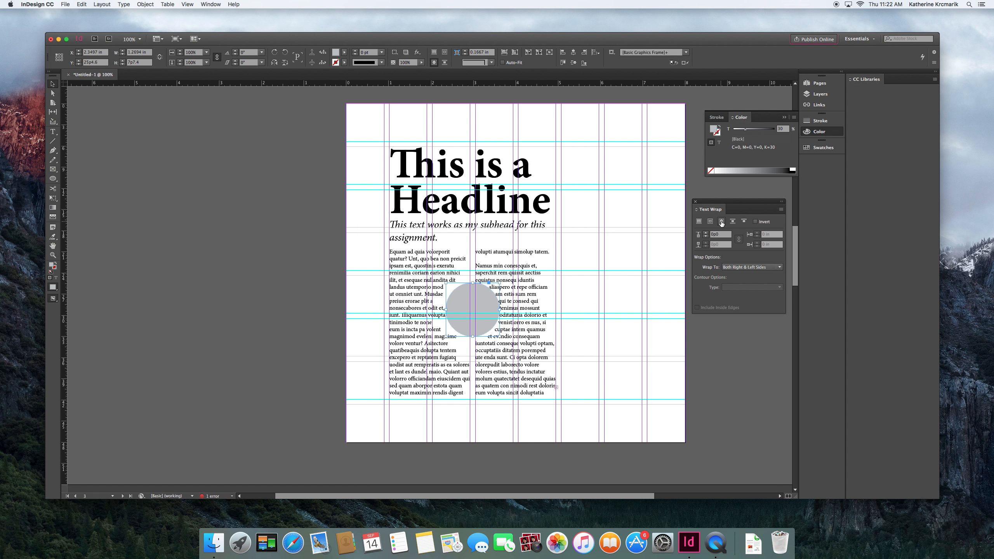
- Increase the circle's text wrap offset to 0p6 and preview the page without guides
click(706, 233)
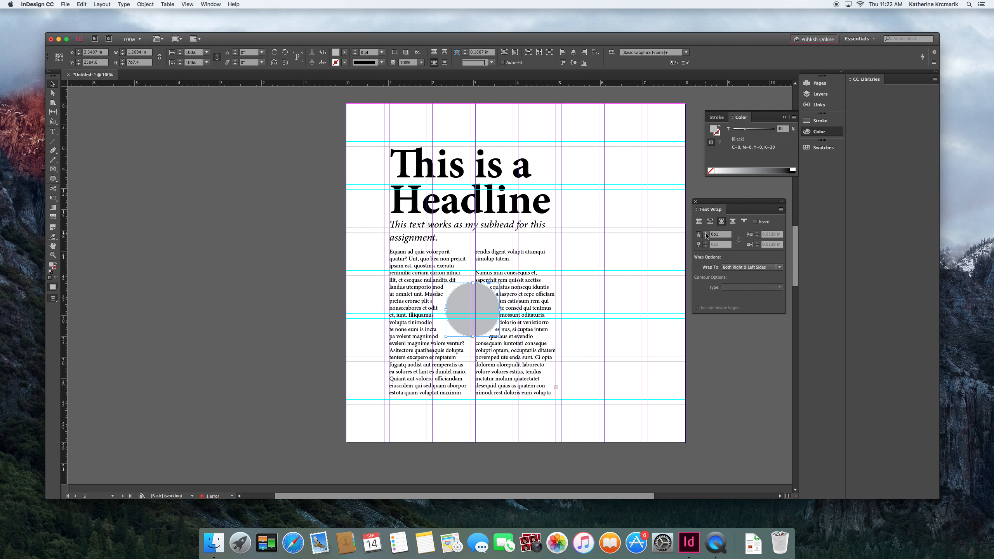
click(706, 234)
click(706, 234)
click(705, 234)
click(705, 234)
click(706, 234)
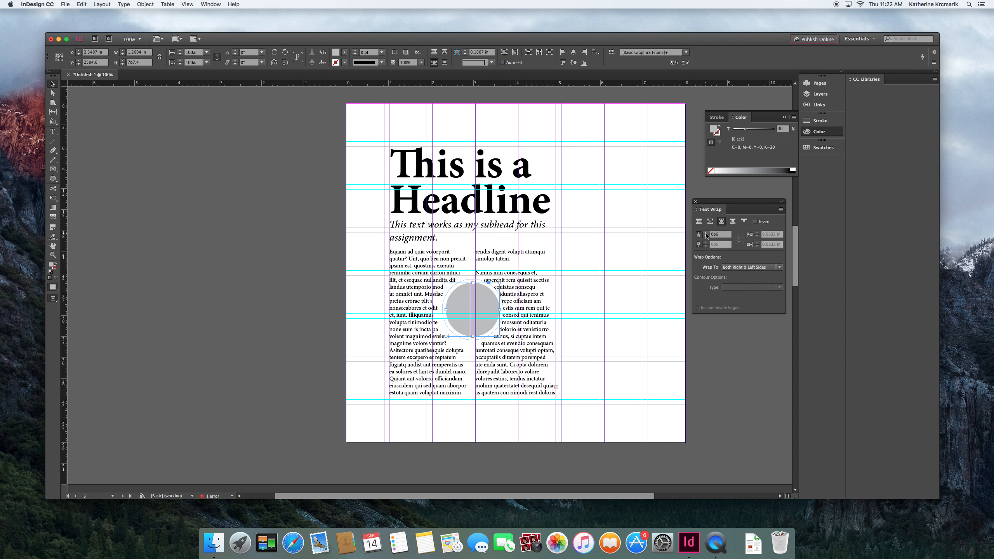
click(285, 281)
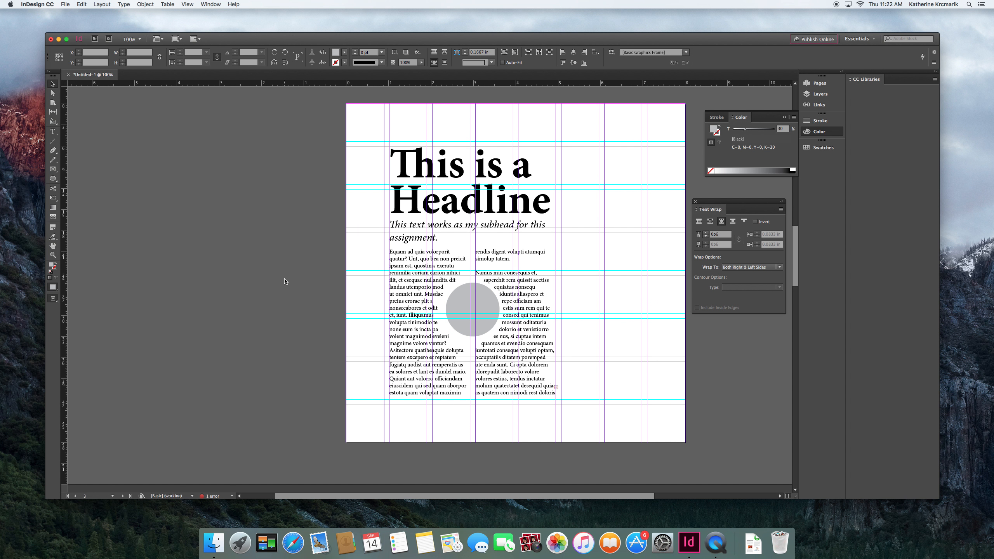
key(w)
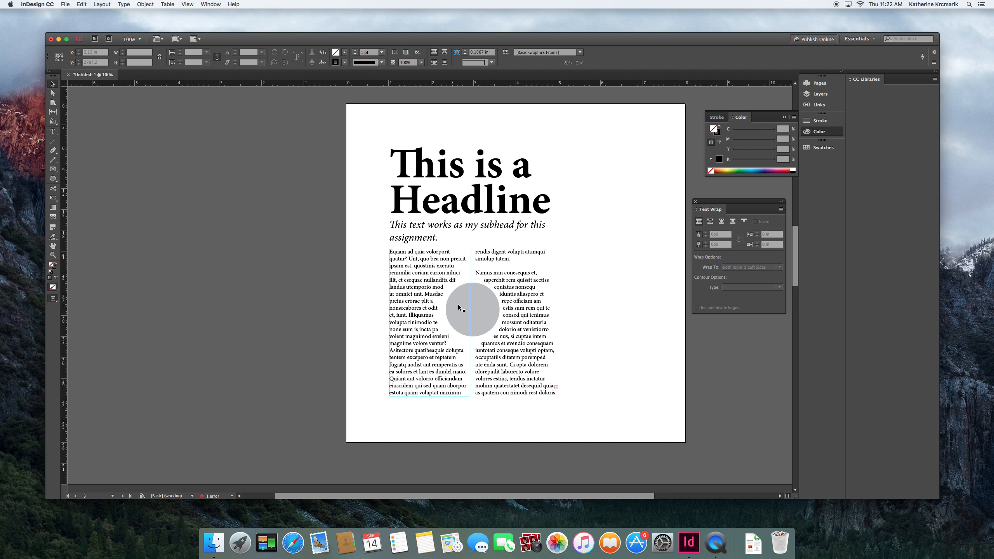
- Increase the circle's text wrap offset to 0p8
click(476, 302)
click(706, 232)
click(706, 233)
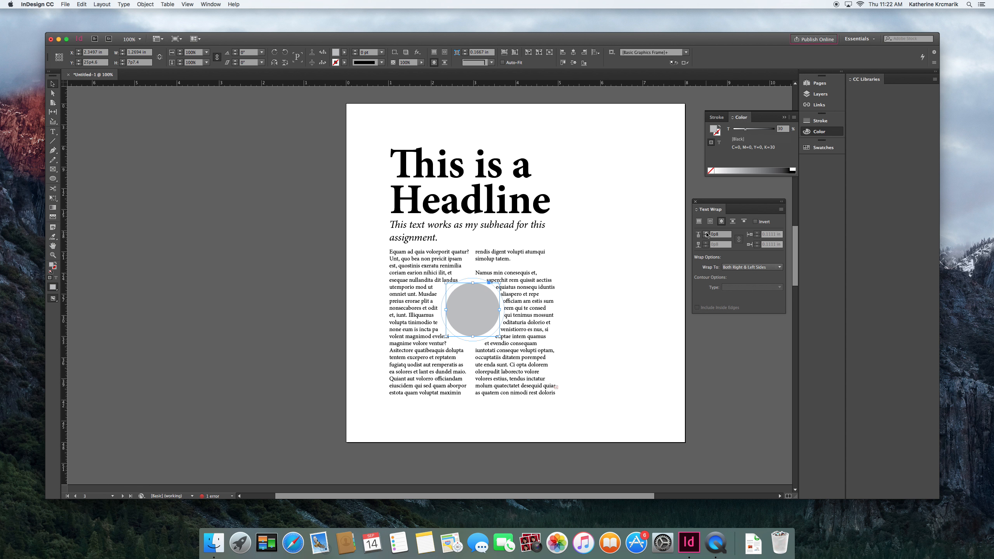
- Lengthen page 3's body frames to fit the wrapped text, the first to about 24p3 and the second to about 22p11.5
click(464, 388)
drag(430, 398, 431, 413)
click(491, 398)
drag(516, 397, 516, 414)
click(432, 412)
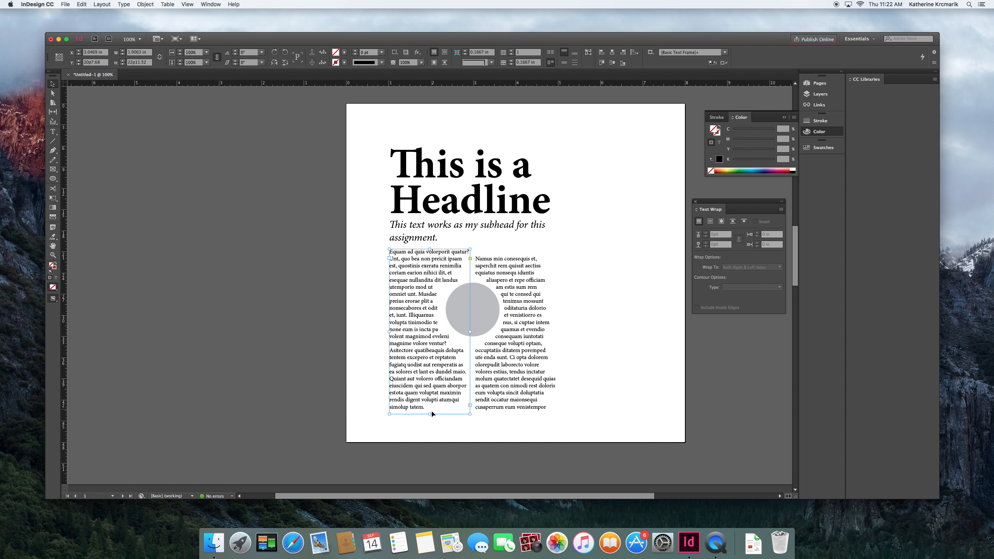
drag(430, 413, 430, 421)
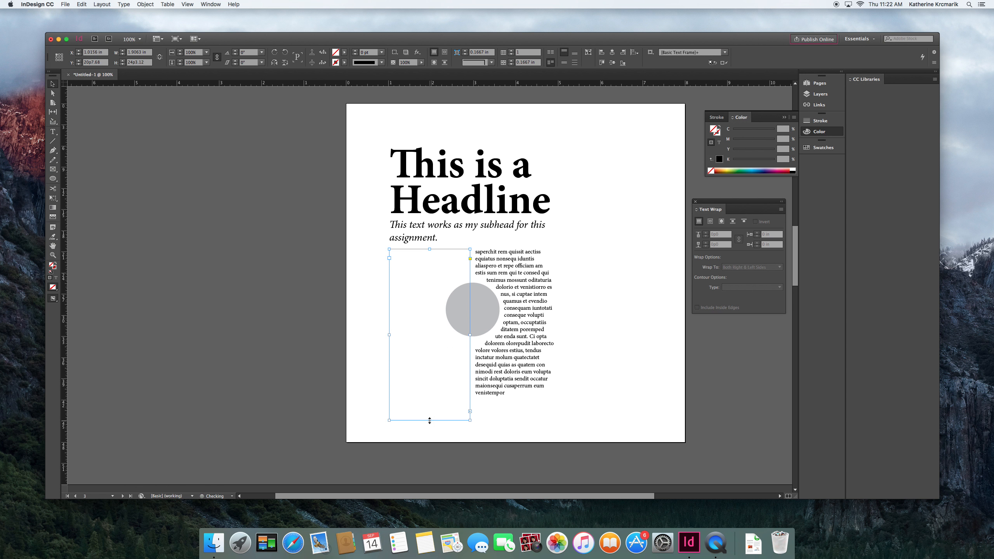
click(340, 389)
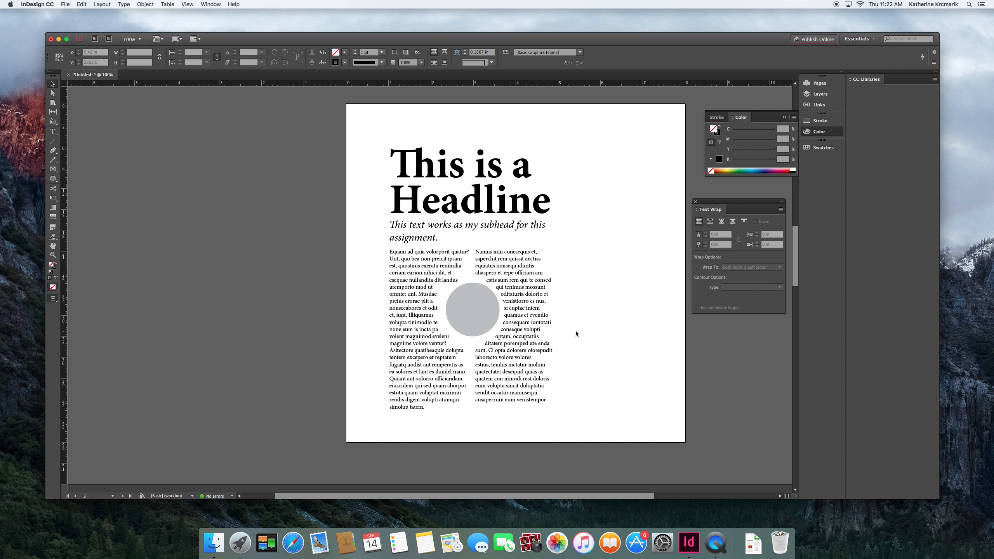
- Compare the circle layout on page 3 with the stacked squares layout on page 2
scroll(576, 331, right, 2)
scroll(575, 331, up, 1)
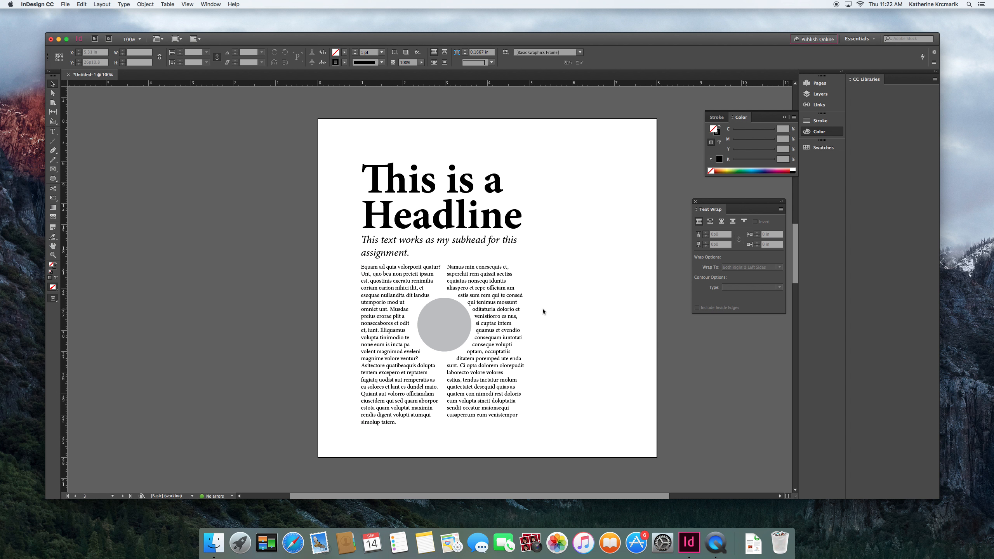
scroll(542, 308, up, 10)
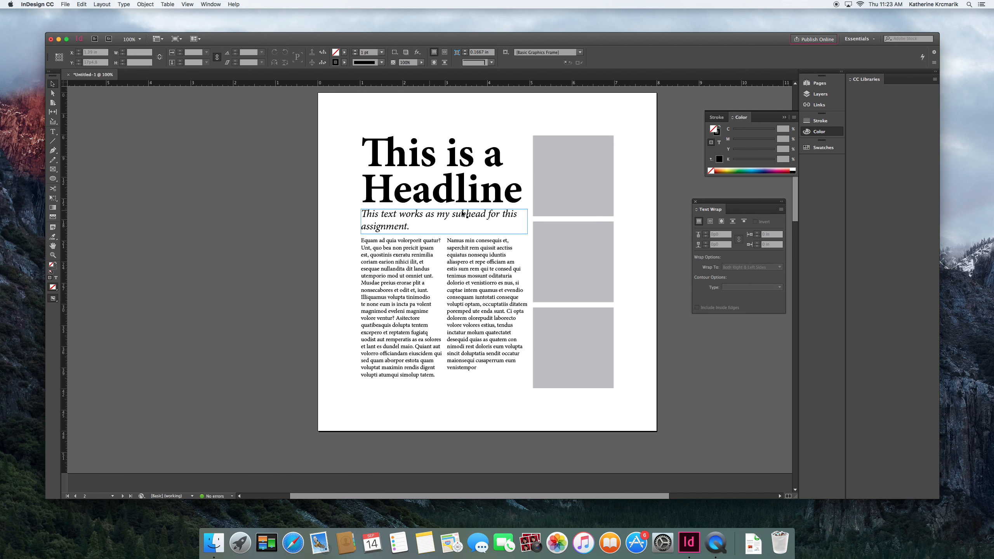
scroll(592, 367, down, 1)
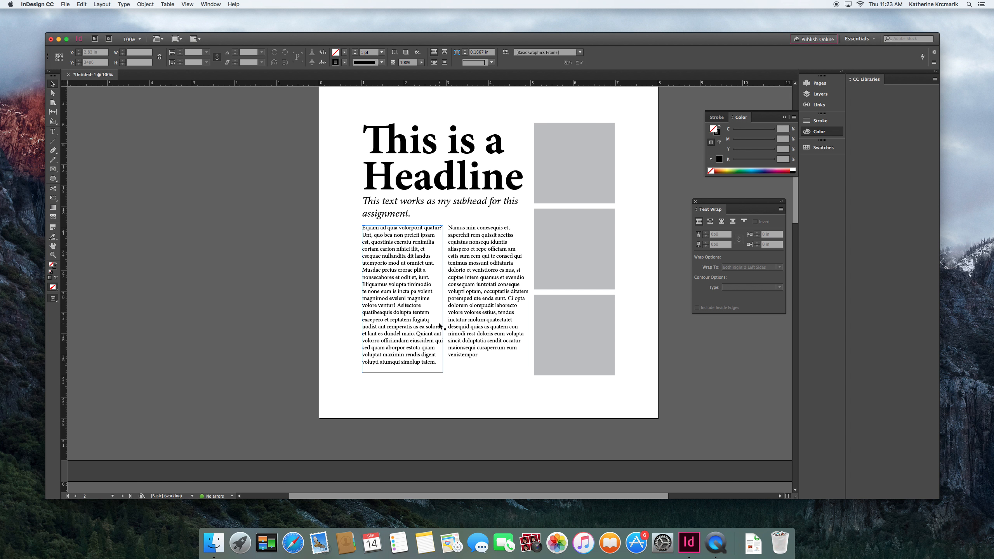
scroll(439, 323, up, 1)
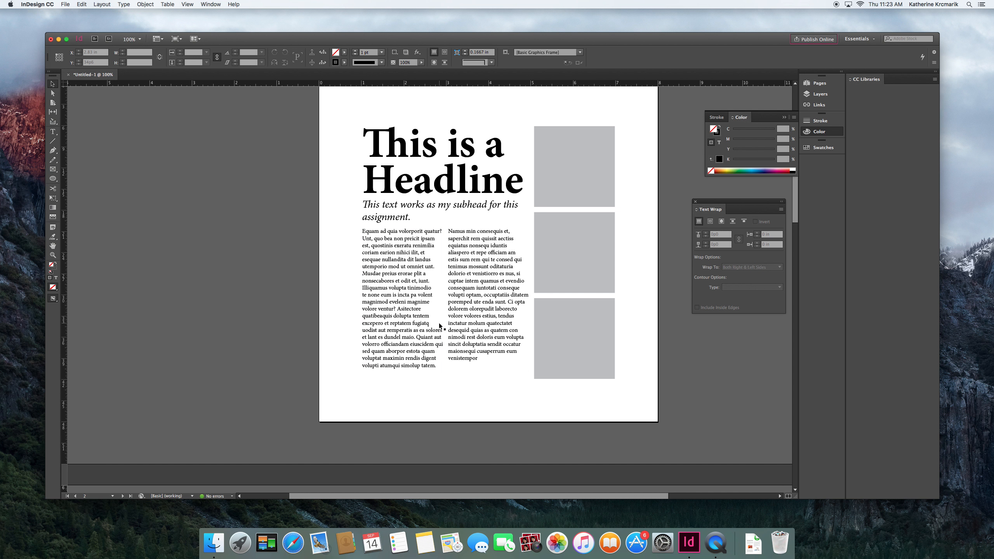
scroll(374, 329, up, 1)
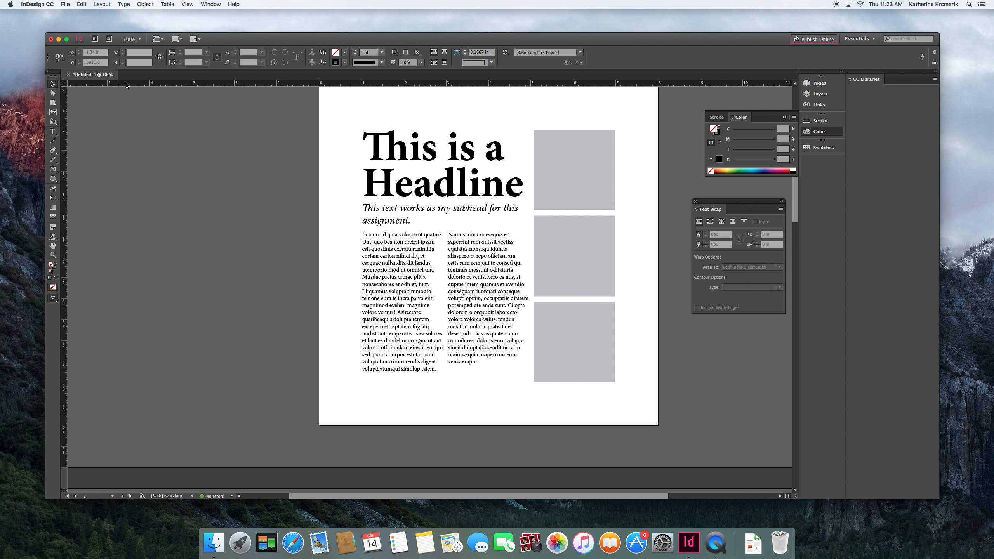
- Save the document to the Desktop as an InDesign CC 2017 document, named with the author's surname followed by "_layout1_project"
key(super+s)
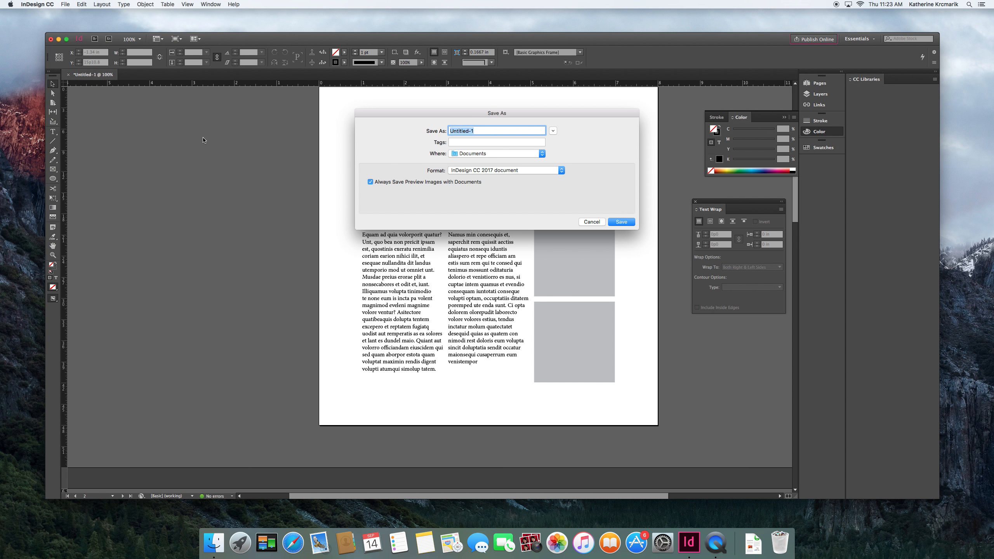
text(kkrcmari)
key(BackSpace)
key(BackSpace)
key(BackSpace)
key(BackSpace)
key(BackSpace)
key(BackSpace)
text(rcmarik_layout1_project)
click(484, 154)
click(476, 202)
click(629, 224)
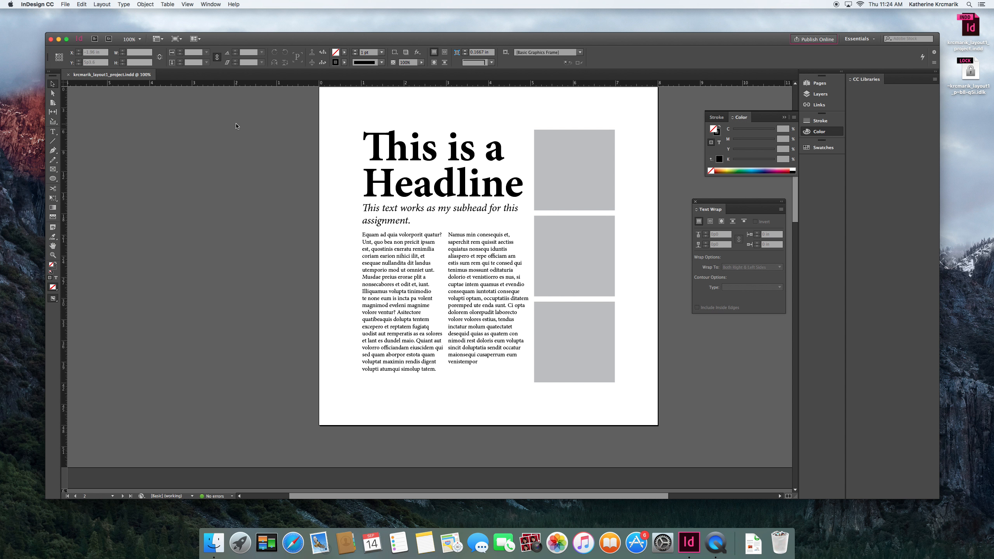
- Package the document into a folder on the Desktop, including fonts, linked graphics, an IDML file and a High Quality Print PDF
click(65, 4)
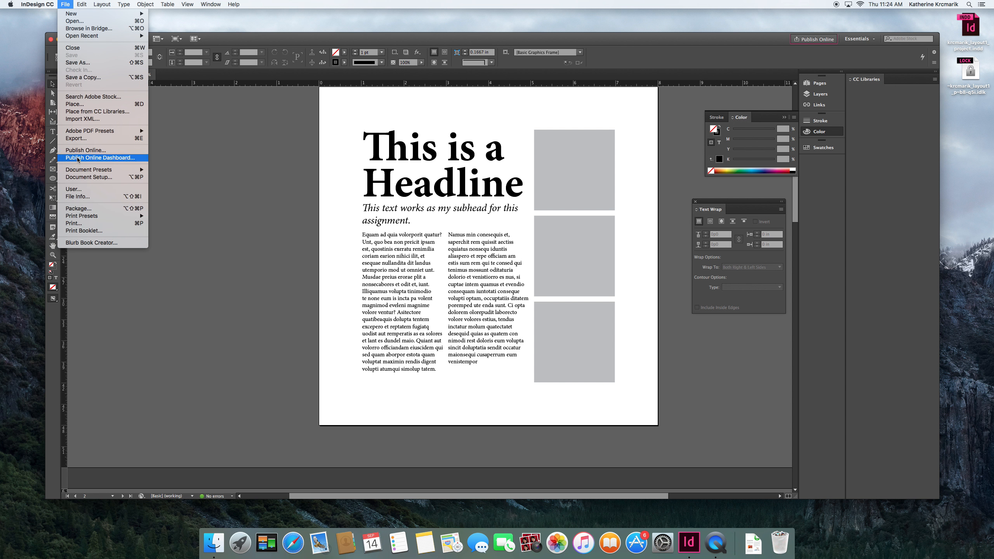
click(98, 212)
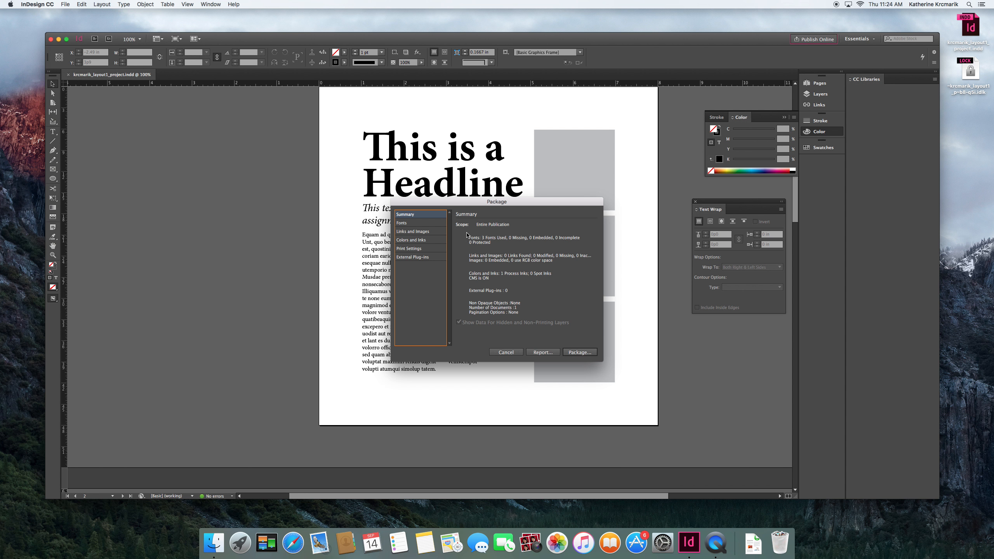
click(581, 353)
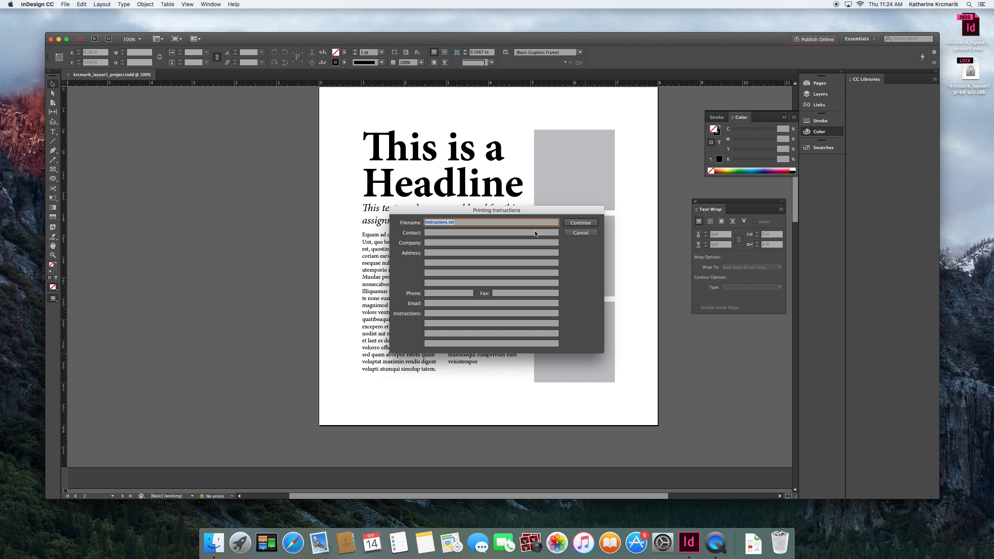
click(575, 226)
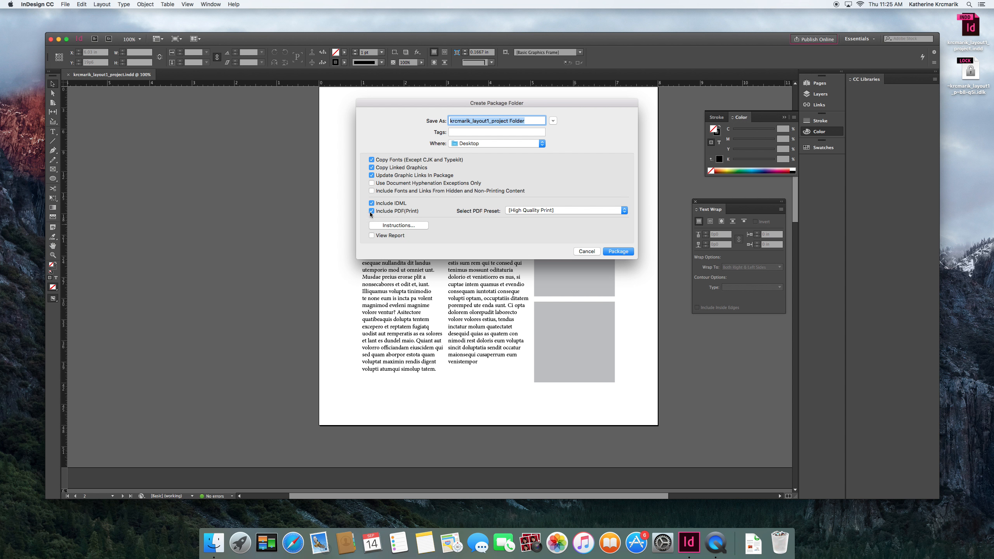
click(618, 252)
click(572, 317)
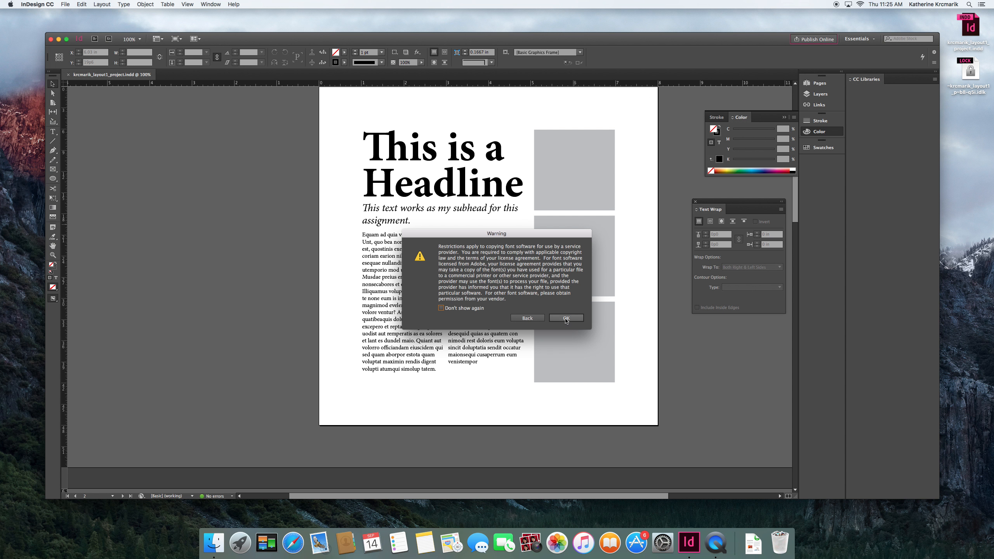
click(565, 318)
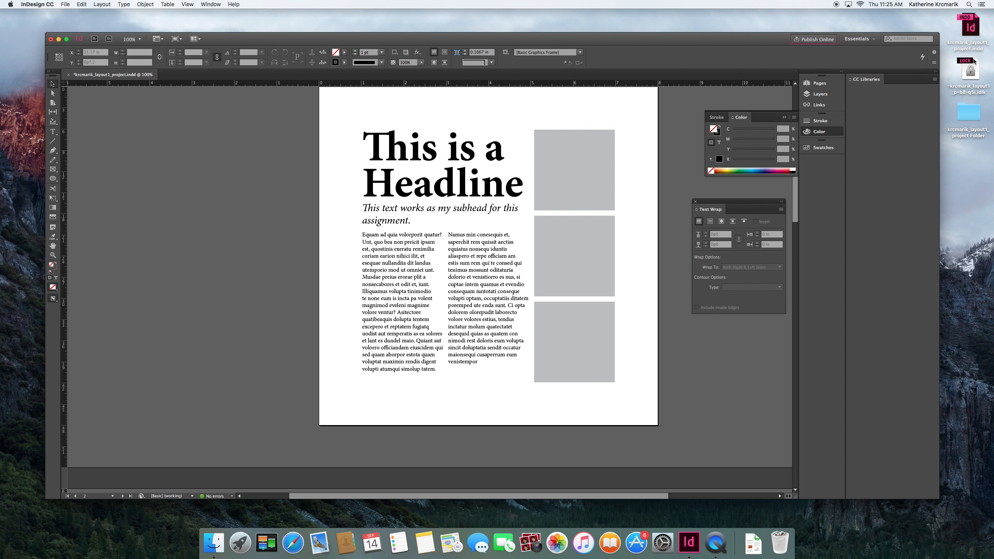
- Switch to Finder and examine the packaged project folder's document fonts, InDesign file and PDF, closing the window when done
click(971, 117)
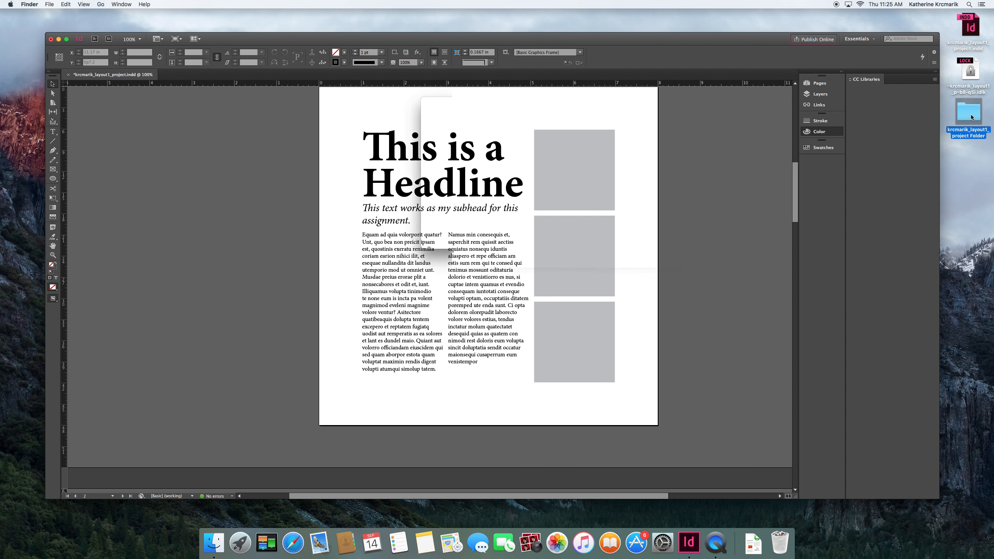
double_click(971, 117)
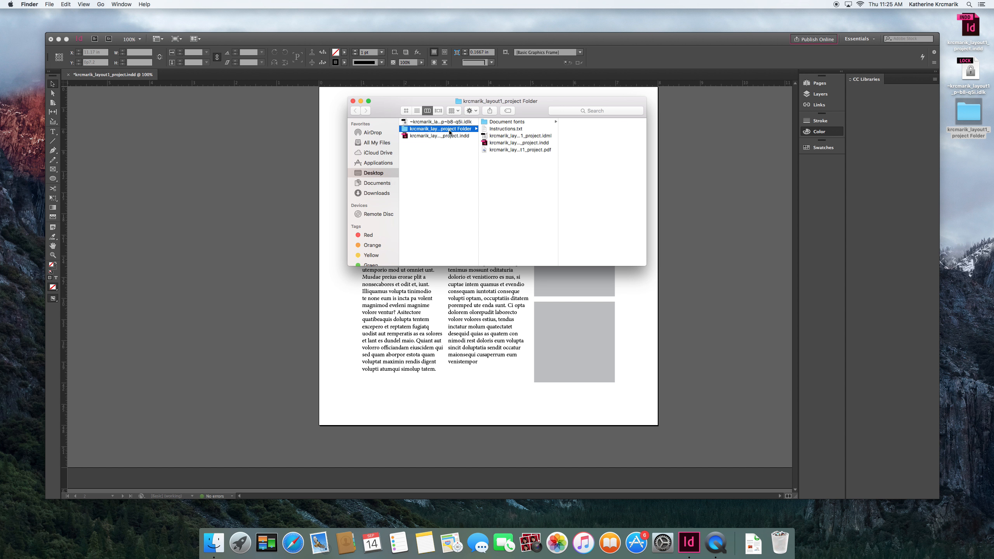
click(507, 123)
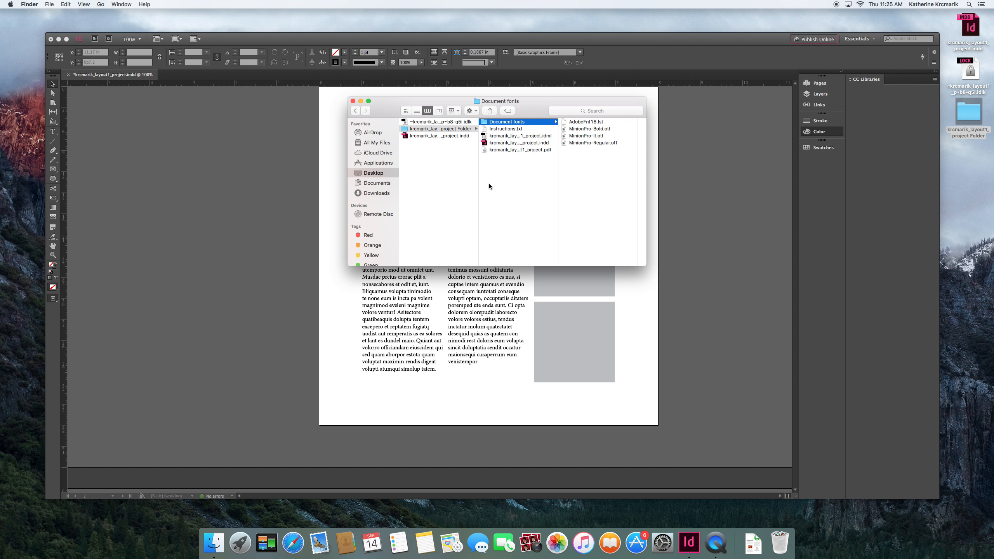
click(499, 143)
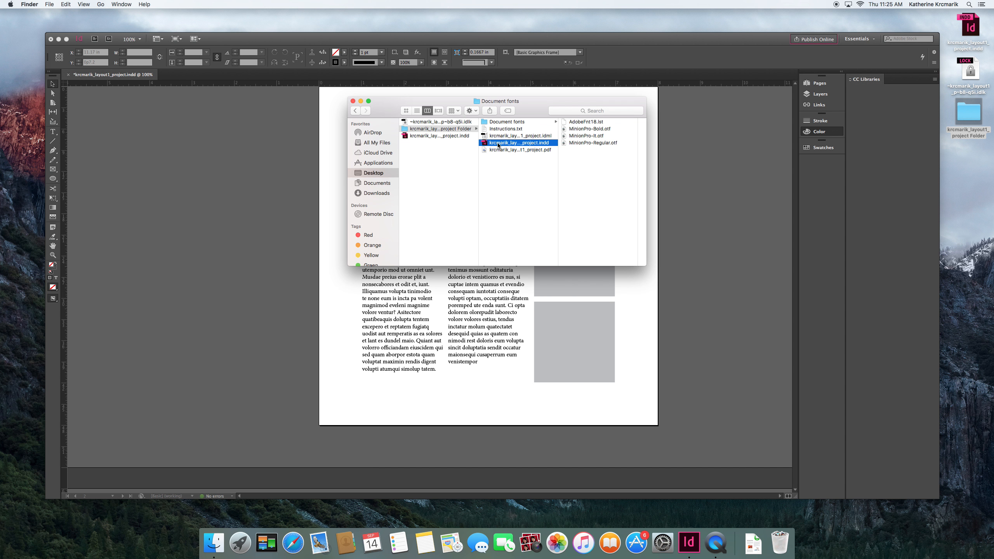
click(499, 150)
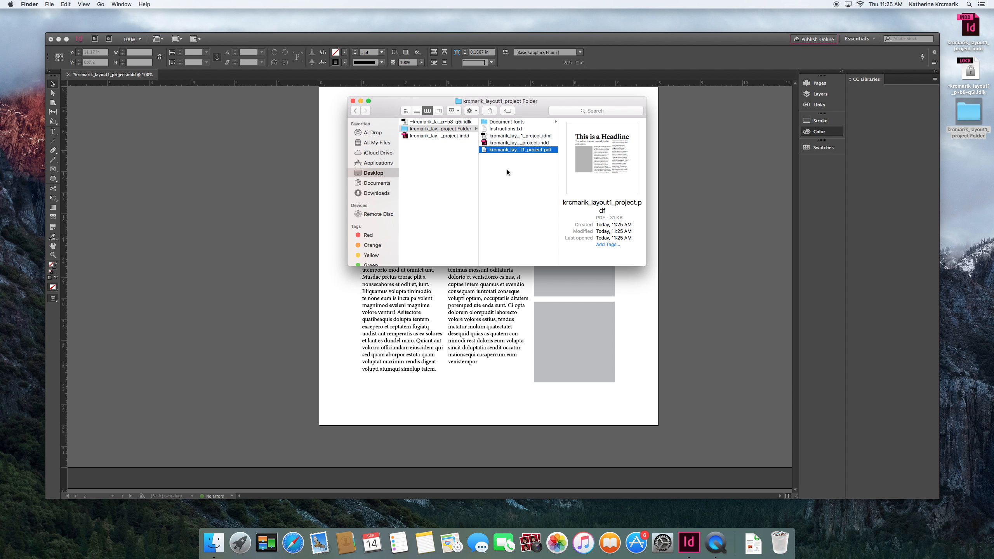
mouse_move(599, 165)
mouse_move(616, 125)
click(353, 101)
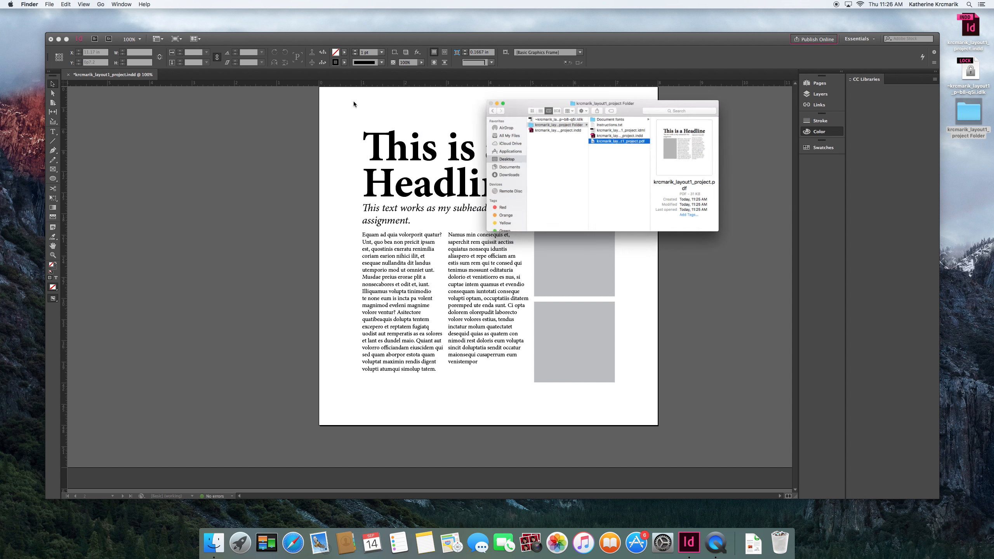
click(714, 545)
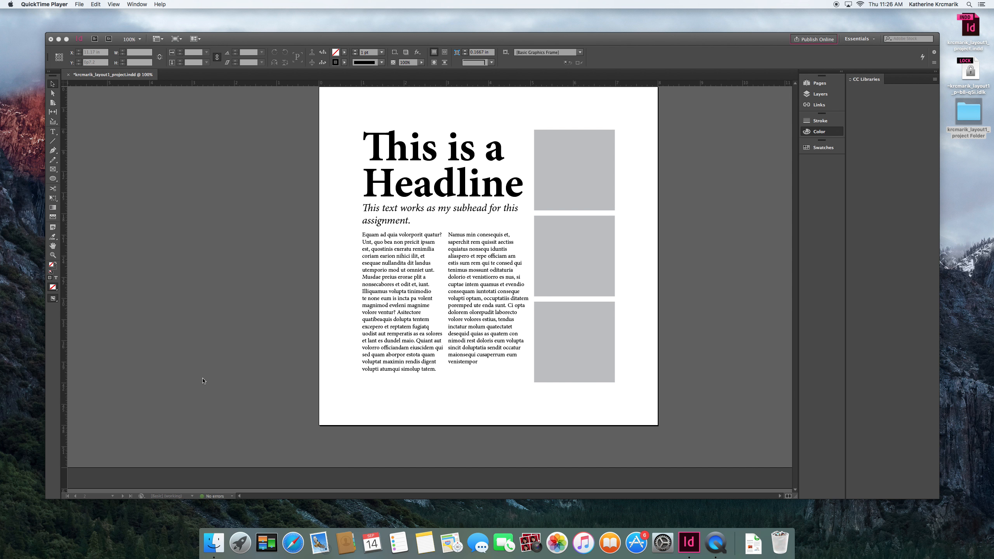